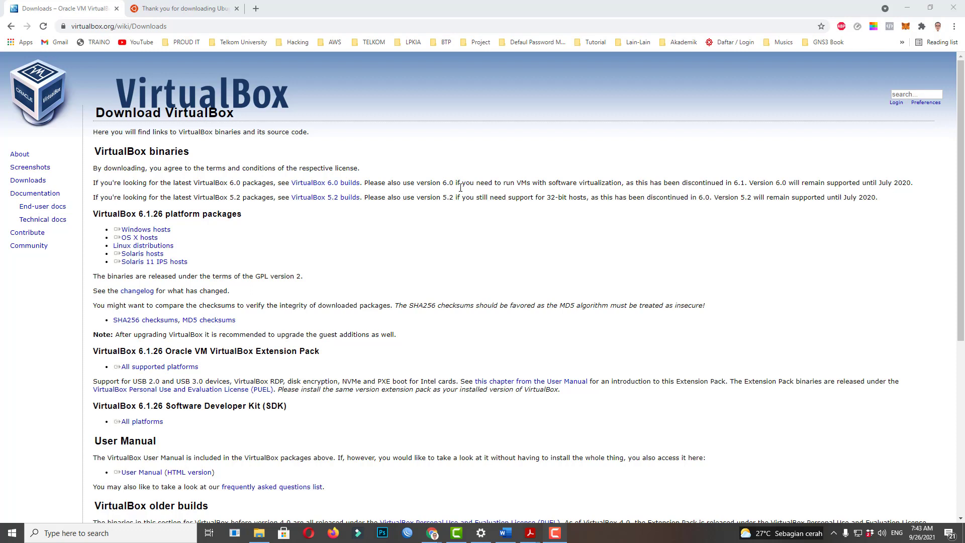
right_click(659, 530)
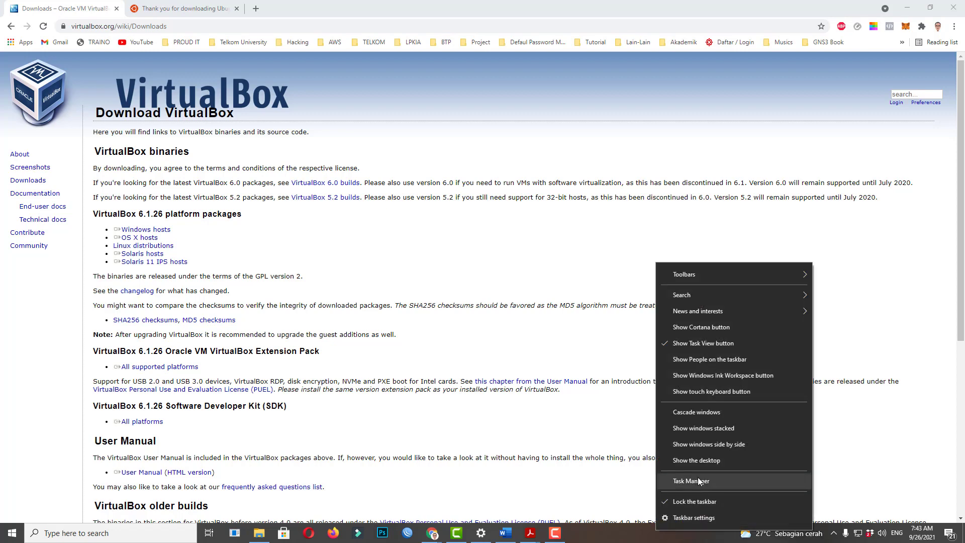
click(697, 478)
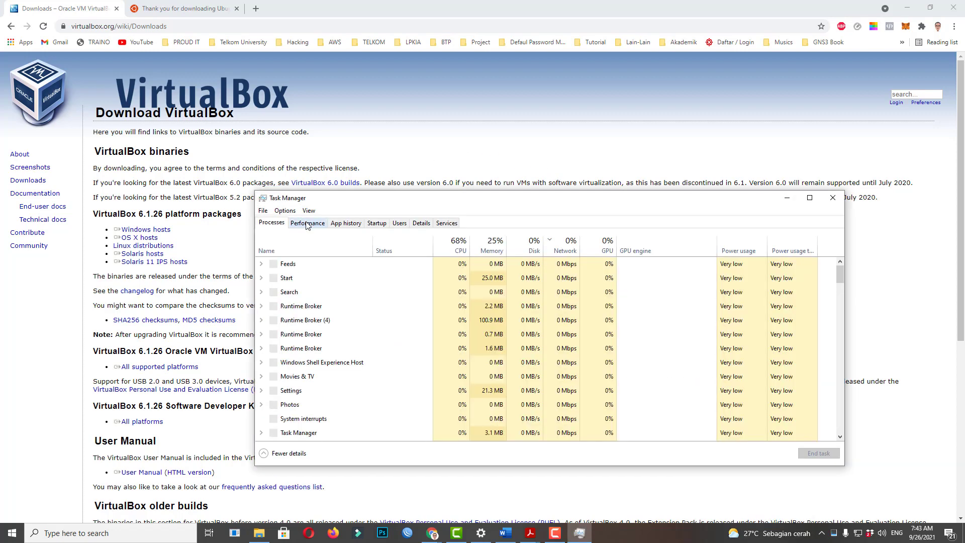
click(307, 223)
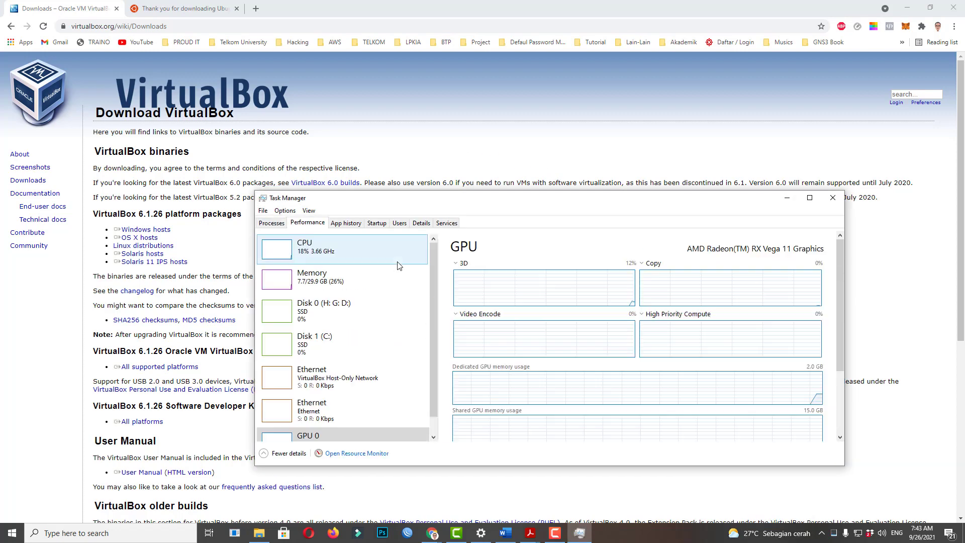
click(344, 259)
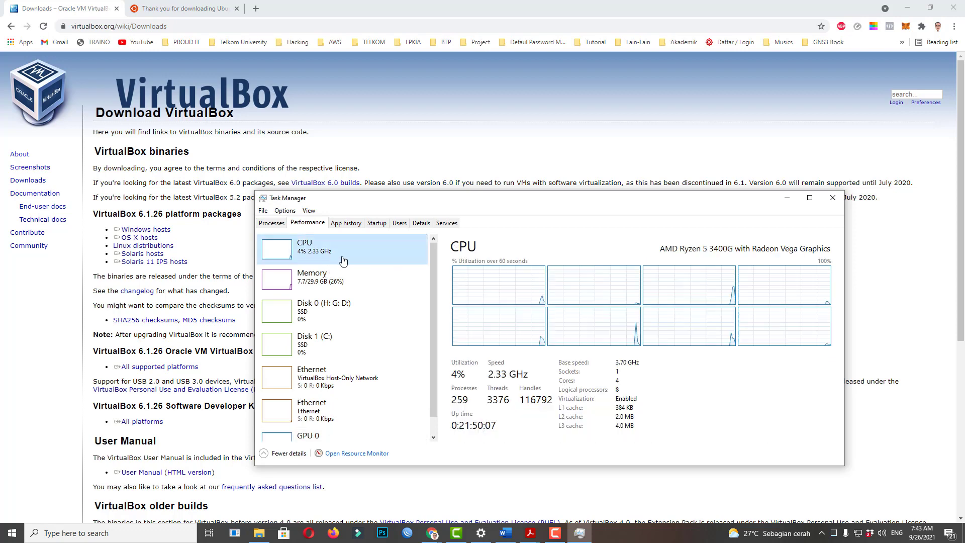
click(319, 284)
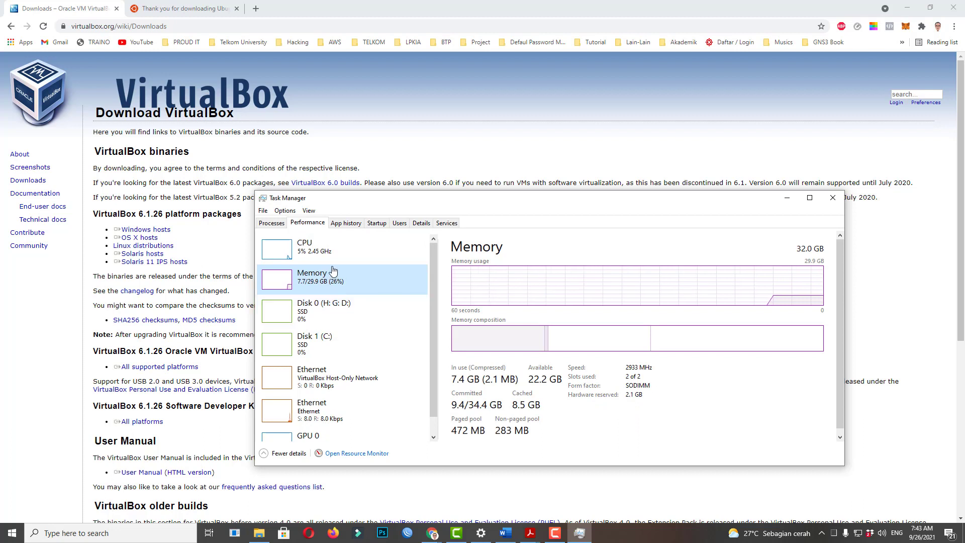
drag(399, 198, 354, 127)
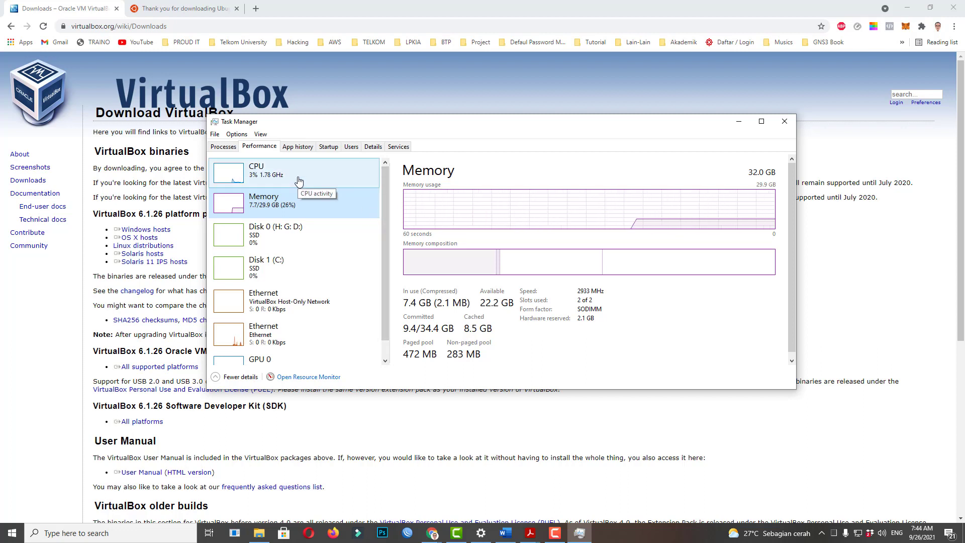
click(299, 181)
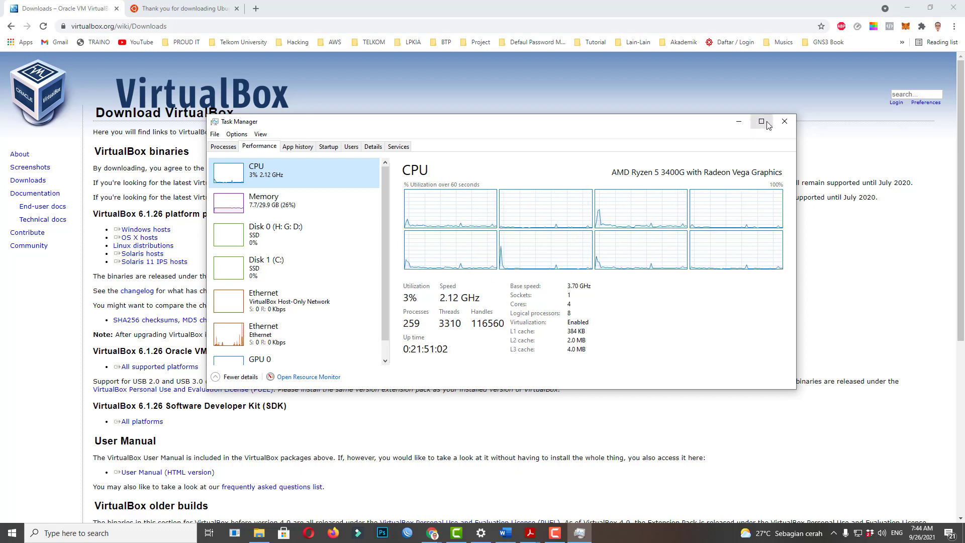
click(785, 121)
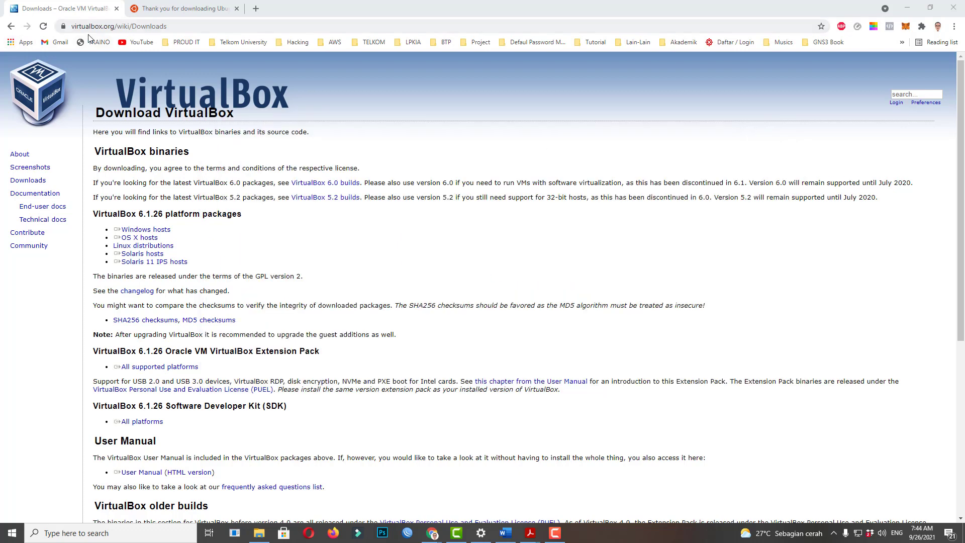
double_click(123, 214)
click(143, 220)
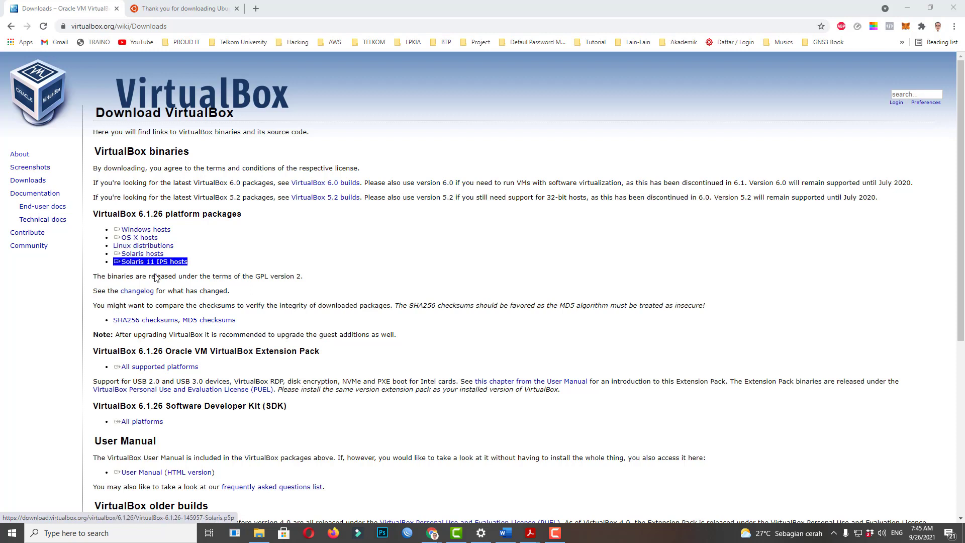
click(144, 230)
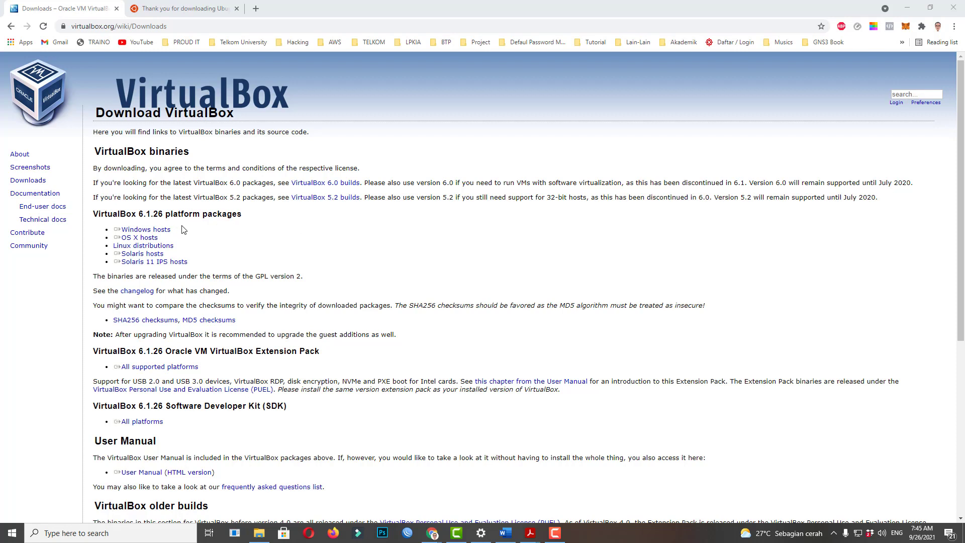
click(833, 534)
Check the completed VirtualBox-6.1.26 installer and Ubuntu 21.04 ISO downloads in Internet Download Manager, then close it.
double_click(813, 493)
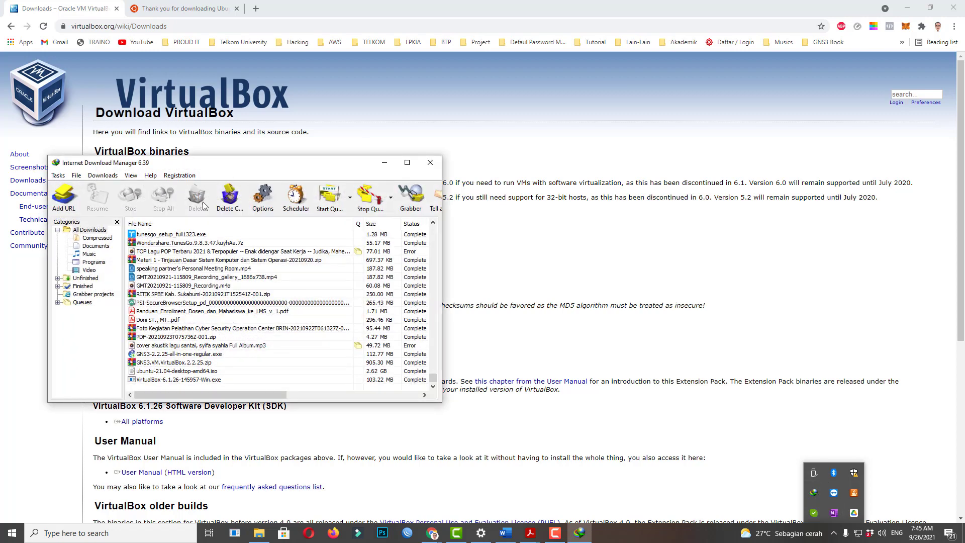
click(178, 381)
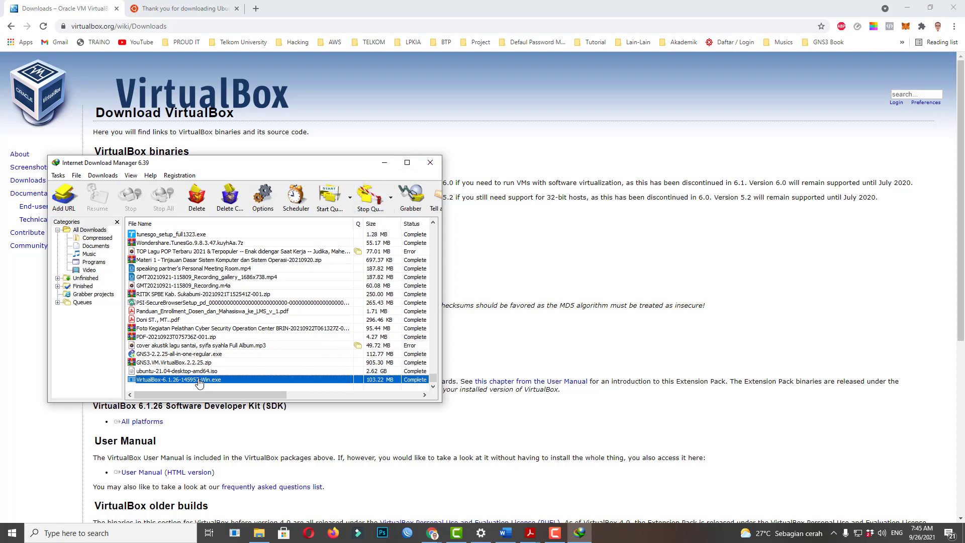
drag(224, 163, 510, 97)
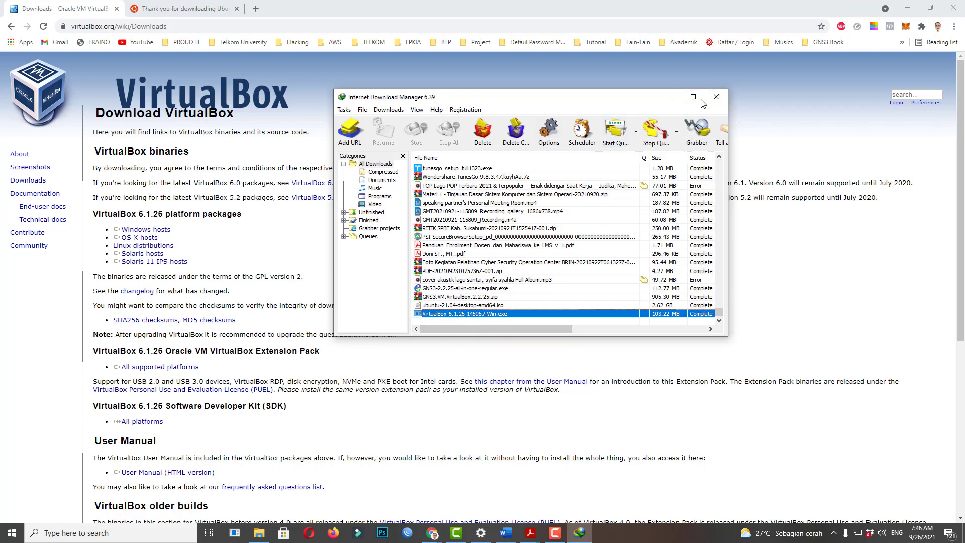
click(716, 97)
Find Oracle VM VirtualBox by searching 'virtu' in Windows, launch it, and maximize the window.
click(134, 534)
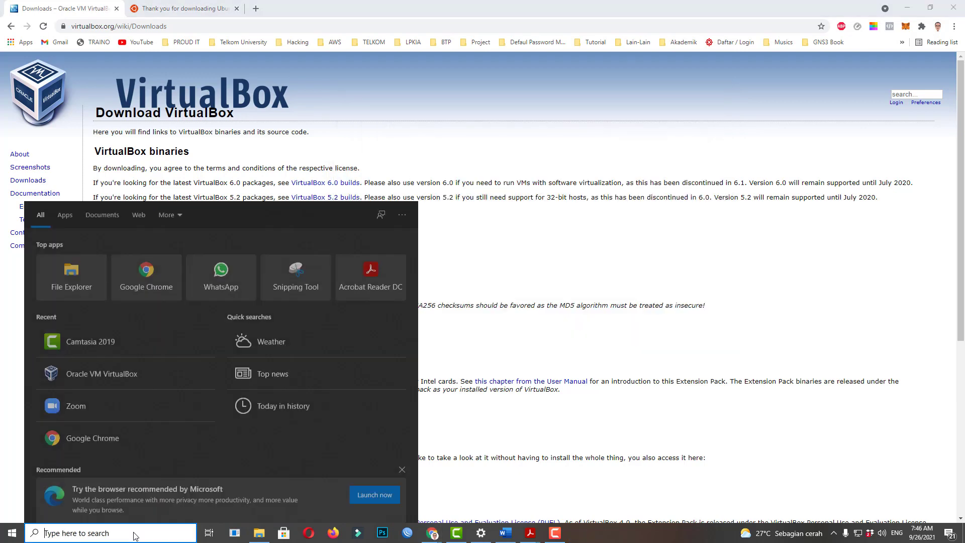
text(virtu)
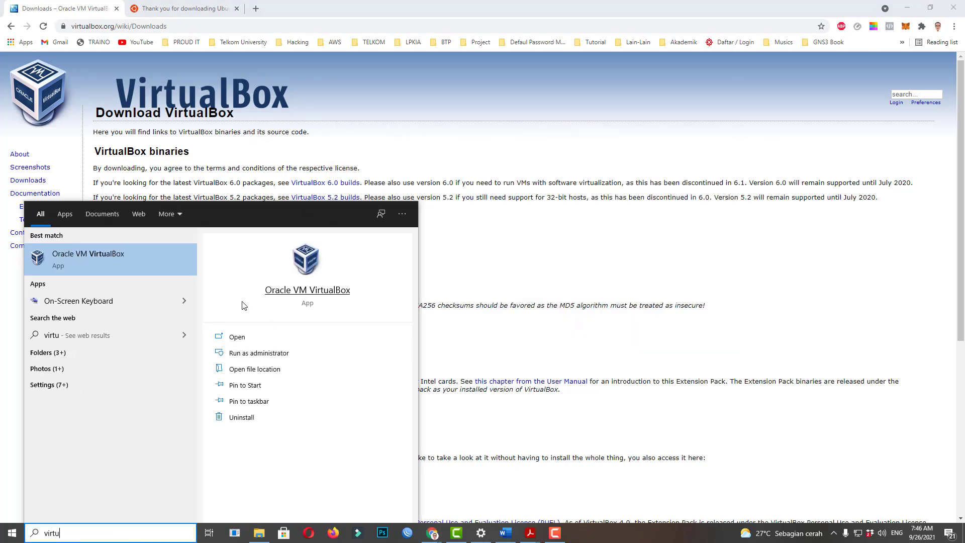
click(137, 261)
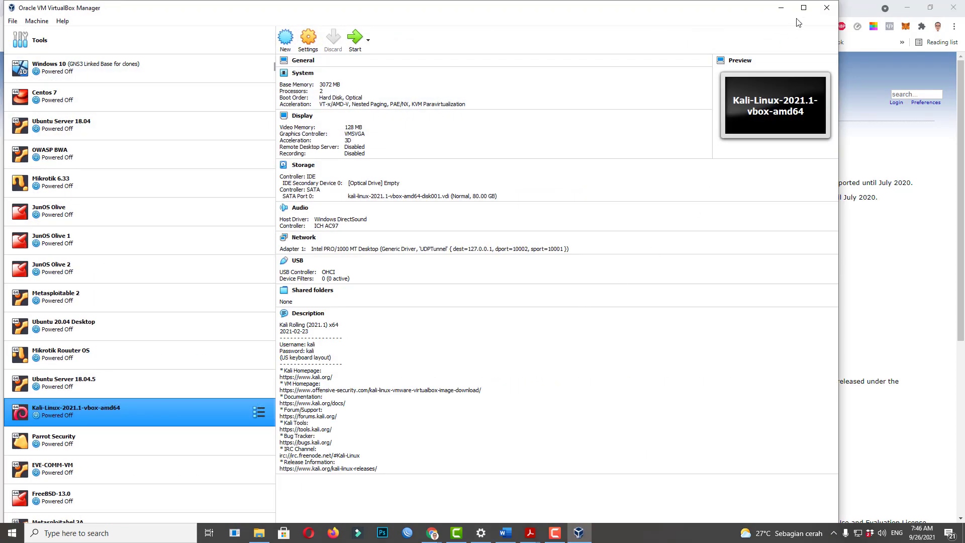
click(804, 8)
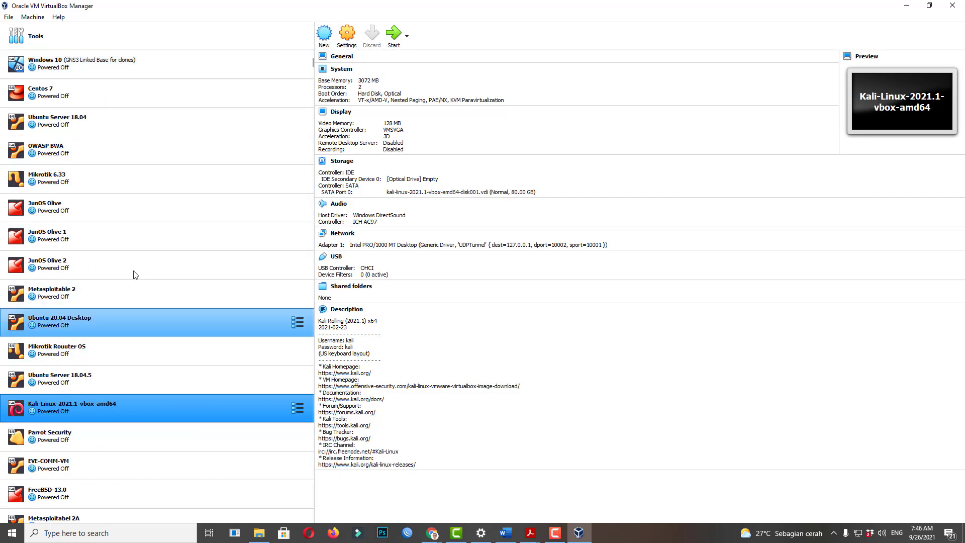
Look over the Ubuntu 20.04 Desktop machine's details, then return to the Welcome tools page.
scroll(134, 274, down, 5)
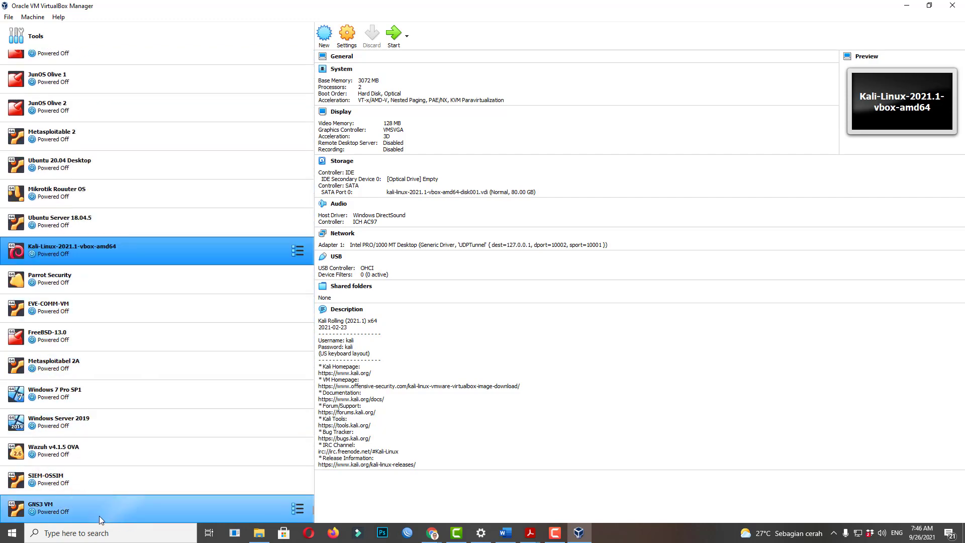
scroll(113, 310, up, 5)
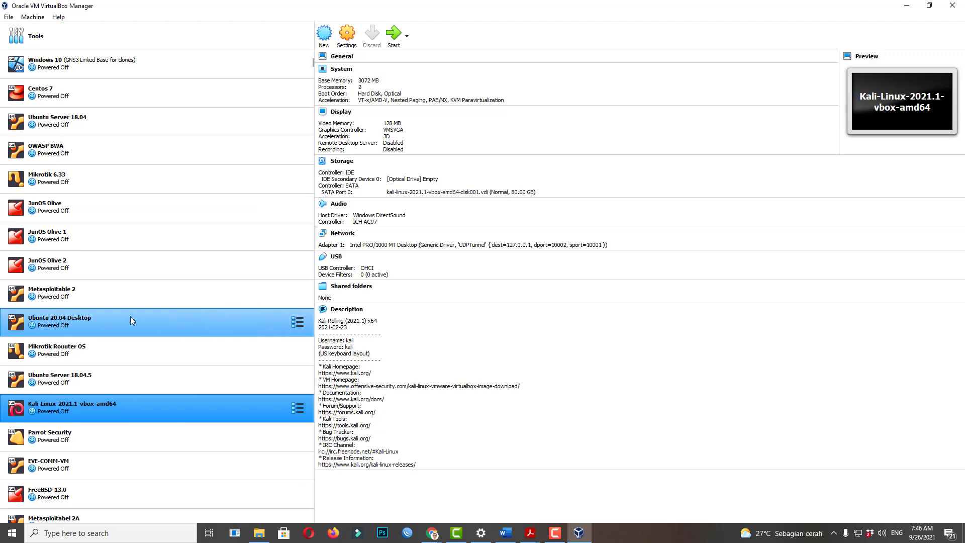
click(55, 325)
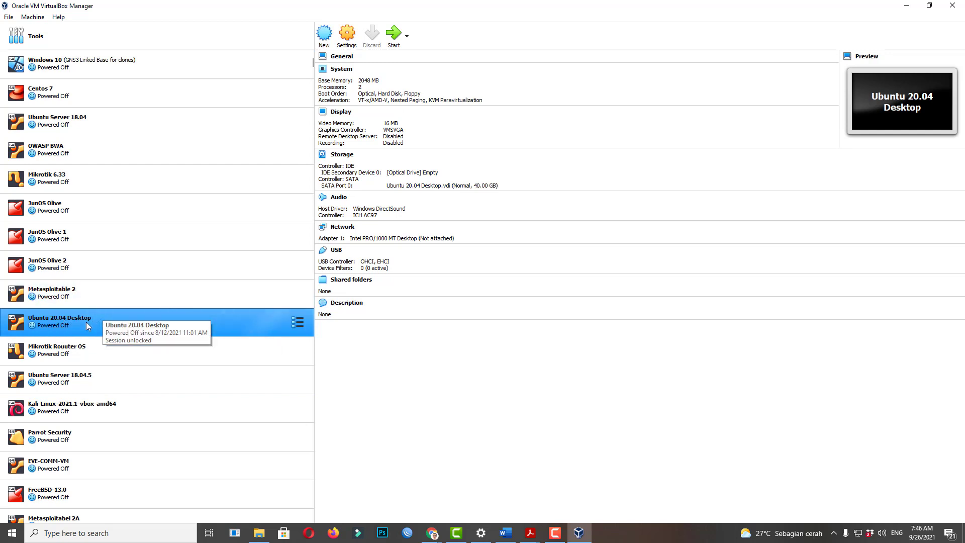
scroll(78, 321, down, 3)
scroll(155, 288, up, 3)
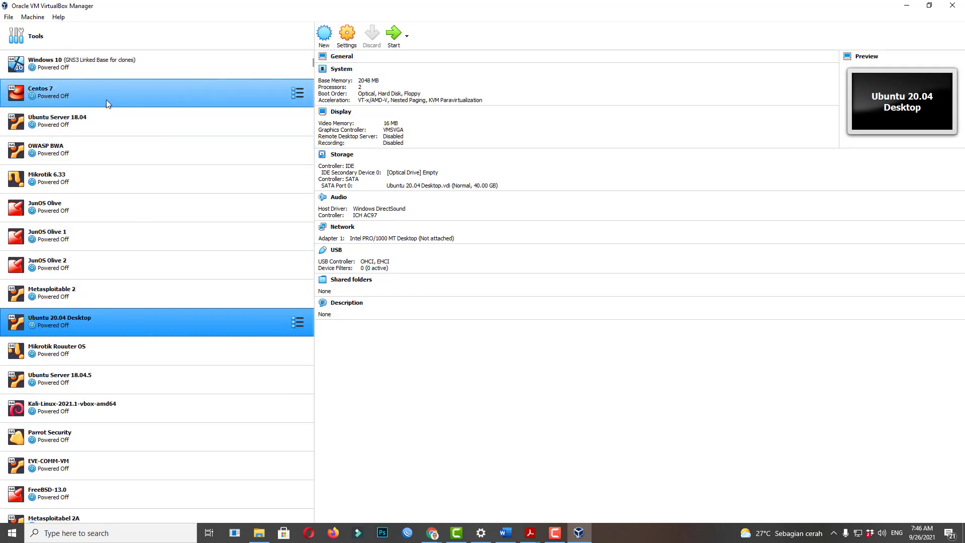
click(53, 35)
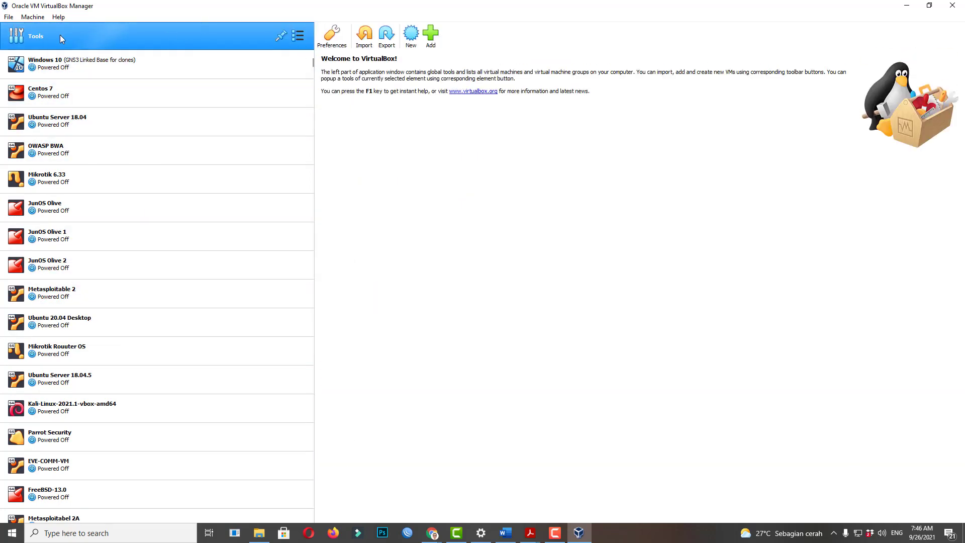
click(298, 36)
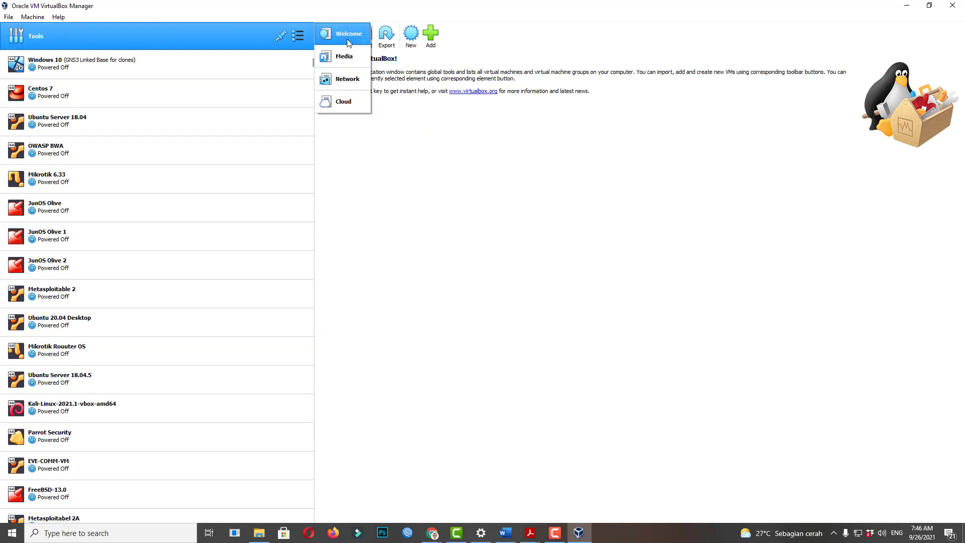
click(219, 39)
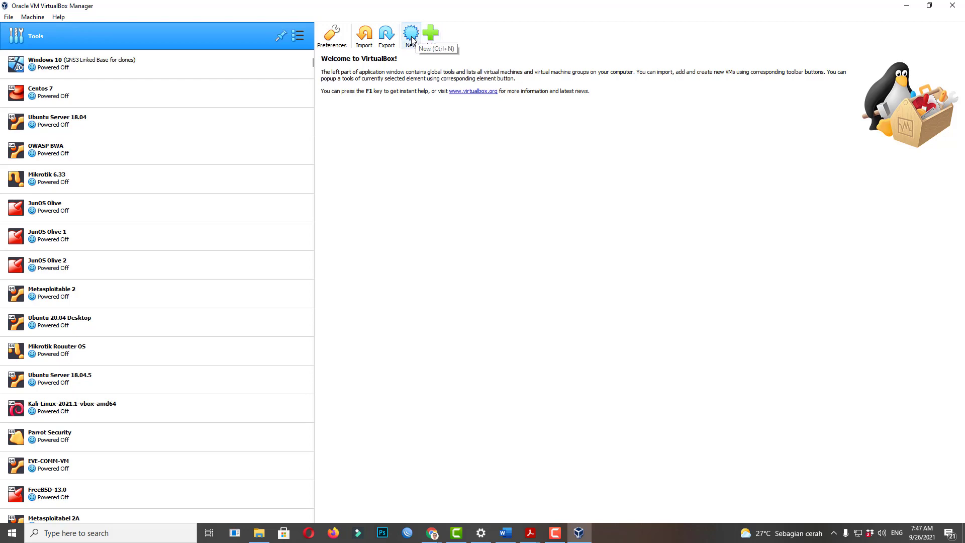
Start a new machine named 'Linux Ubuntu 21.04', type Linux, version Ubuntu (64-bit), and continue to memory.
click(411, 36)
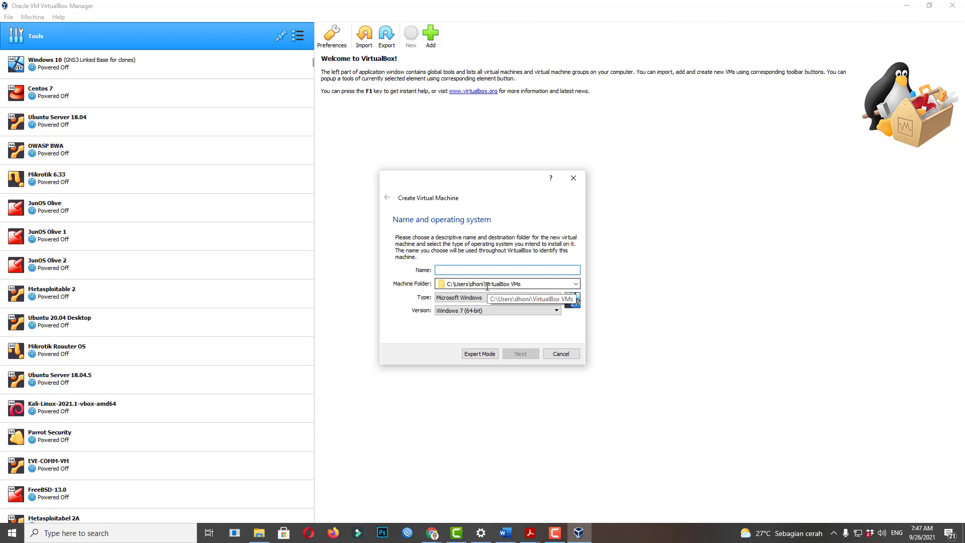
text(Linux)
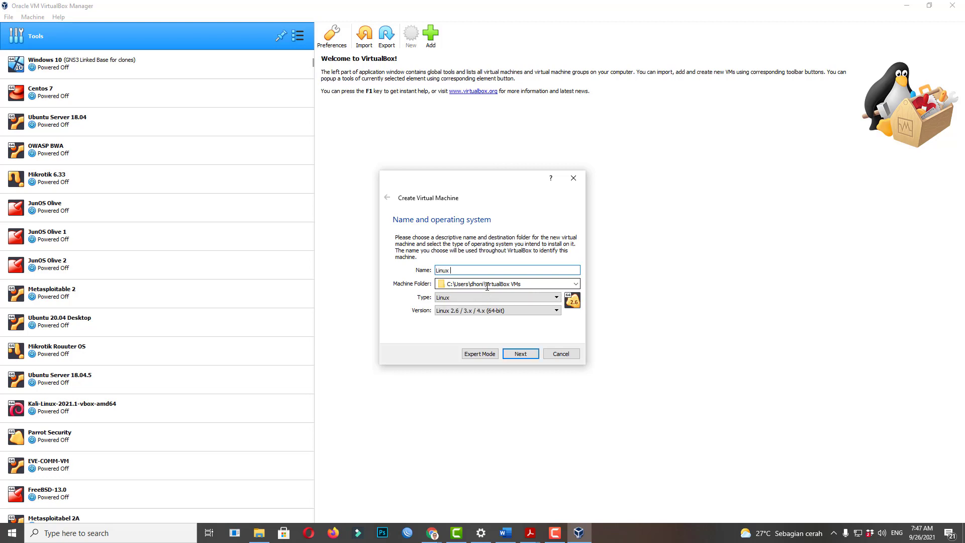
text( Ubuntu 21.04)
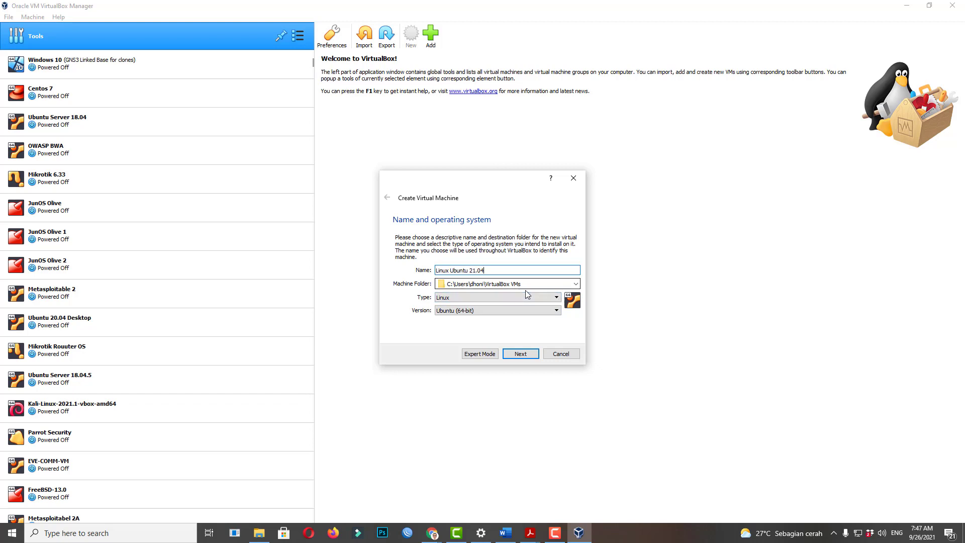
click(468, 355)
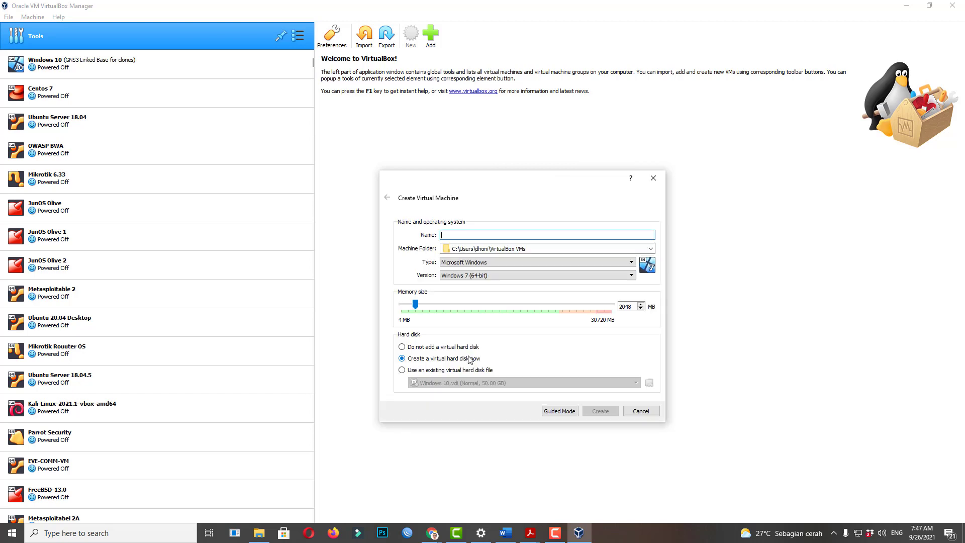
click(572, 415)
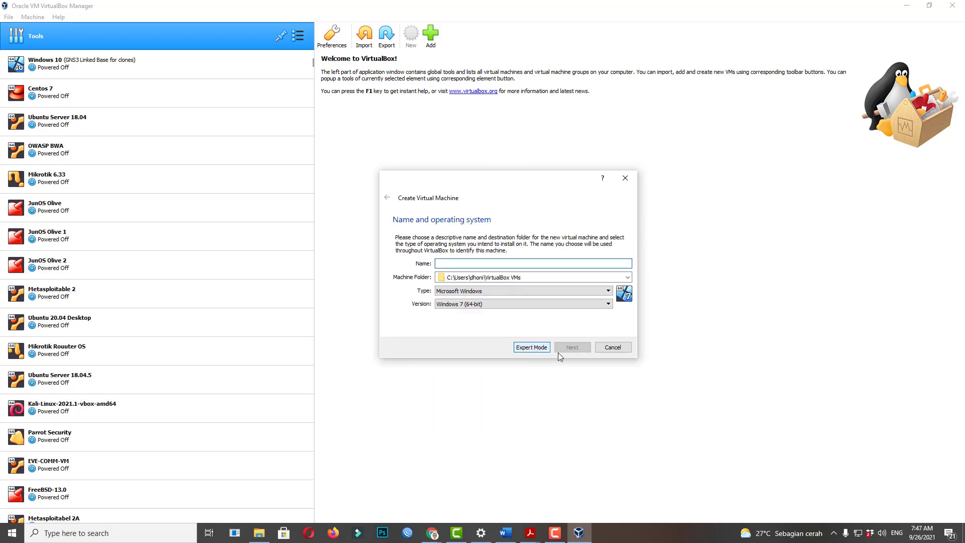
text(Linux)
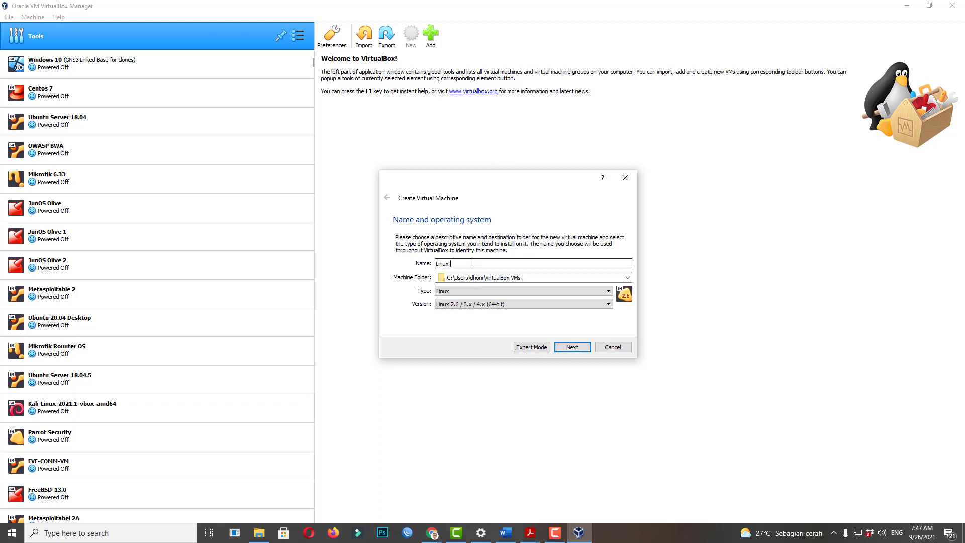
text( Ubuntu 21.04)
click(584, 350)
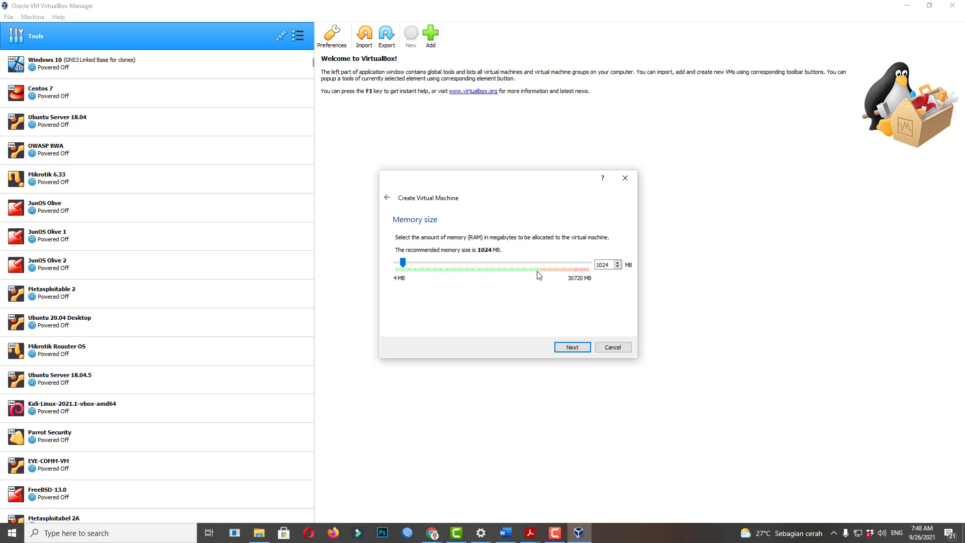
Drag the memory slider, which leaves the new VM at the 4 MB minimum.
drag(403, 262, 367, 285)
Check the host's memory use in Task Manager's Performance view (7.8 of 29.9 GB), then minimize it.
right_click(704, 532)
click(732, 482)
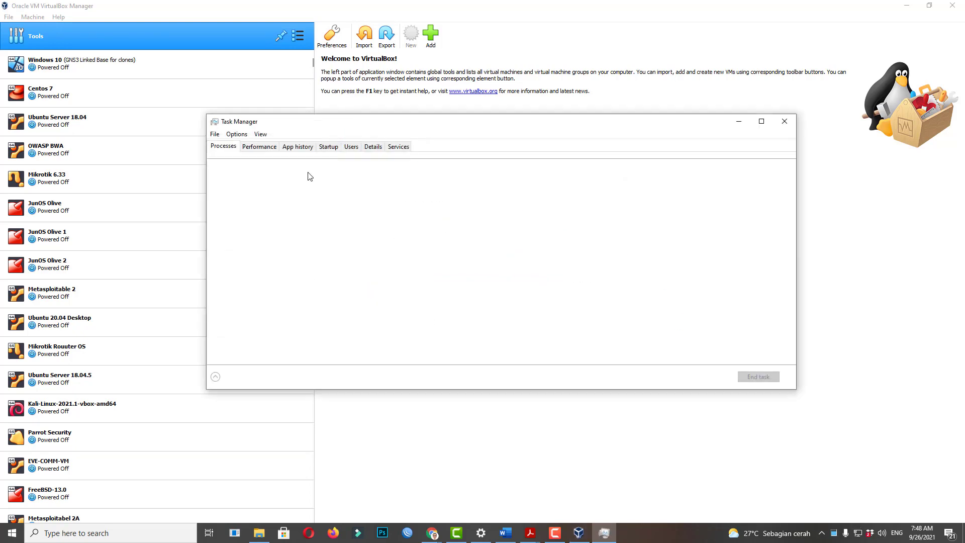
click(259, 147)
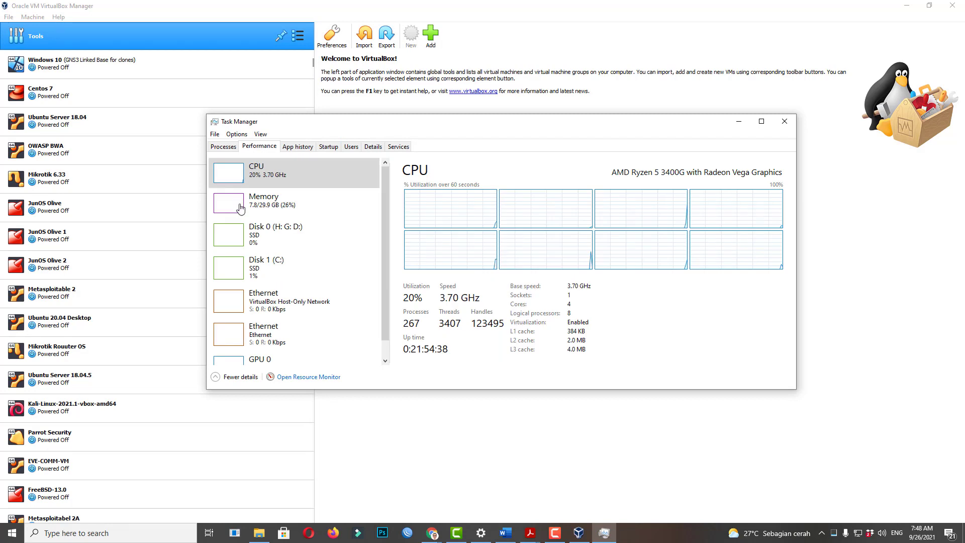
click(240, 208)
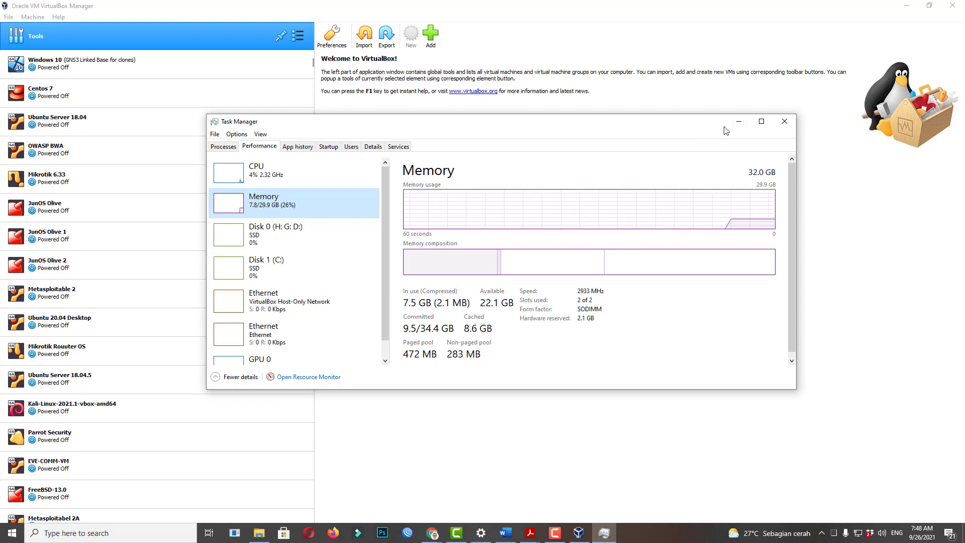
click(739, 121)
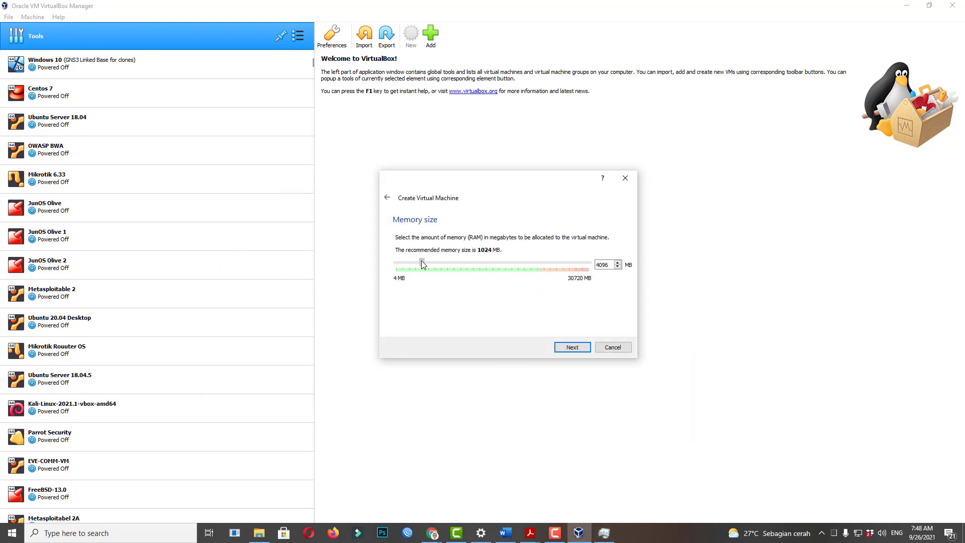
Accept 4096 MB of memory and choose a new dynamically allocated VDI hard disk.
click(573, 347)
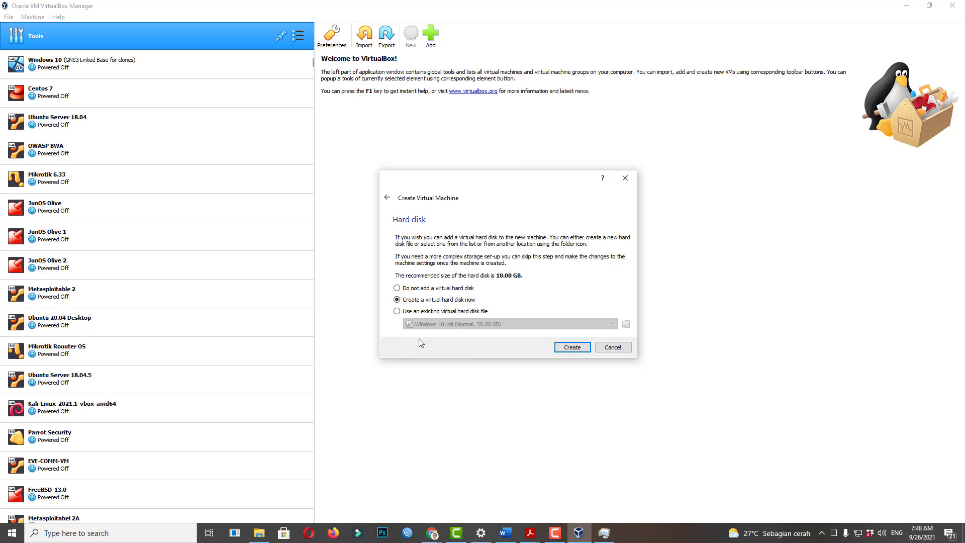
click(578, 347)
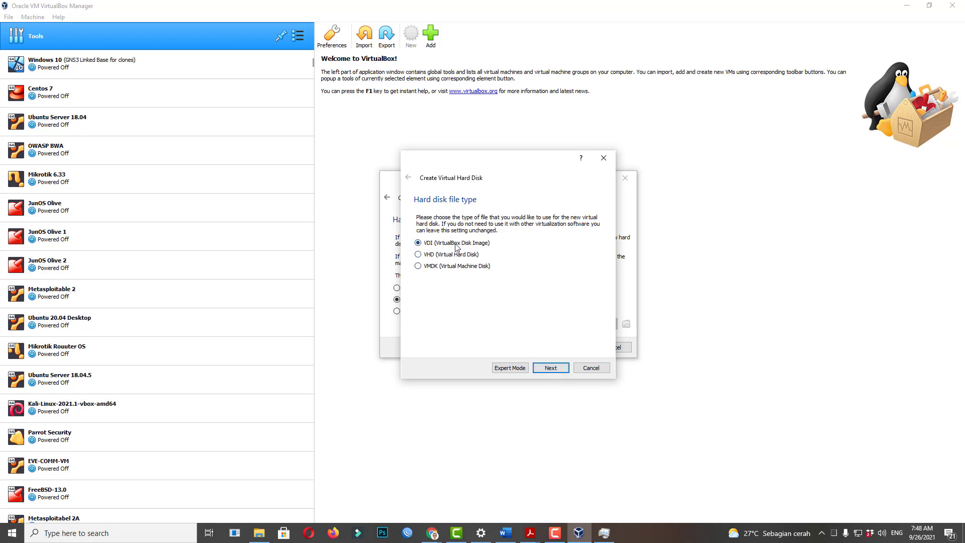
click(549, 372)
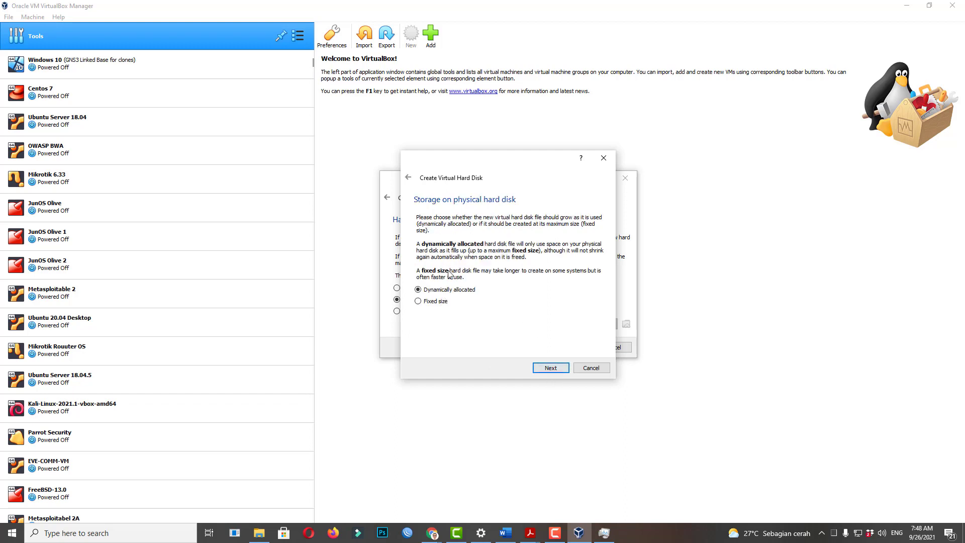
click(555, 372)
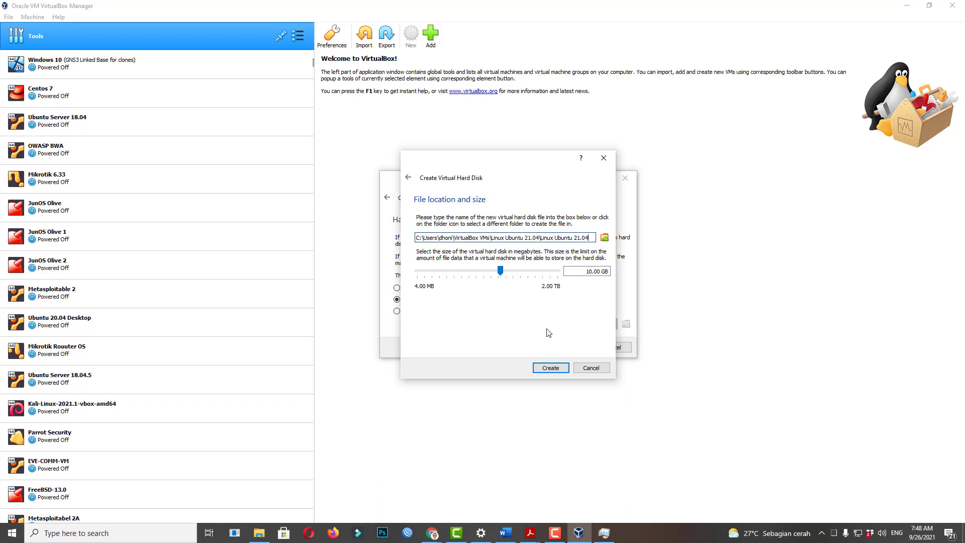
Set the disk size to 100 GB and create the machine.
drag(585, 272, 602, 271)
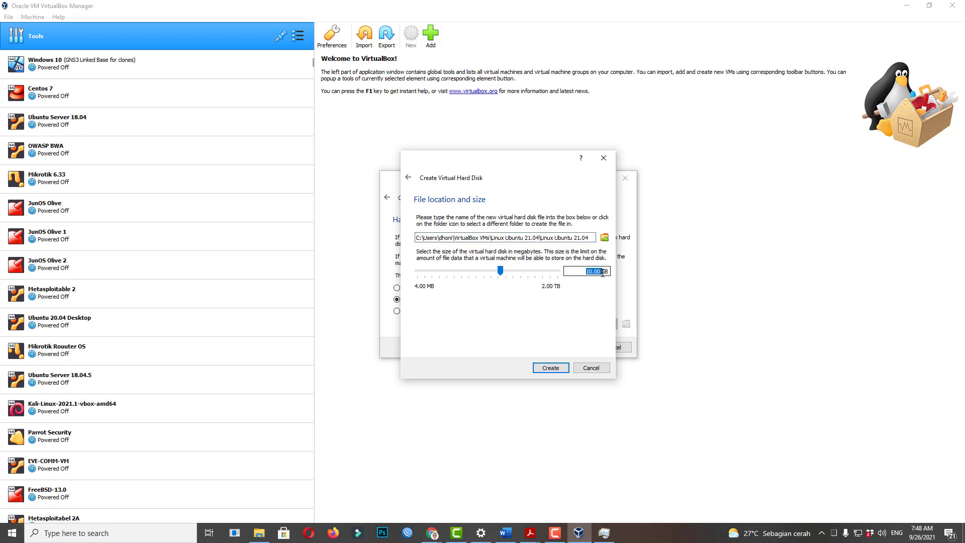
click(581, 271)
key(Delete)
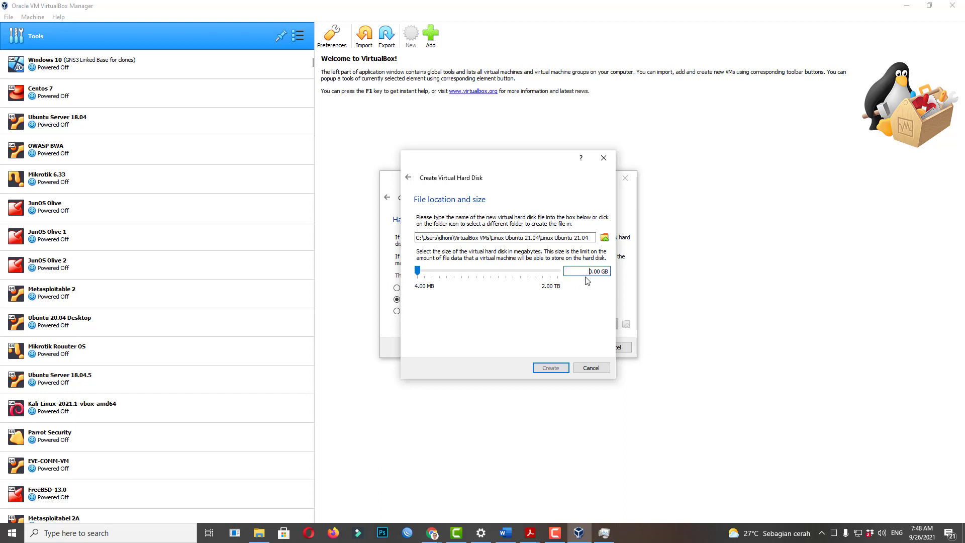
text(10)
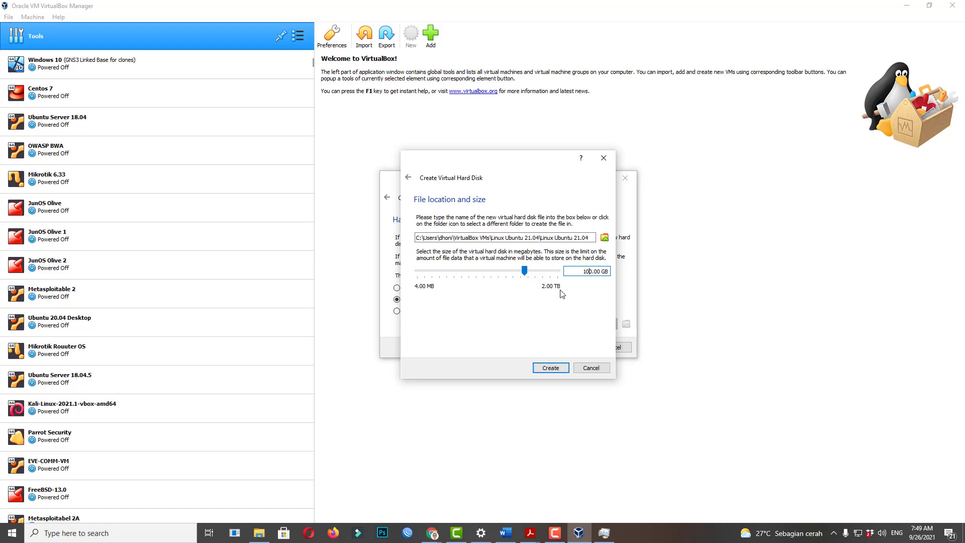
click(550, 367)
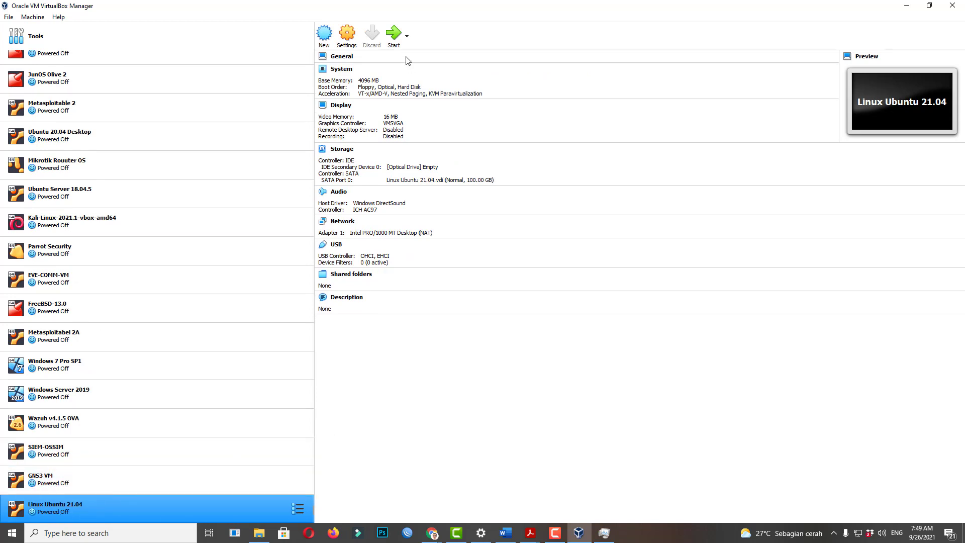
Open the Linux Ubuntu 21.04 settings, review General's Basic and Advanced tabs, and go to System.
click(347, 39)
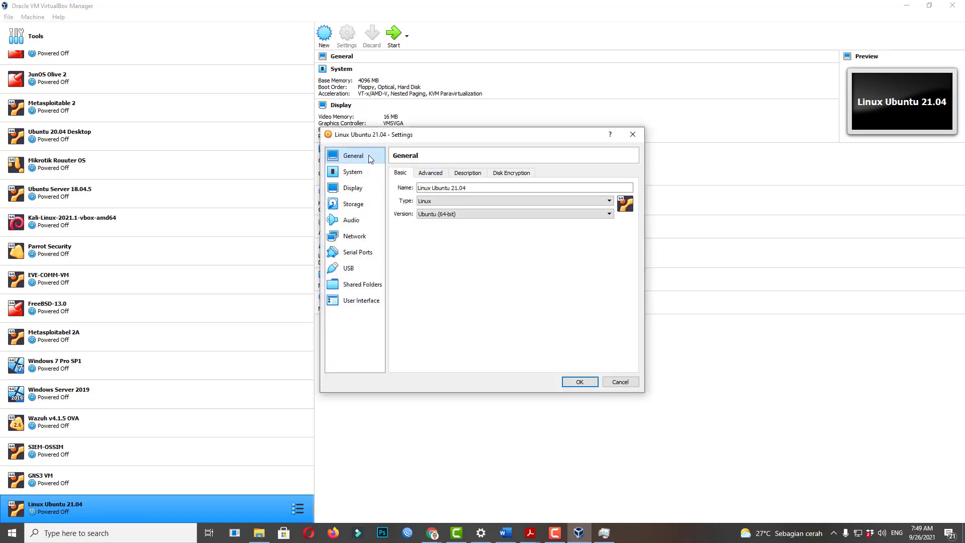
click(435, 176)
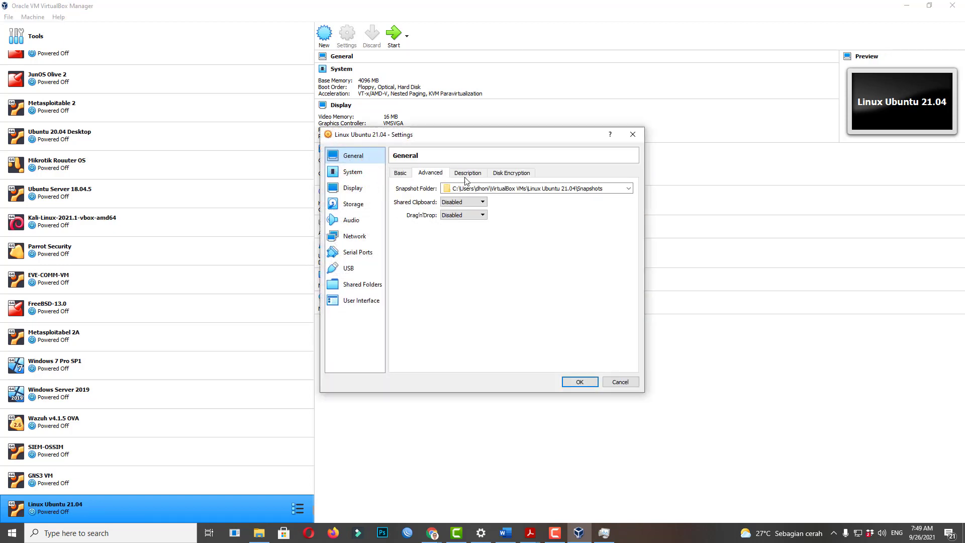
click(400, 174)
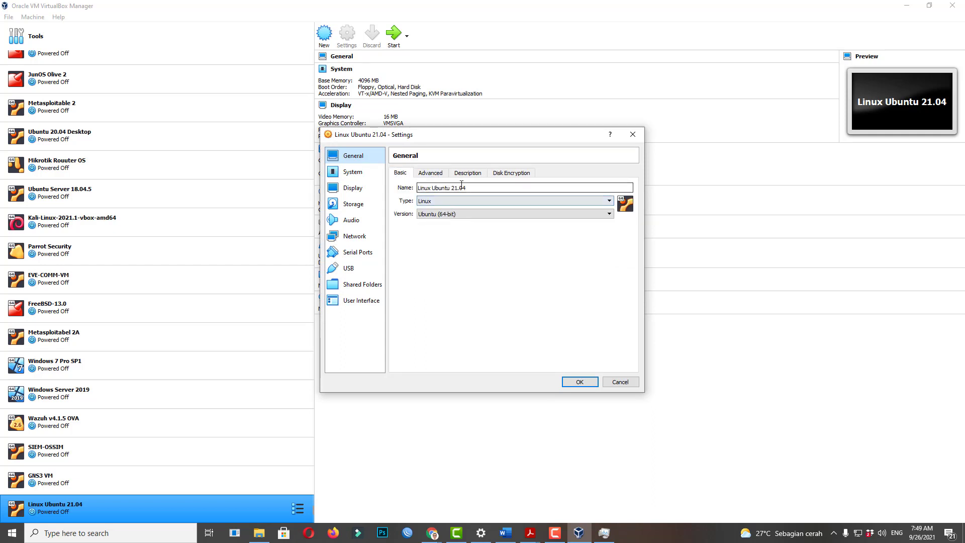
click(430, 173)
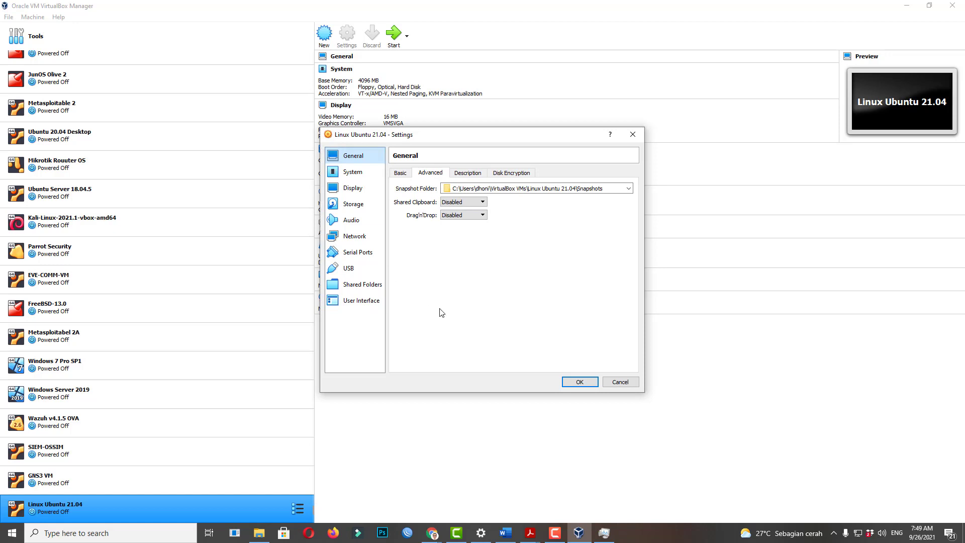
click(355, 173)
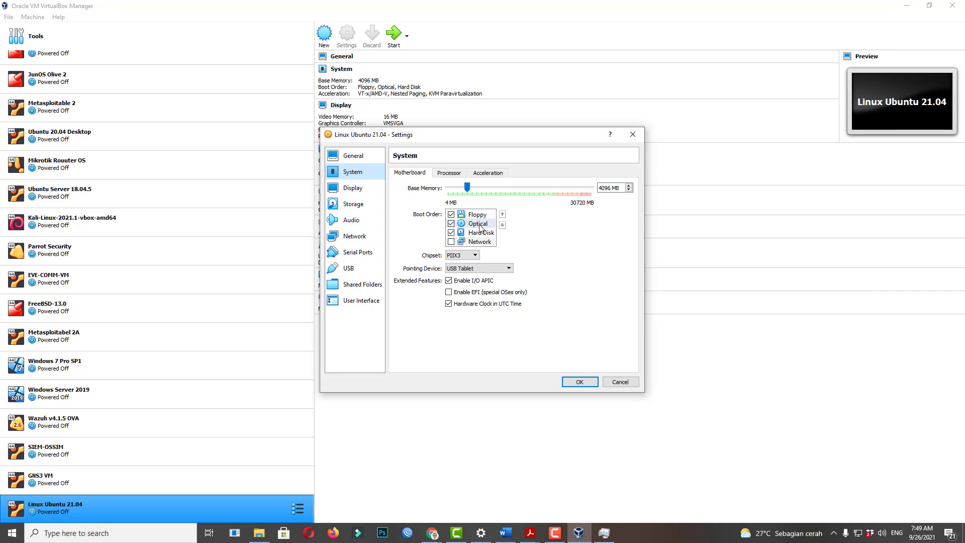
Reorder the boot devices to Optical, Hard Disk, then Floppy.
click(477, 224)
click(503, 214)
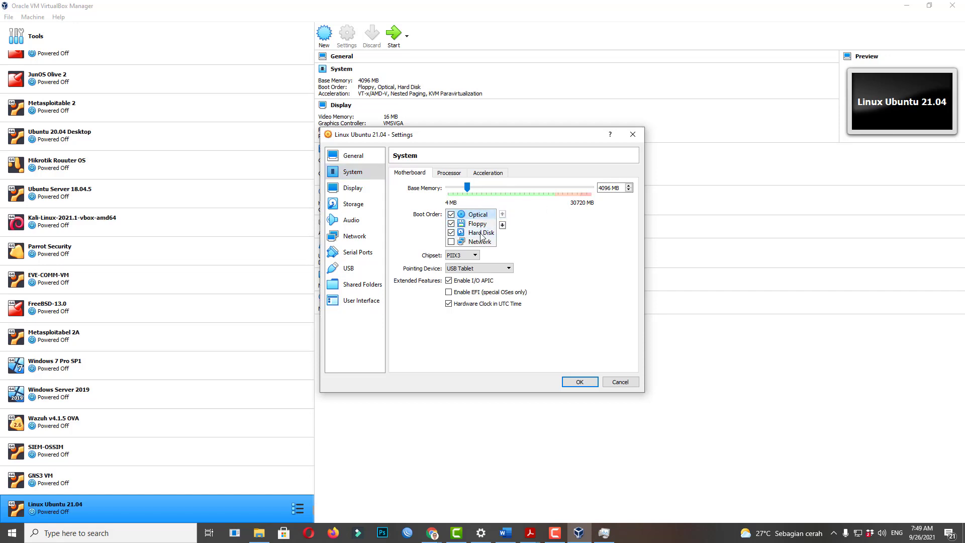
click(481, 232)
click(503, 214)
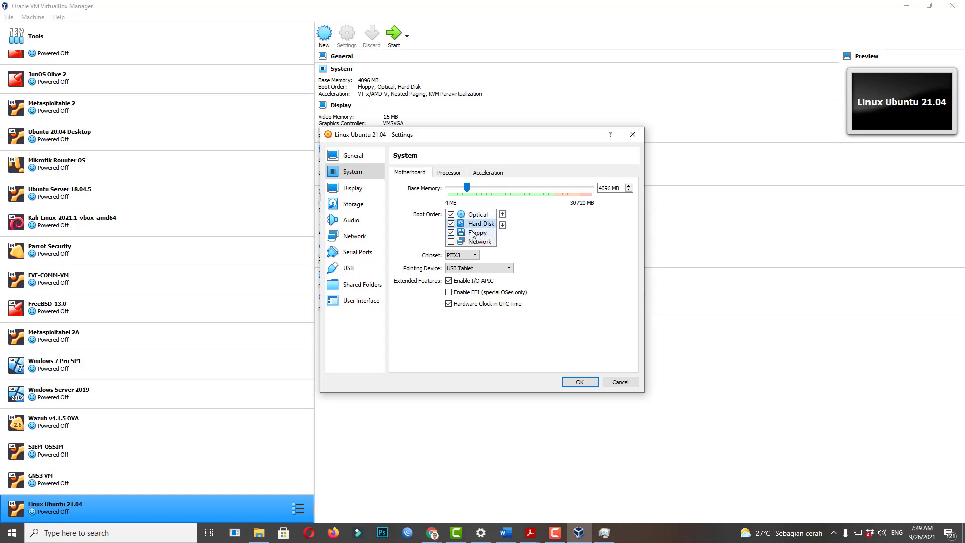
Give the machine 2 processors and review the Acceleration options.
click(457, 173)
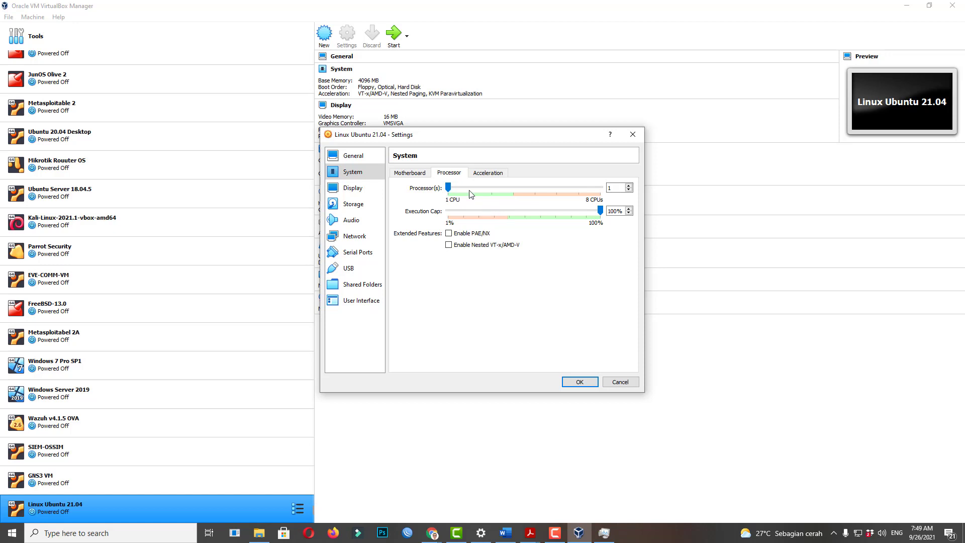
click(470, 190)
click(501, 174)
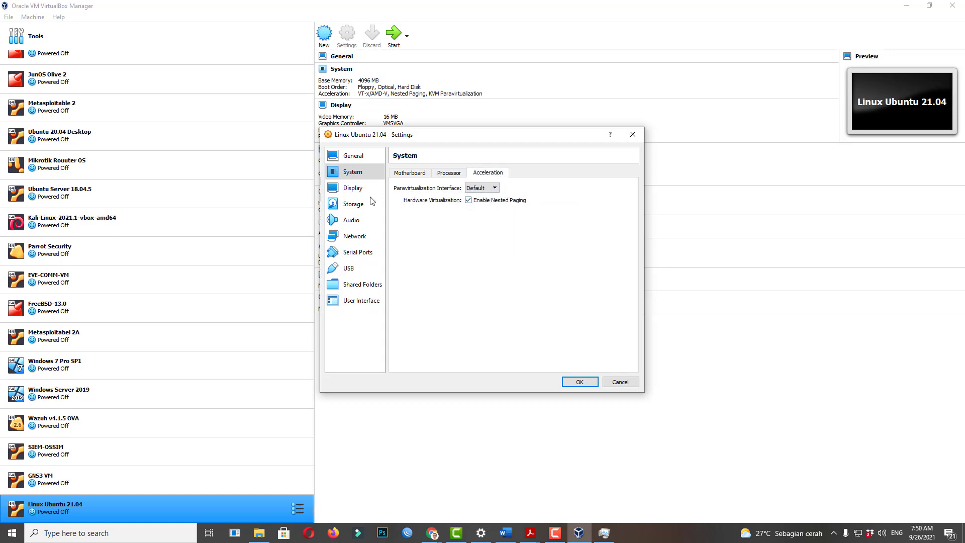
click(450, 173)
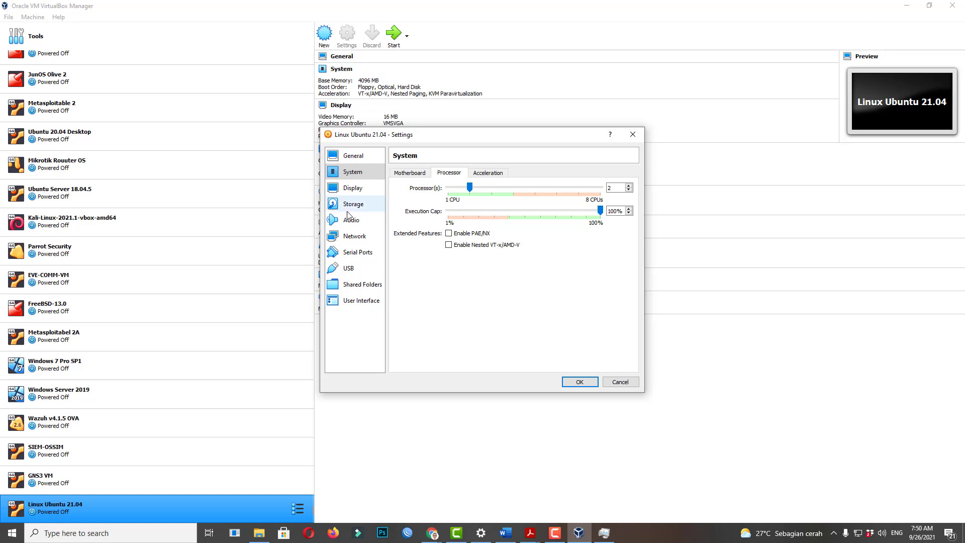
click(354, 191)
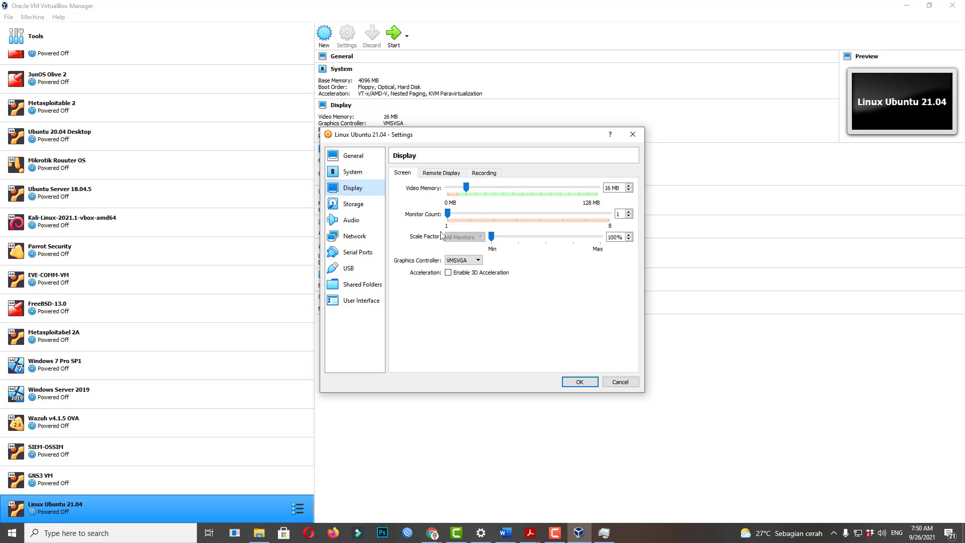
Raise video memory from 16 to 32 MB and keep VMSVGA as the graphics controller.
click(482, 187)
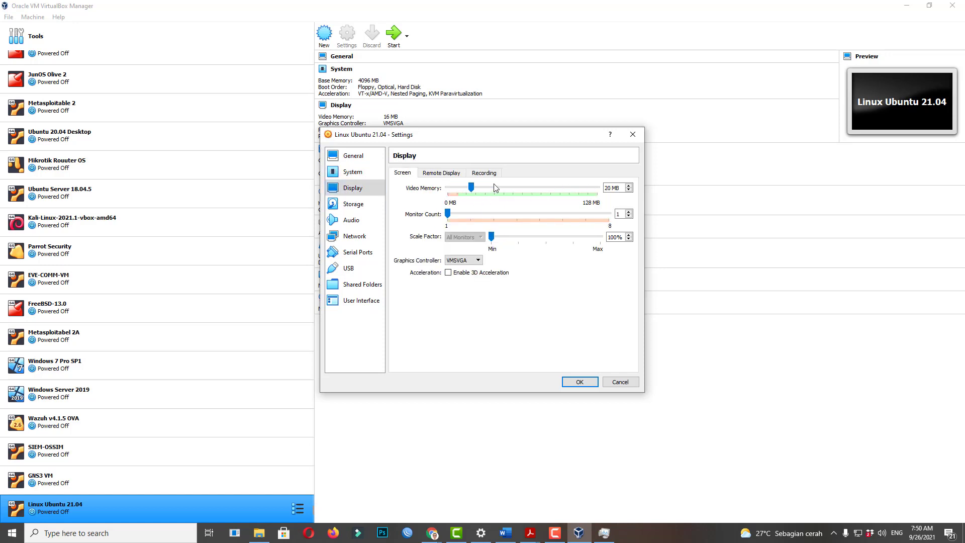
click(491, 192)
click(488, 192)
click(497, 188)
click(464, 260)
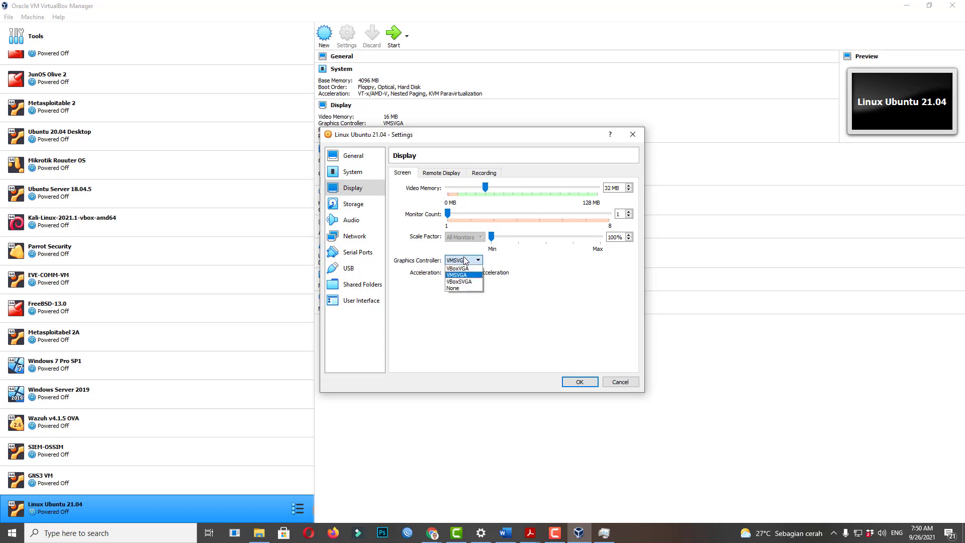
click(542, 282)
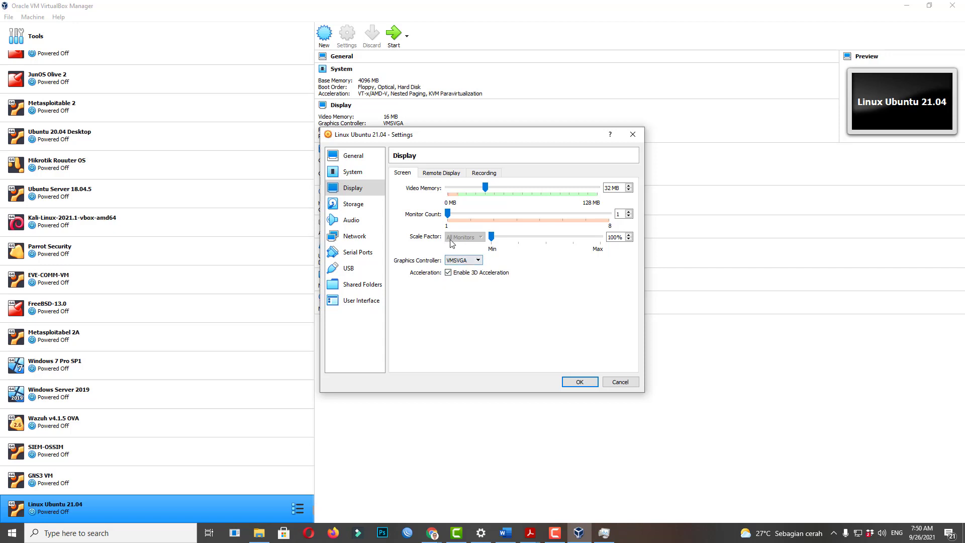
click(353, 203)
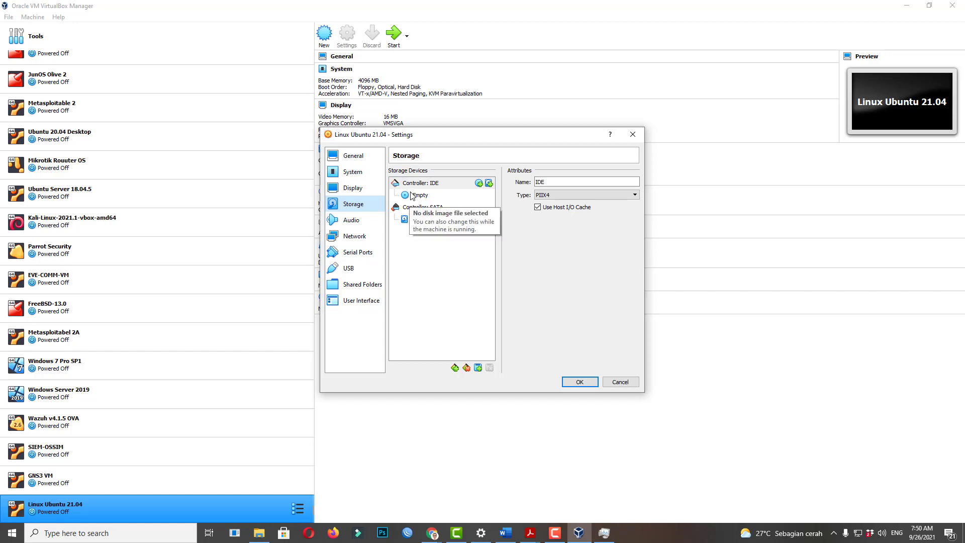
Select the empty IDE optical drive, list its available disks, and preview Chrome's open windows.
click(425, 200)
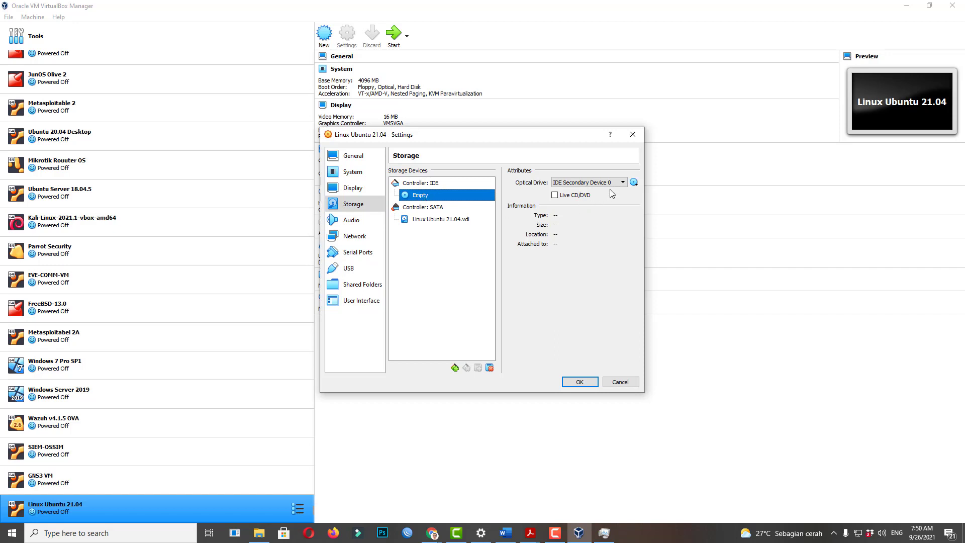
click(634, 183)
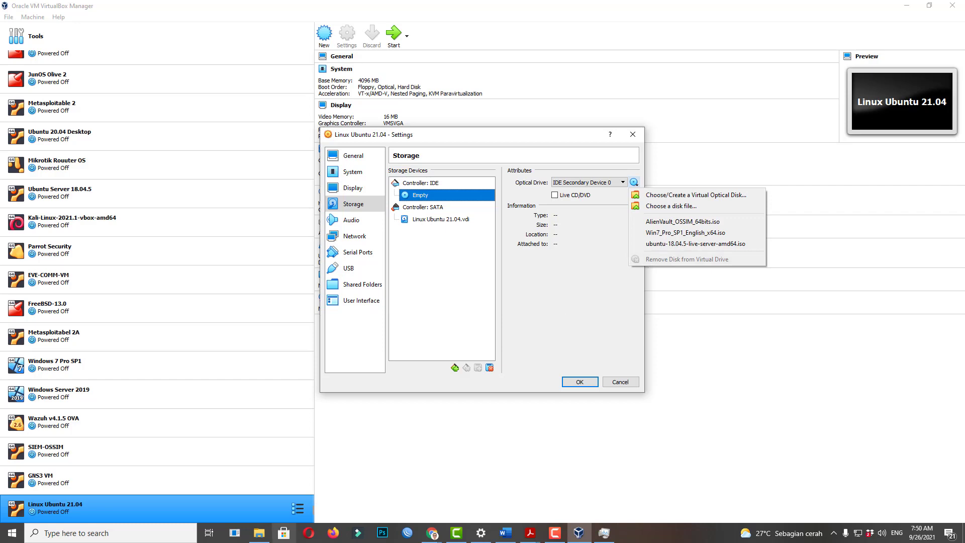
click(432, 533)
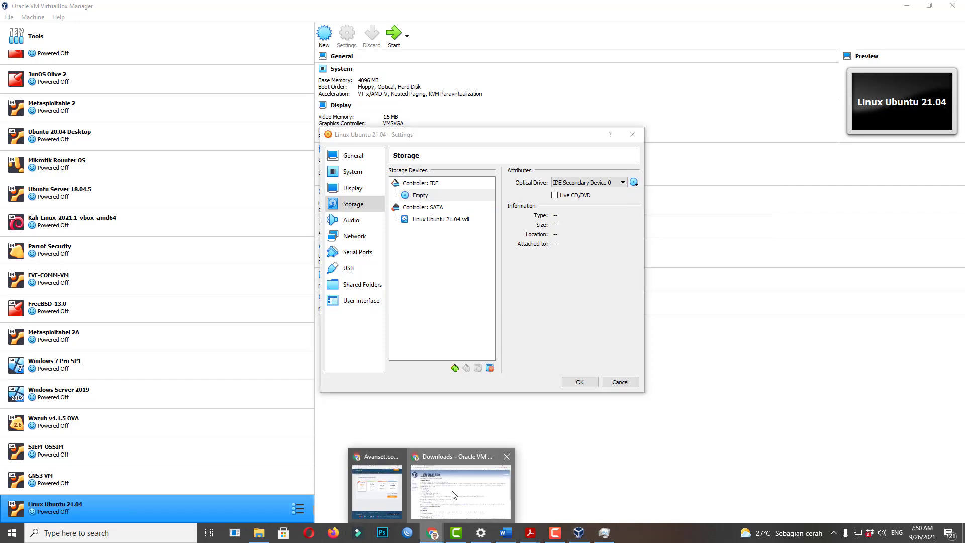
In Chrome, go from the Ubuntu thank-you tab through Downloads to the Ubuntu Desktop download page.
click(453, 495)
click(169, 9)
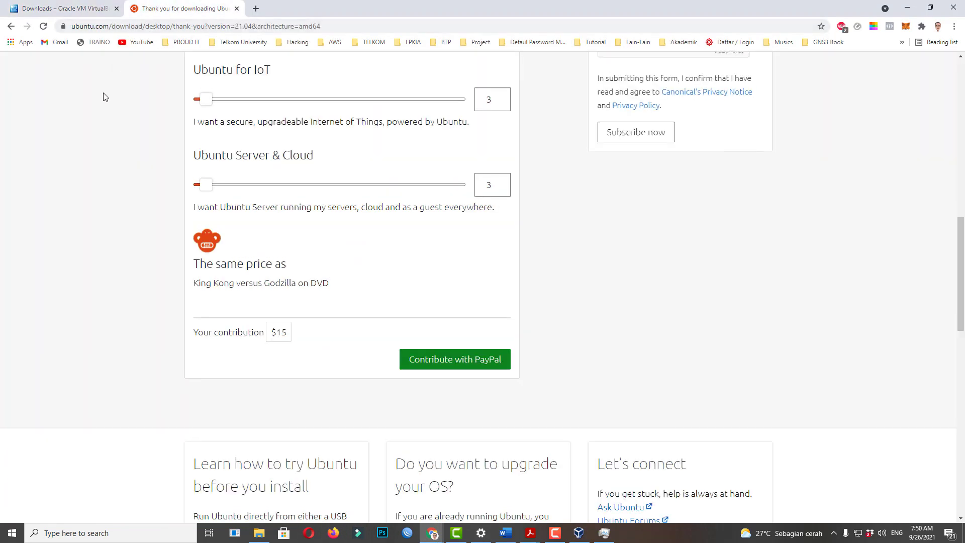
scroll(116, 80, up, 13)
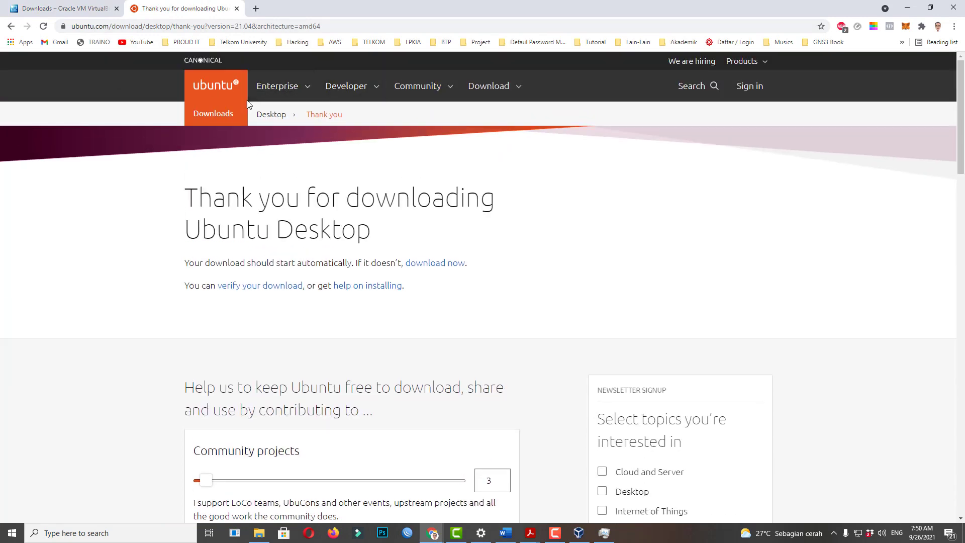
click(215, 114)
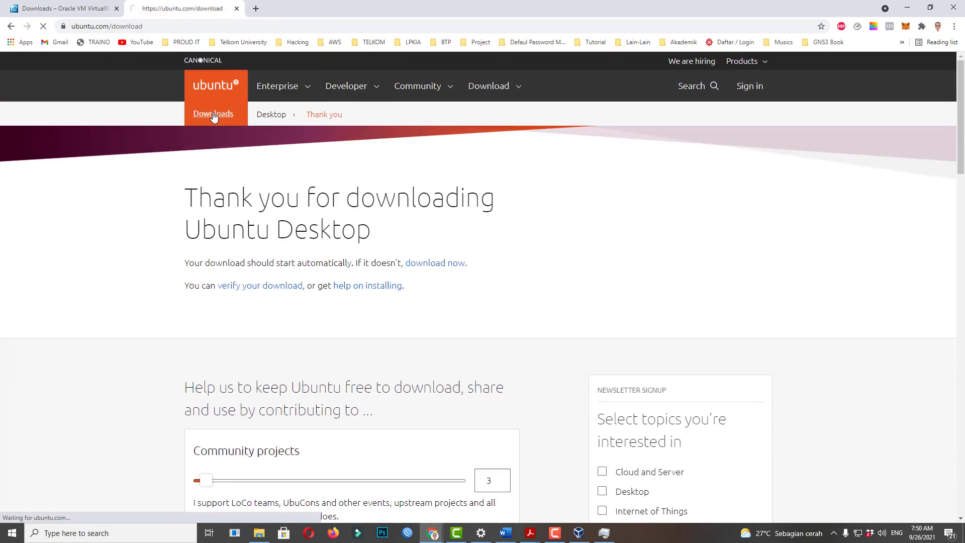
scroll(367, 278, down, 5)
scroll(301, 249, up, 5)
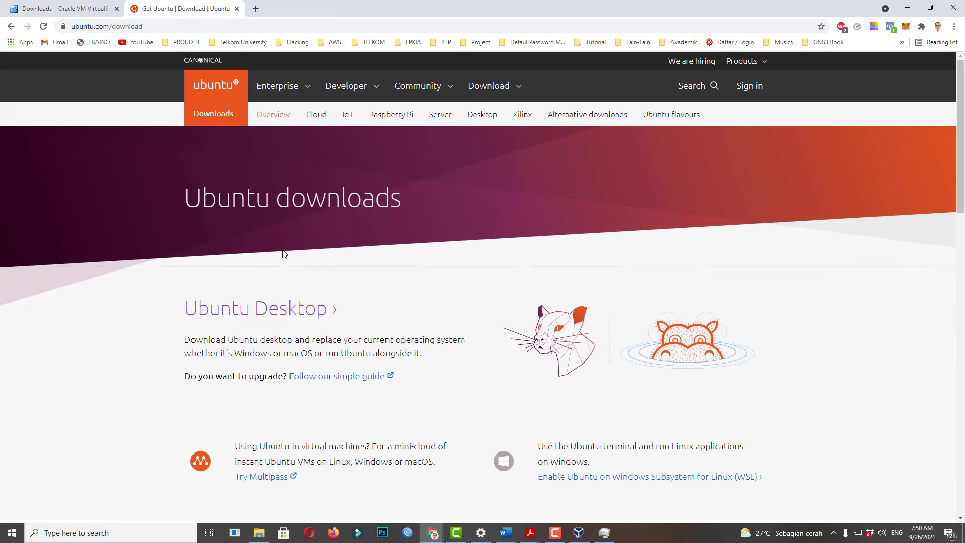
click(282, 310)
Highlight the Ubuntu 21.04 heading and recommended system requirements, then minimize Chrome.
scroll(241, 302, down, 3)
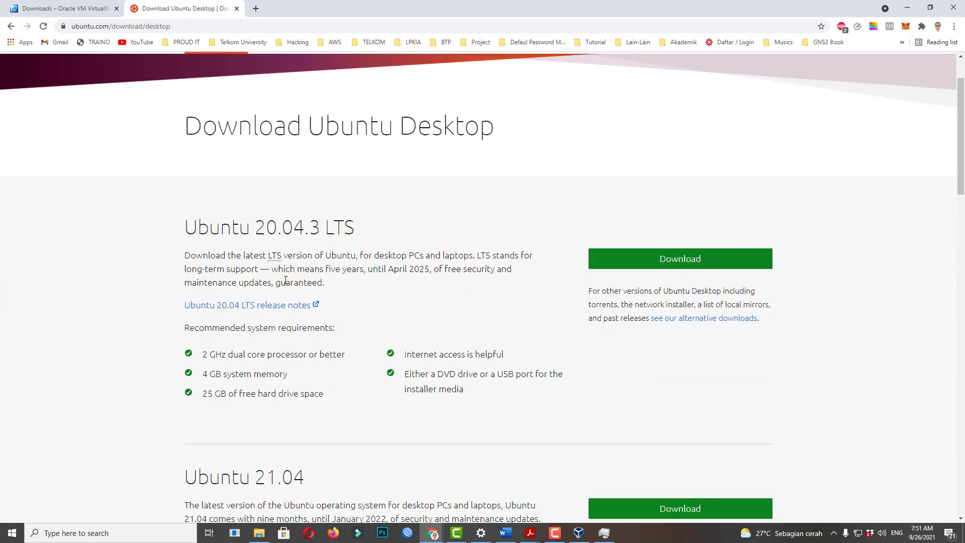
drag(305, 392, 185, 397)
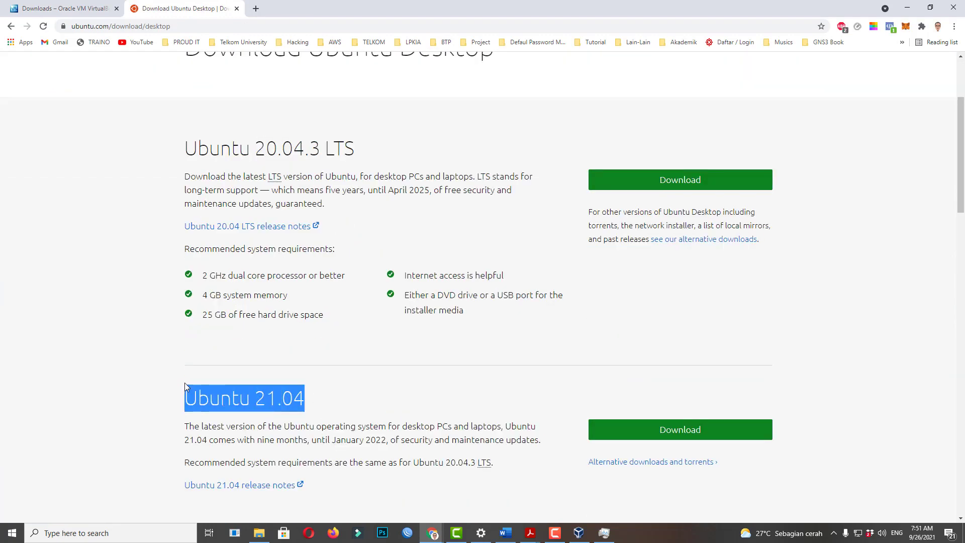
scroll(166, 390, down, 2)
scroll(356, 169, up, 2)
drag(182, 277, 553, 308)
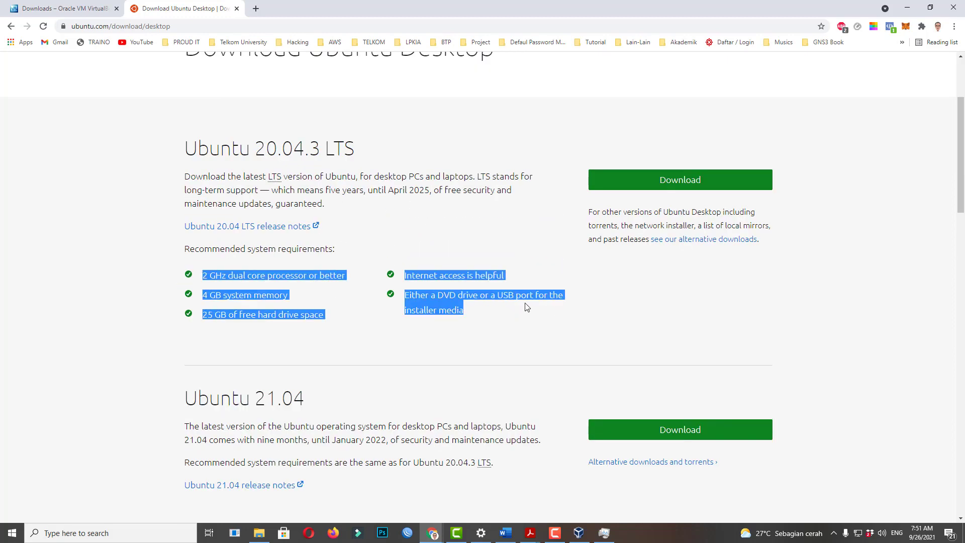
scroll(526, 307, down, 3)
click(907, 8)
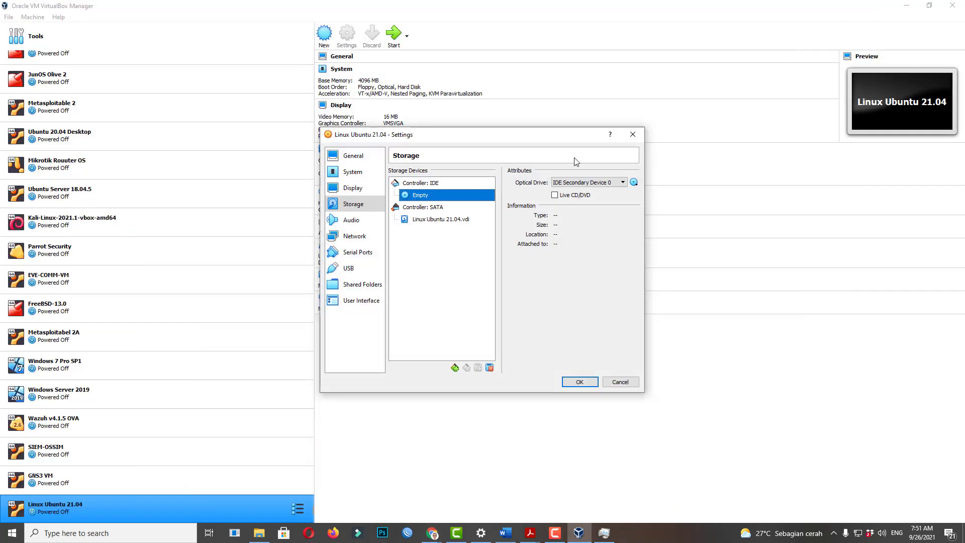
Load ubuntu-21.04-desktop-amd64.iso (2.63 GB) from D:\ISO into the IDE optical drive, then view Network settings.
click(634, 182)
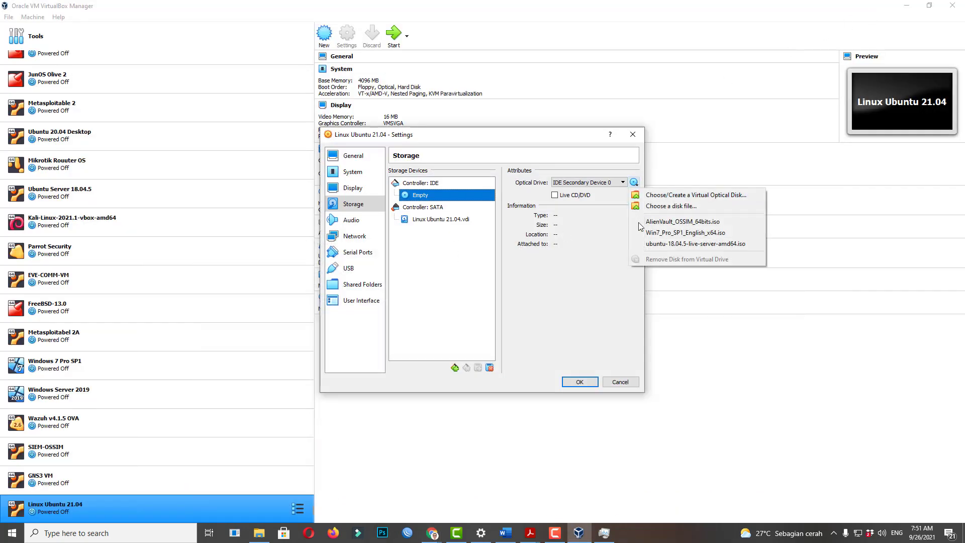
click(672, 208)
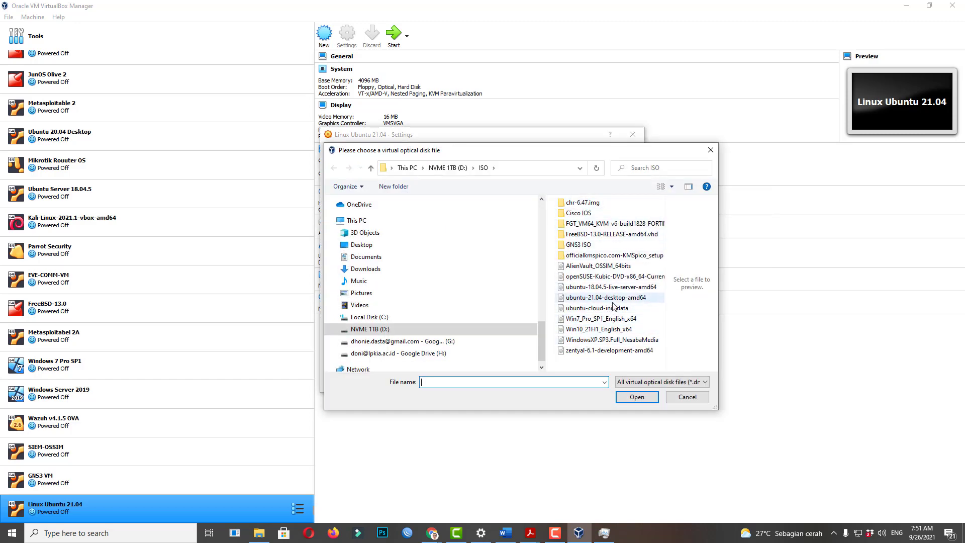
click(606, 298)
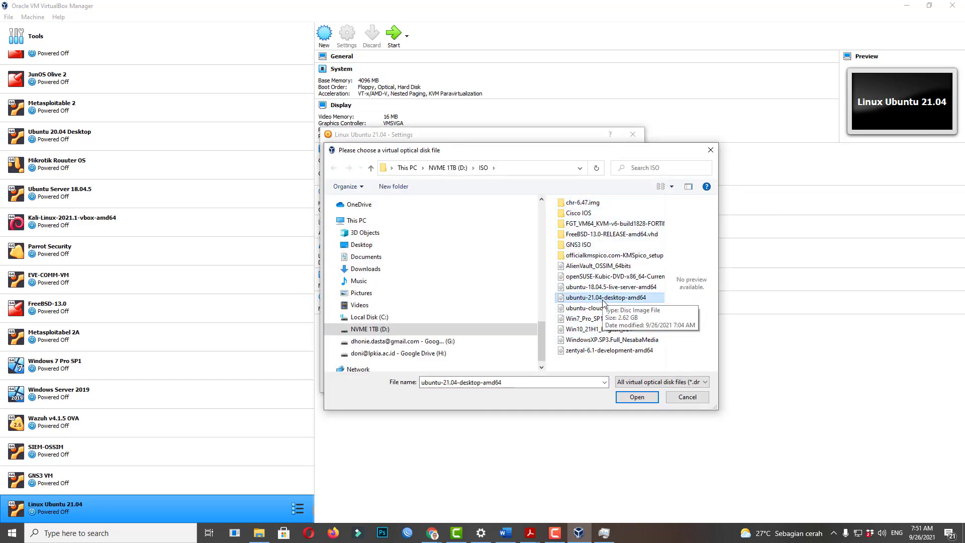
double_click(605, 299)
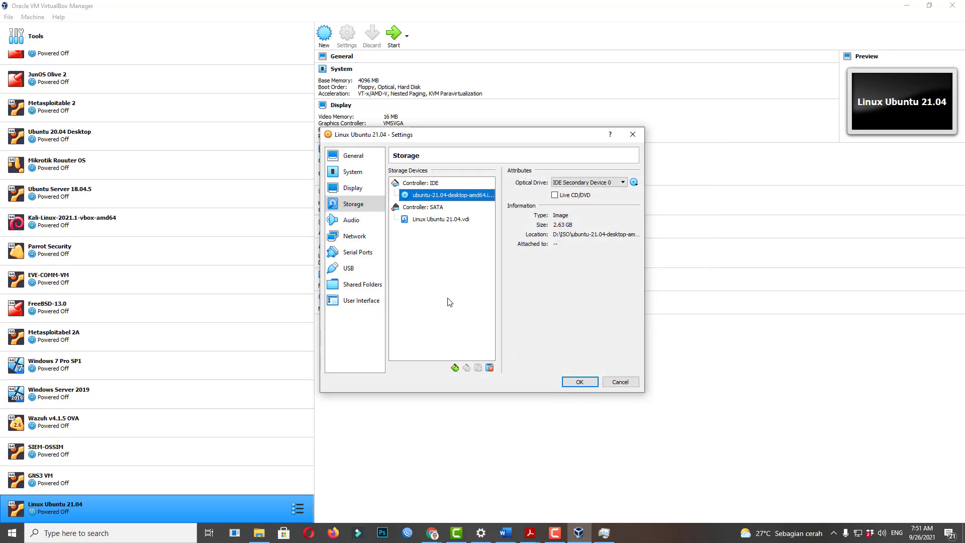
click(354, 236)
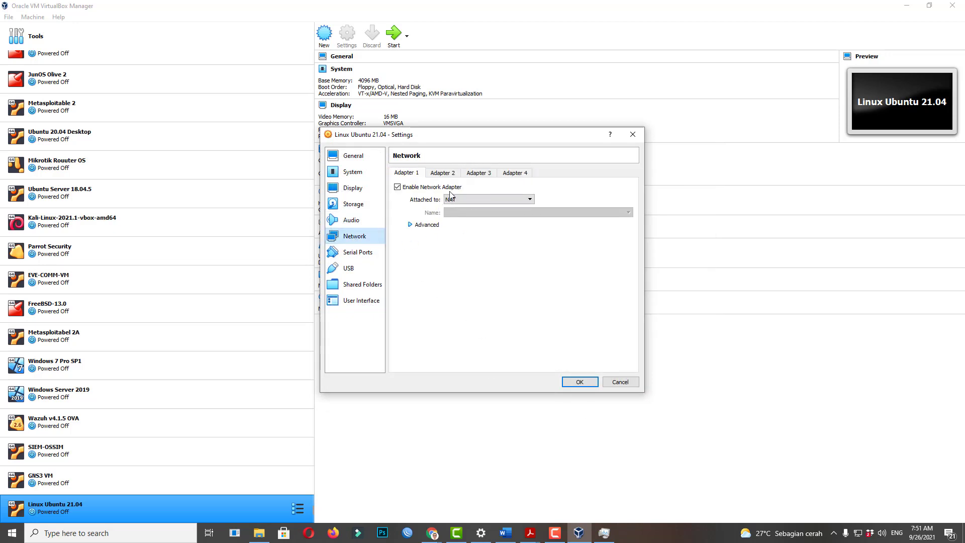
Leave Adapter 1 attached to NAT, save the settings and start the Linux Ubuntu 21.04 VM.
click(528, 200)
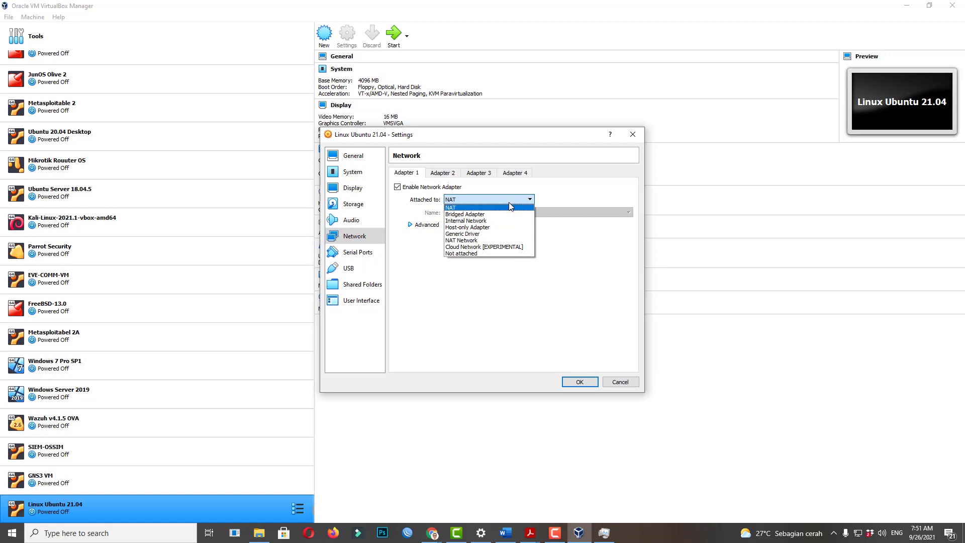
click(488, 207)
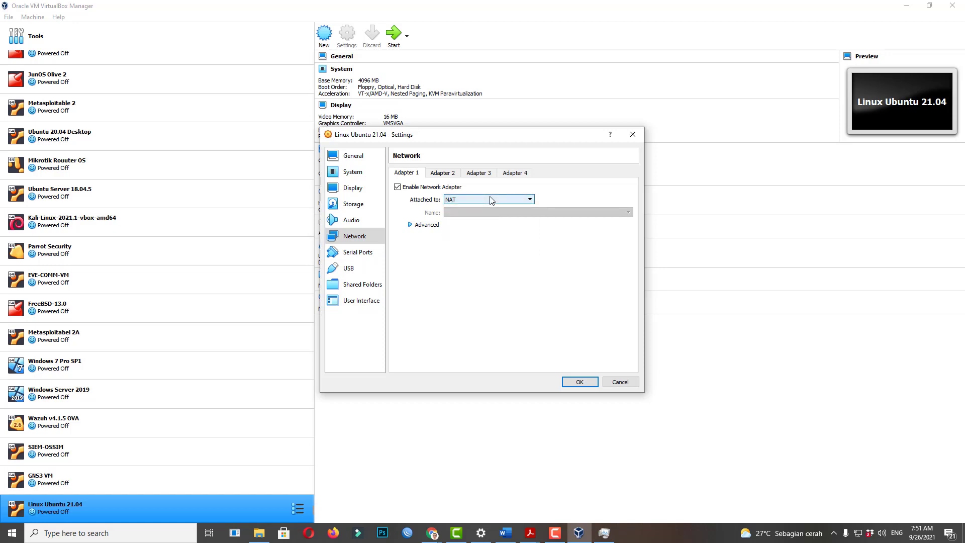
click(478, 200)
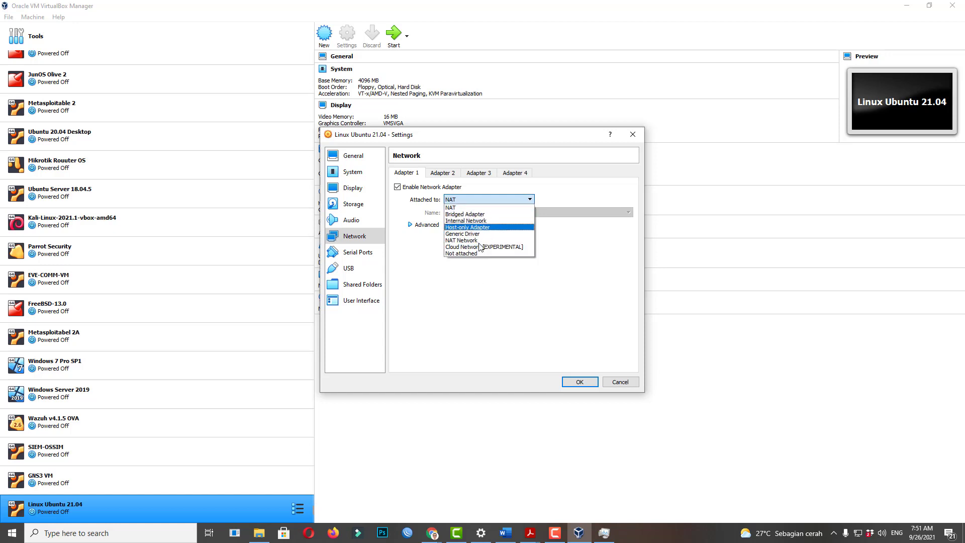
click(570, 198)
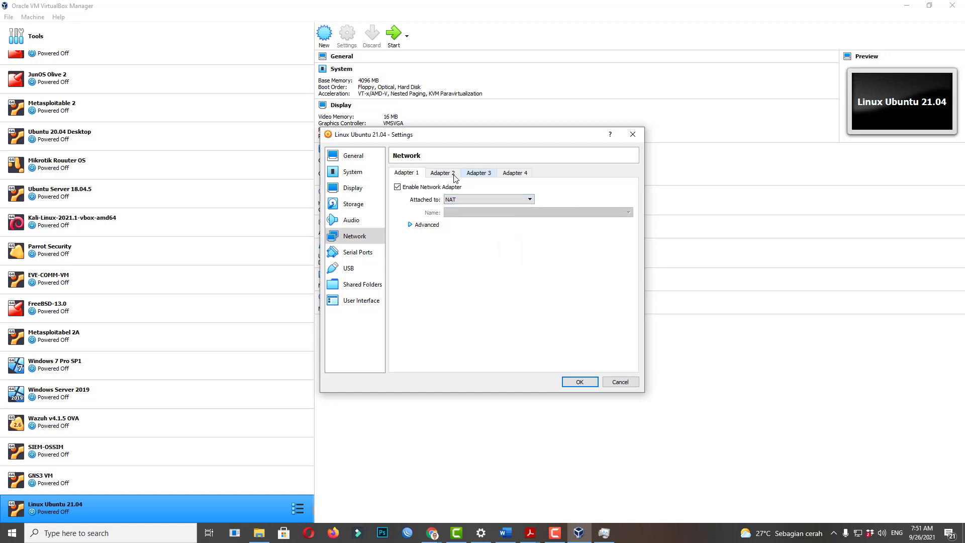
click(437, 175)
click(412, 171)
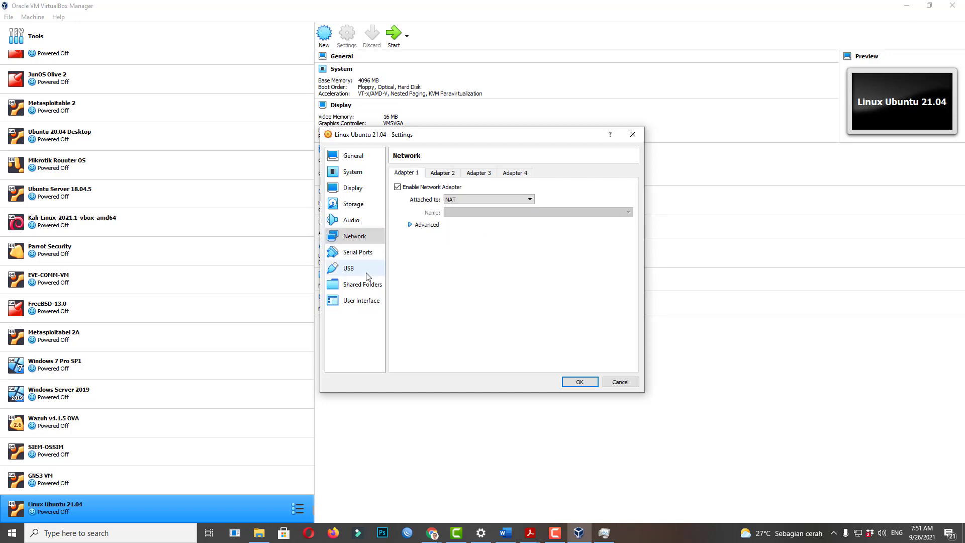
click(579, 383)
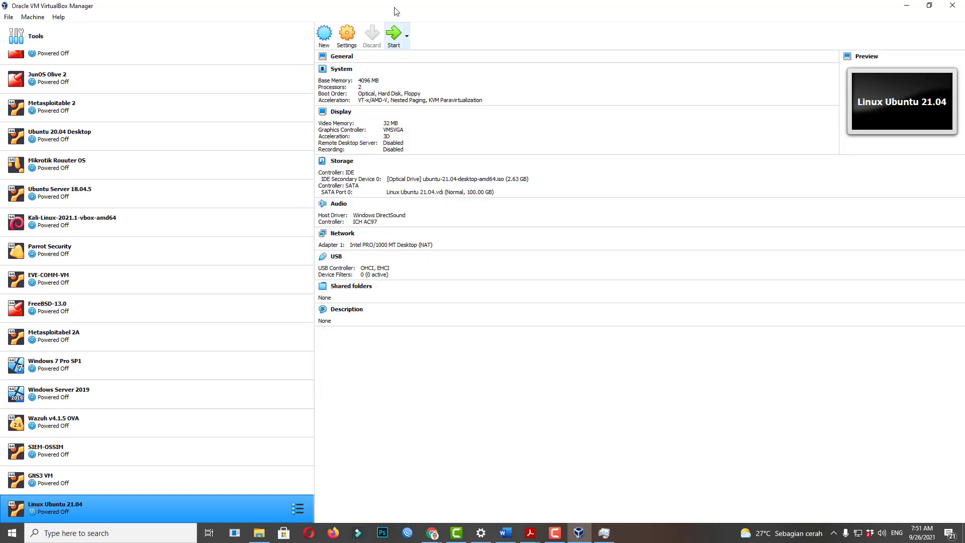
click(393, 35)
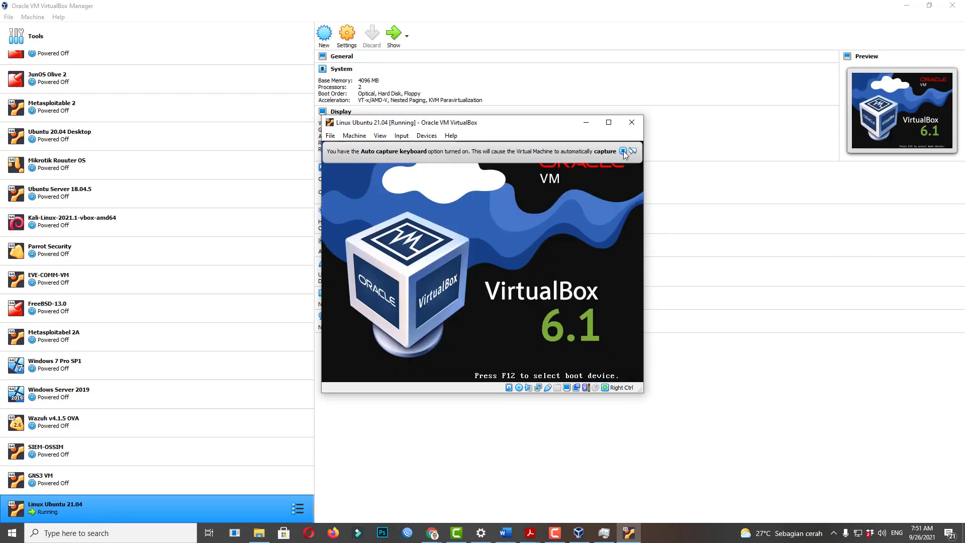
Boot the normal 'Ubuntu' GRUB entry, dismissing the keyboard capture and mouse integration notices.
click(623, 151)
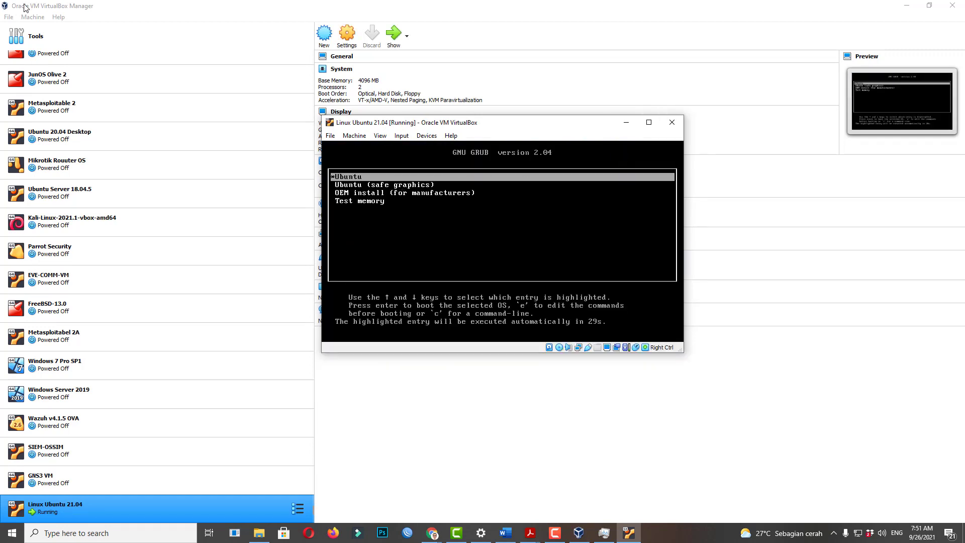
key(Down)
key(Up)
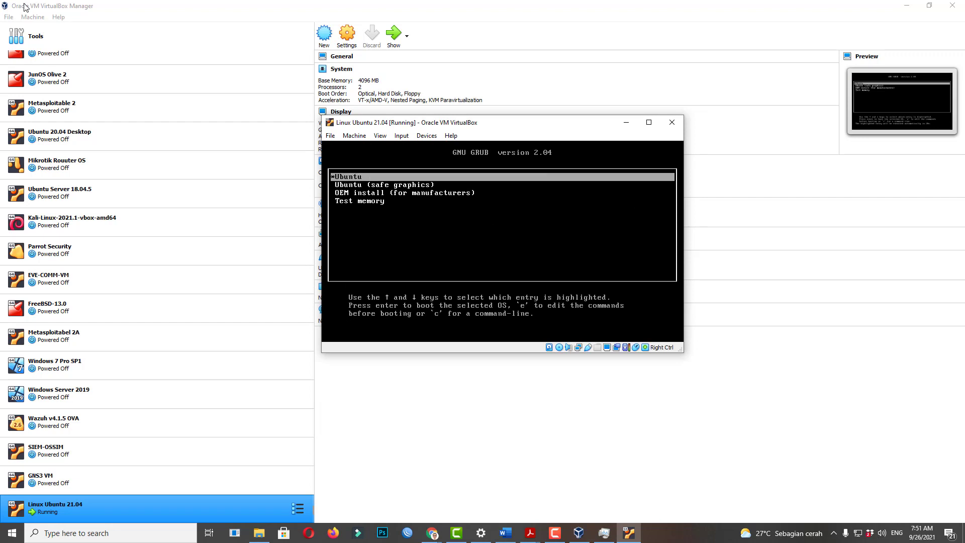
key(Return)
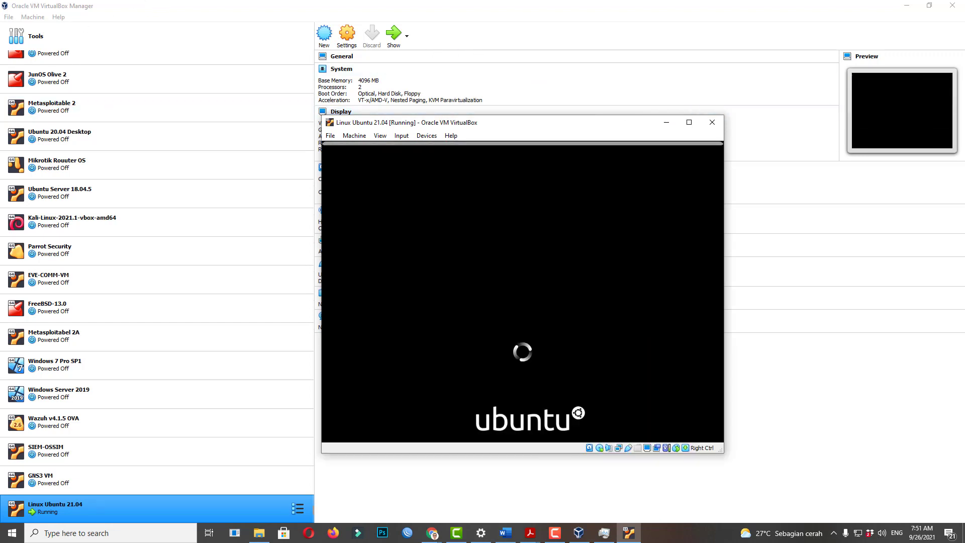
drag(492, 125, 536, 52)
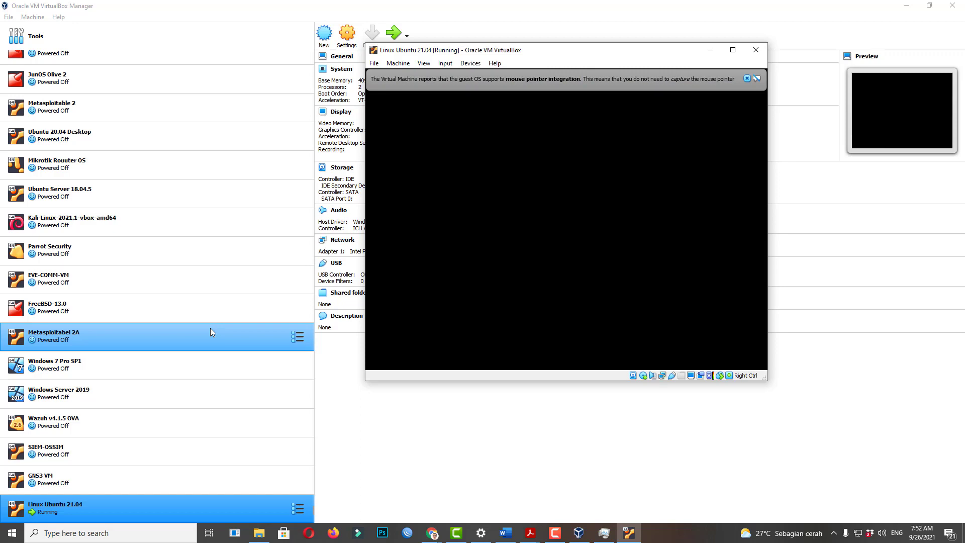
click(747, 79)
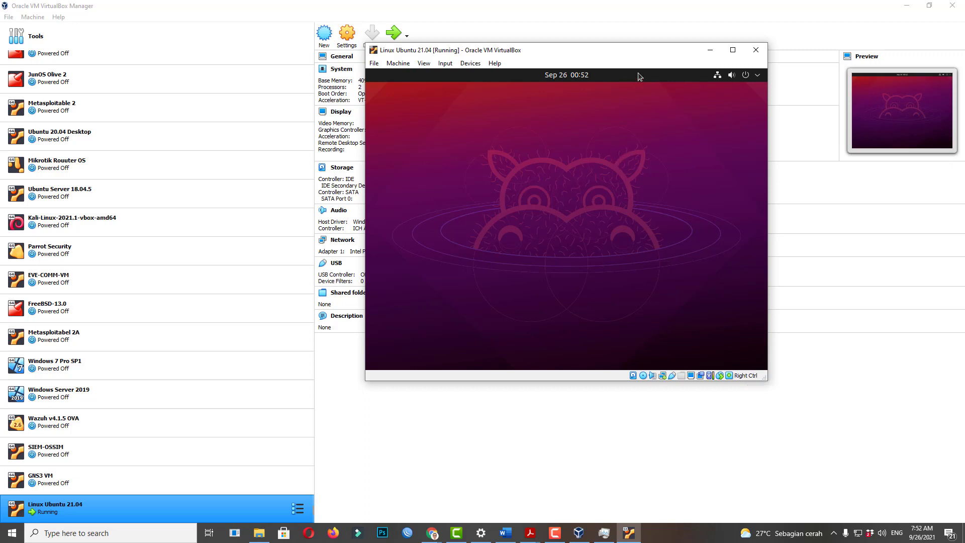
Reposition and enlarge the VM window until the installer's Try/Install Ubuntu Welcome screen appears.
drag(640, 54, 583, 72)
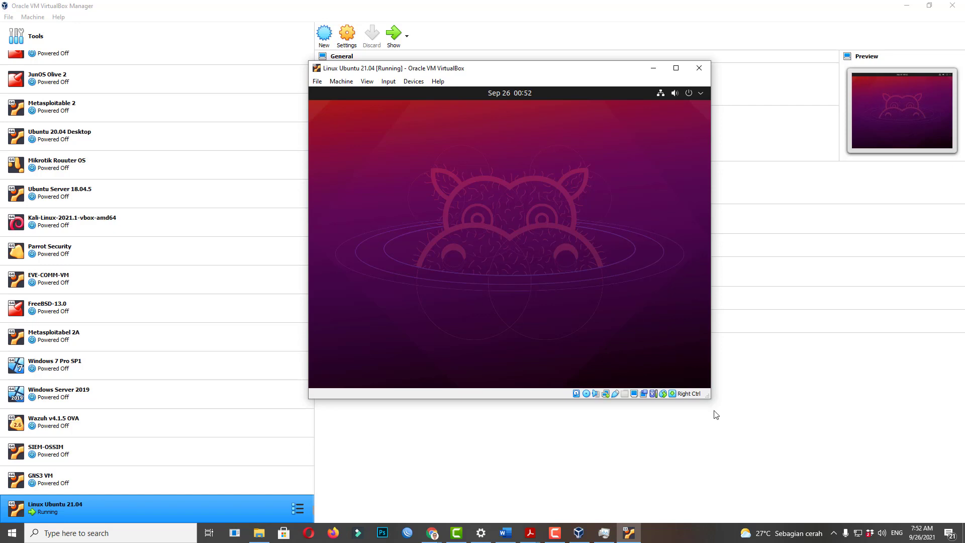
drag(707, 398, 837, 471)
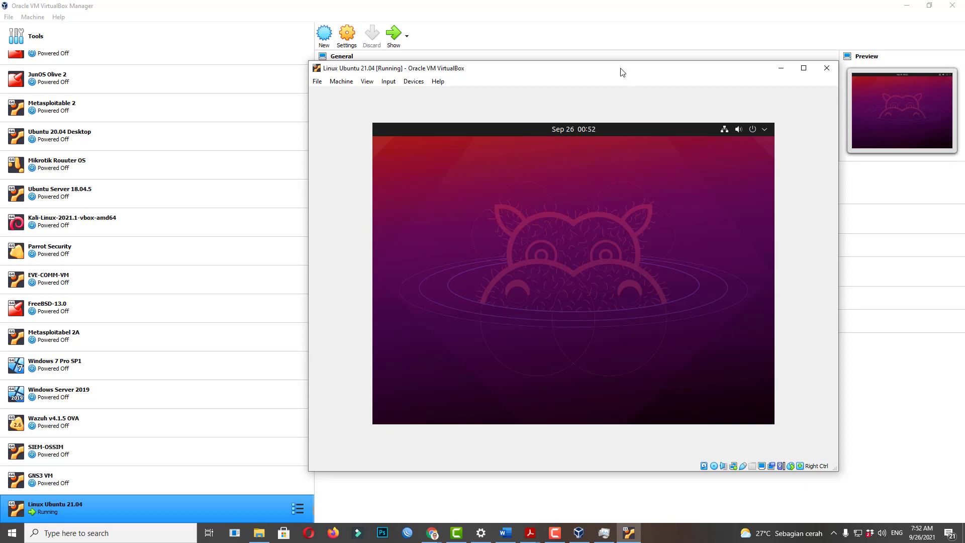
drag(620, 72, 597, 41)
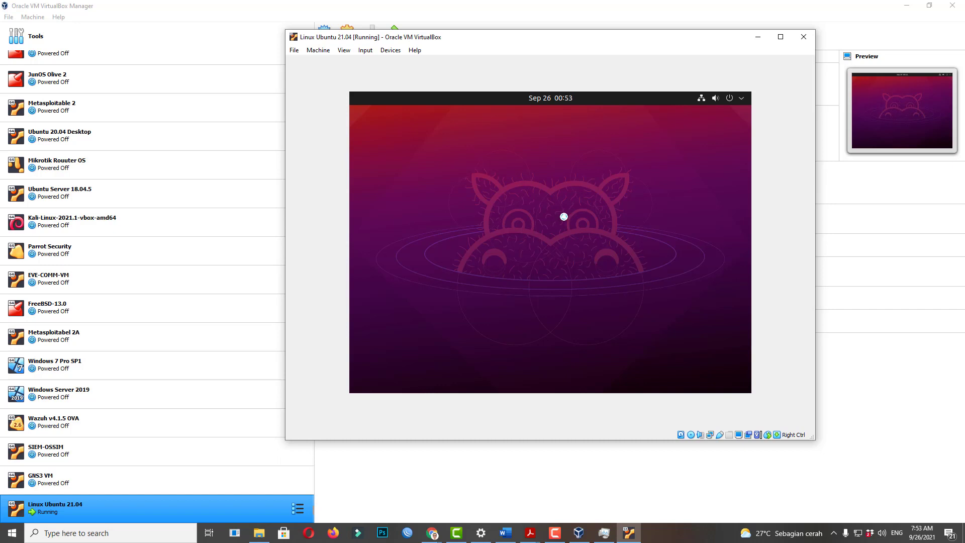
mouse_move(557, 535)
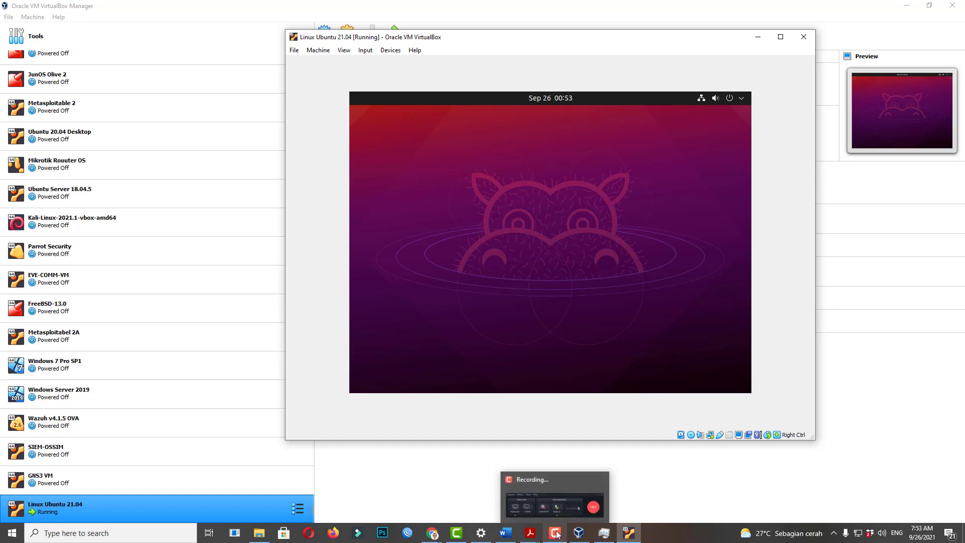
click(566, 493)
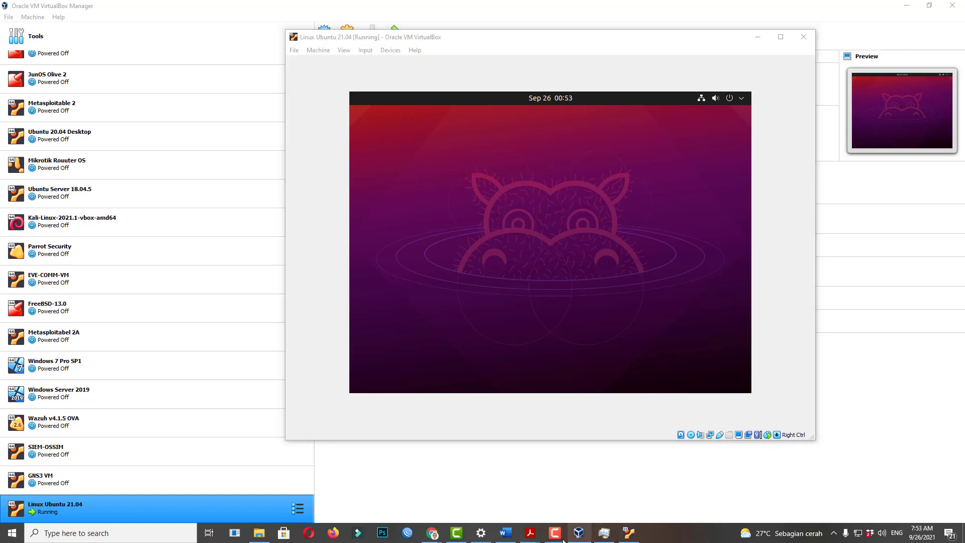
drag(566, 292, 815, 432)
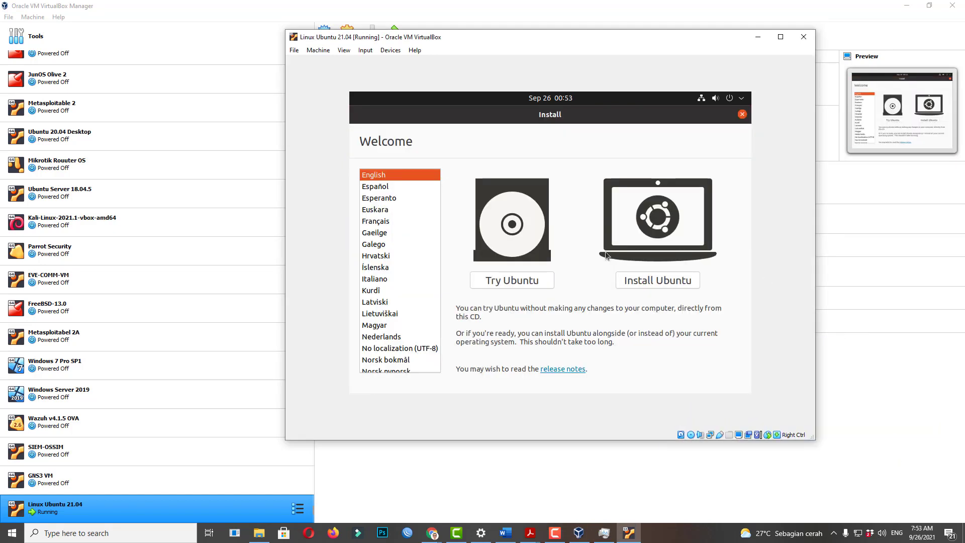
Keep English on the Welcome screen and choose Install Ubuntu.
click(553, 536)
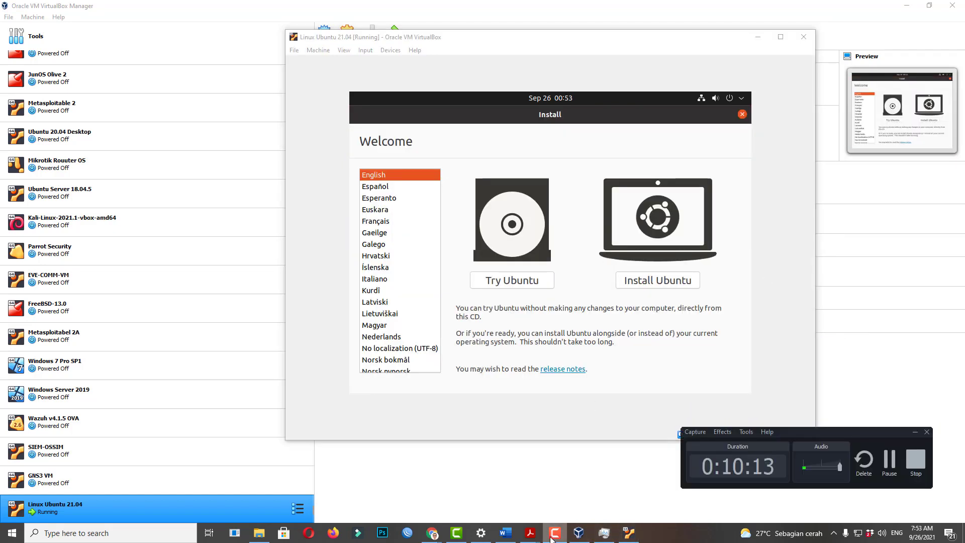
click(552, 536)
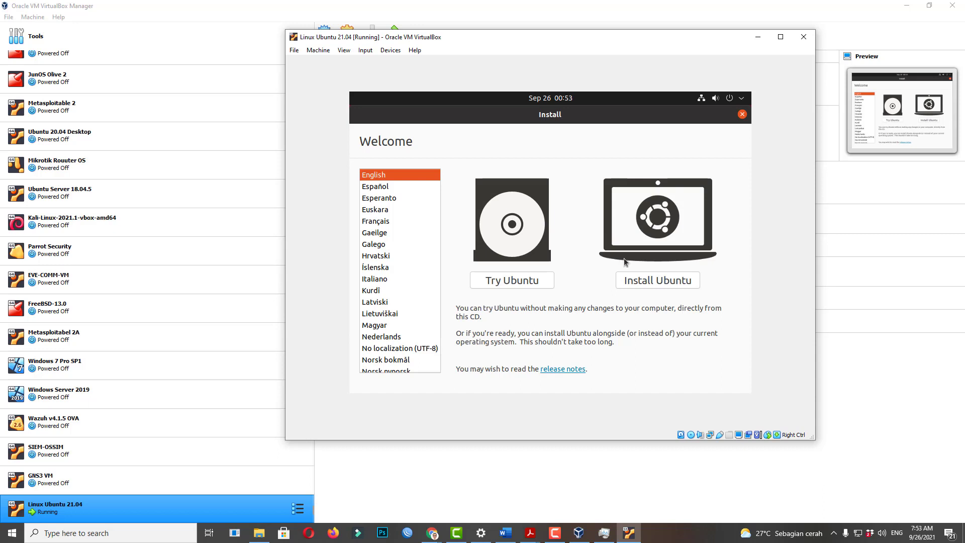
click(671, 278)
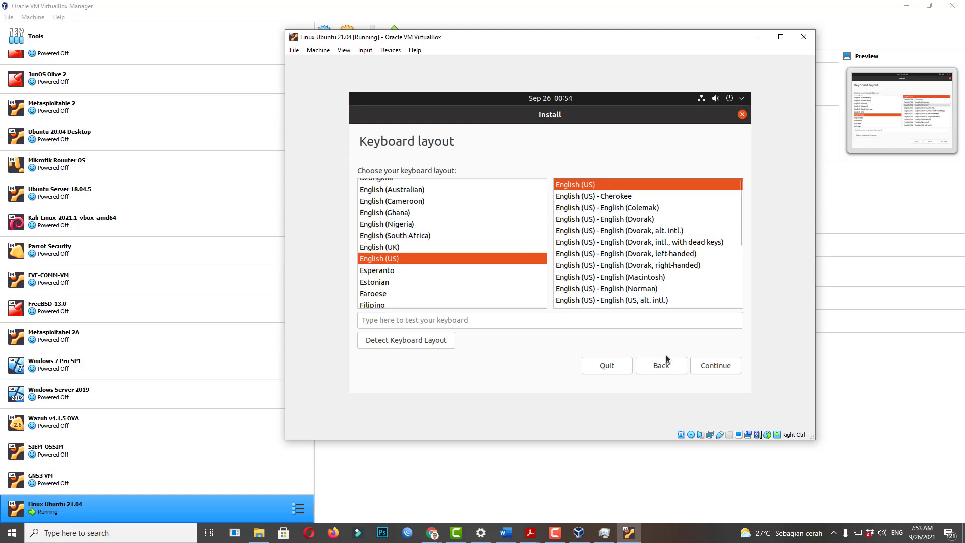
Accept English (US) as the keyboard layout and continue.
click(707, 367)
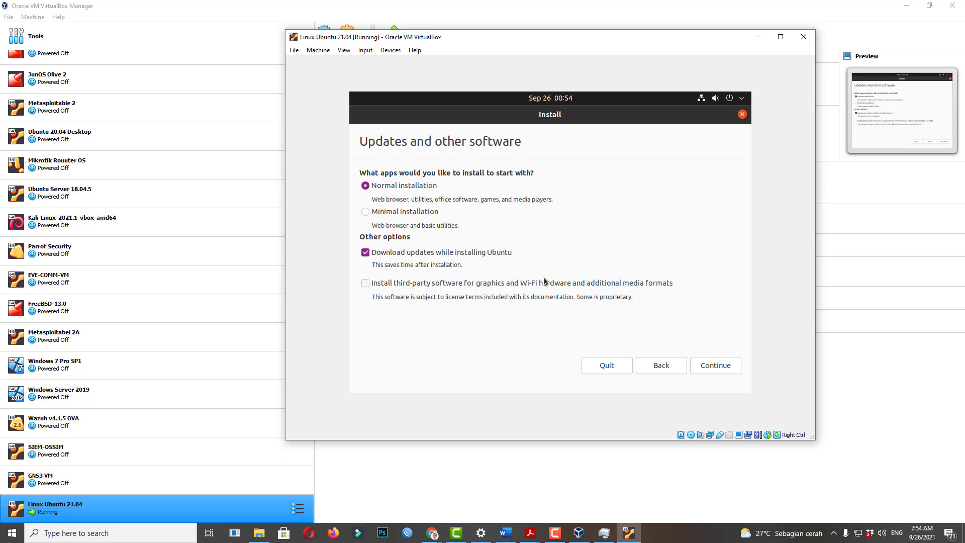
Keep Normal installation with updates downloaded during installation, third-party software unchecked, and continue.
click(714, 367)
click(559, 532)
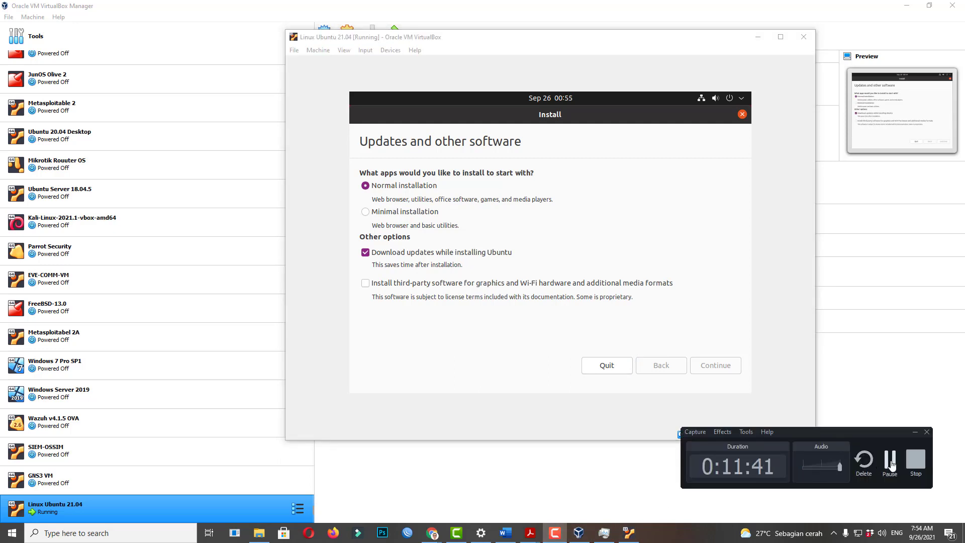
click(890, 460)
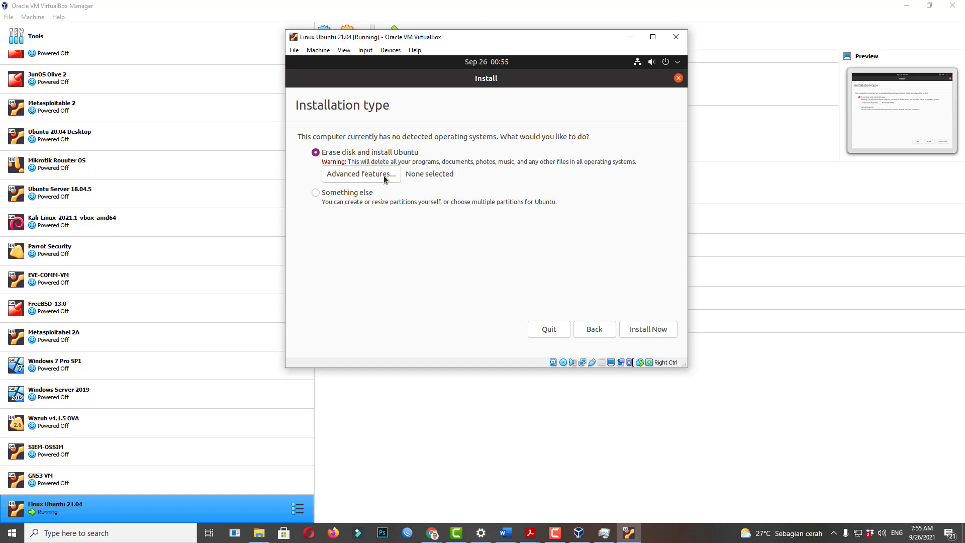
Select Erase disk and install Ubuntu with advanced features set to None, then Install Now.
click(350, 193)
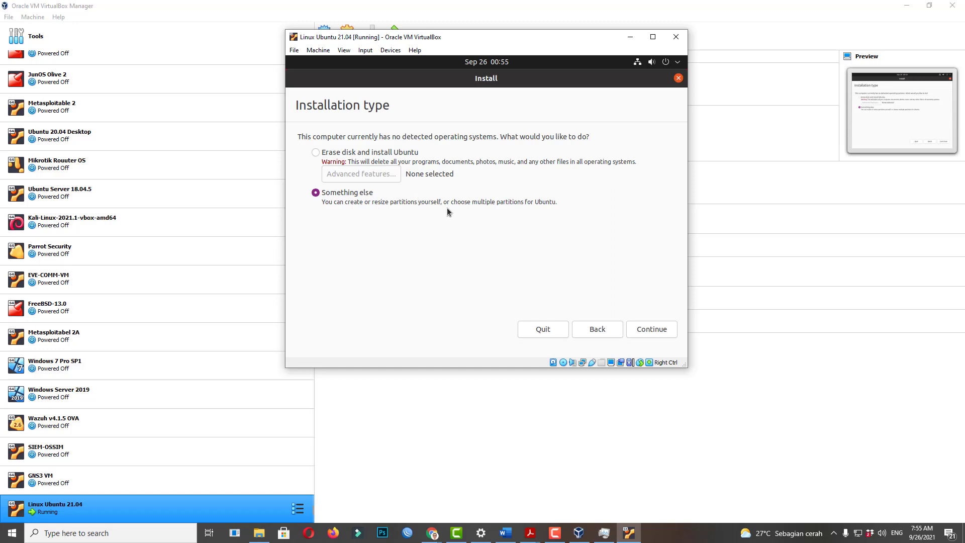
click(315, 152)
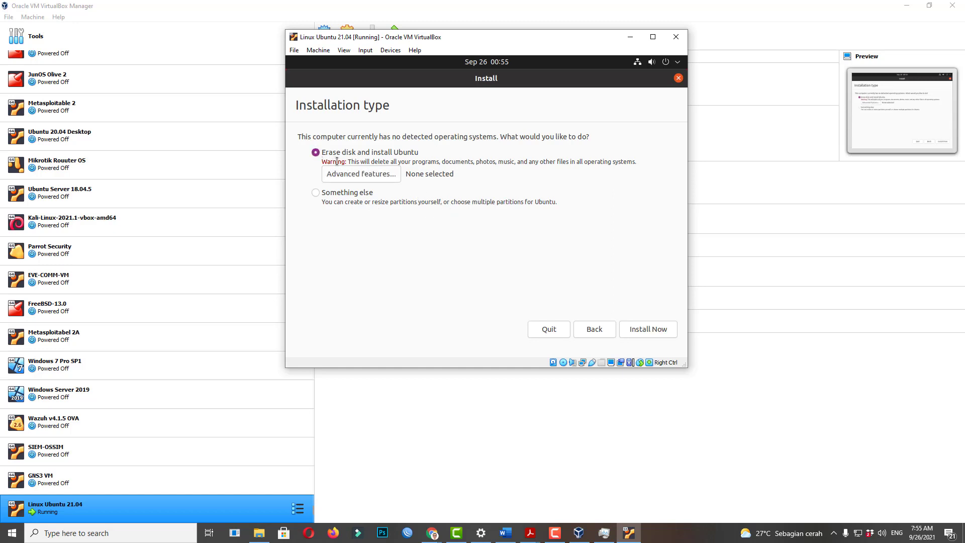
click(359, 177)
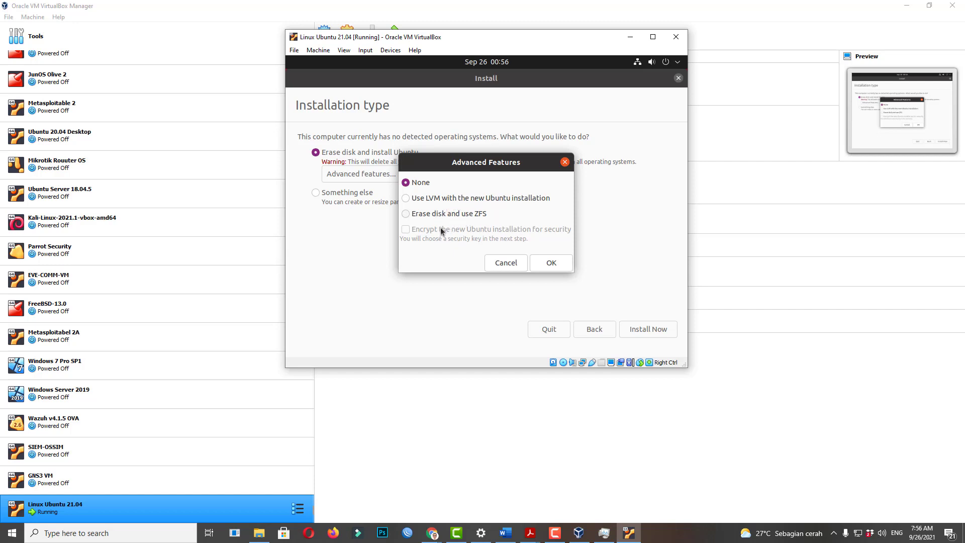
click(511, 264)
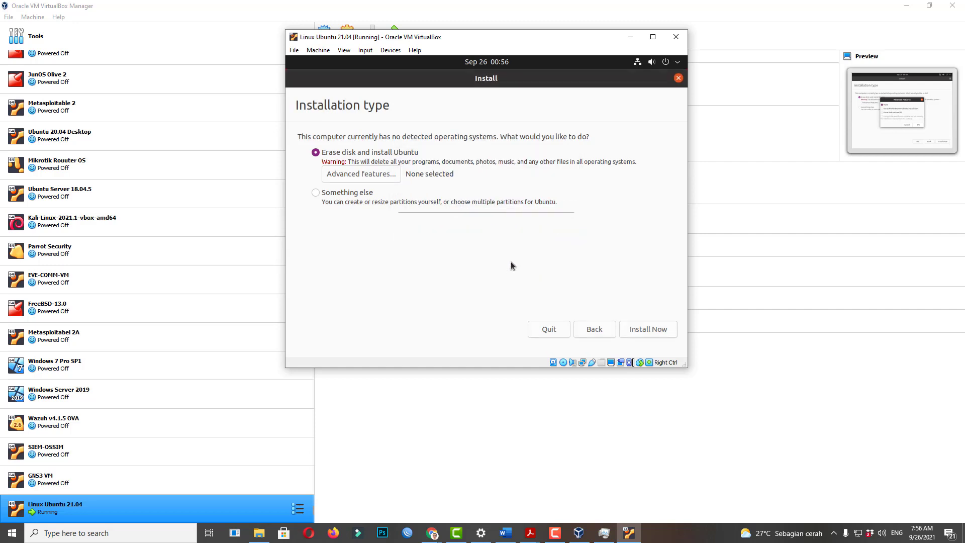
click(639, 330)
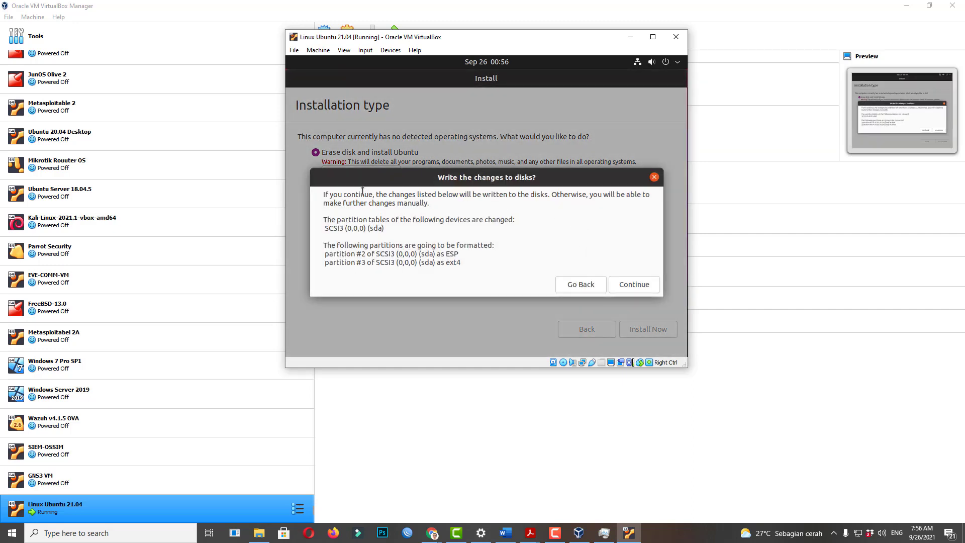
Review the sda partitions to be formatted as ESP and ext4, then confirm writing the changes.
mouse_move(324, 195)
mouse_down()
mouse_move(474, 241)
mouse_move(474, 273)
mouse_move(302, 200)
mouse_move(308, 188)
mouse_up()
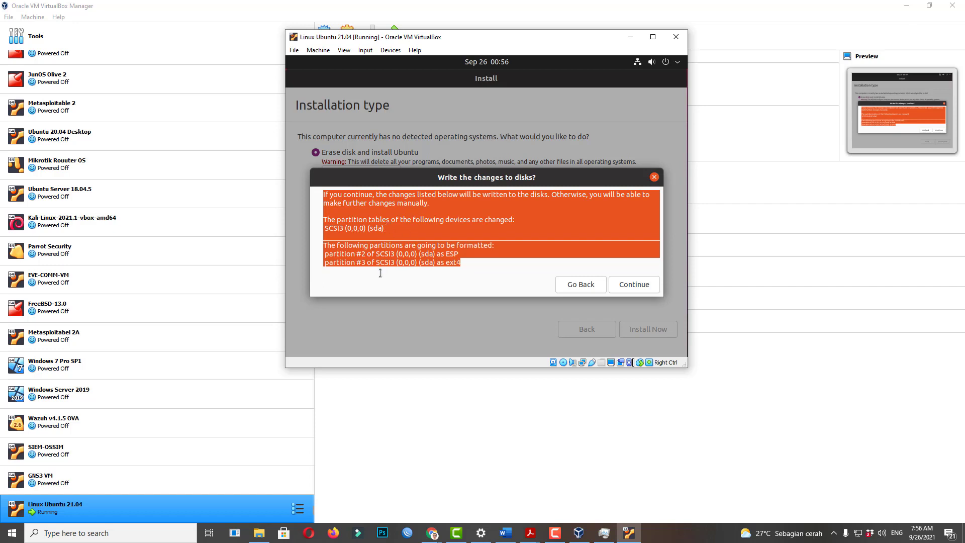
click(447, 263)
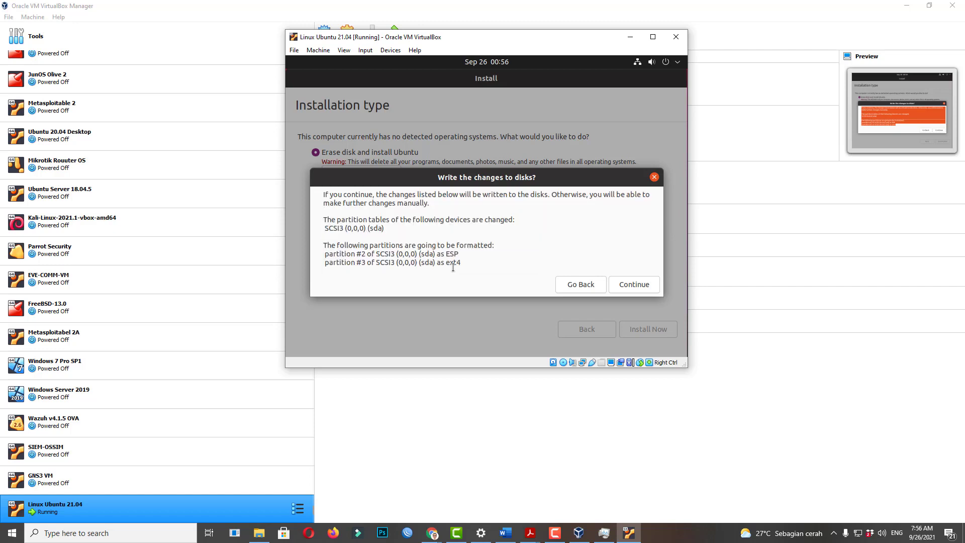
drag(472, 262, 312, 247)
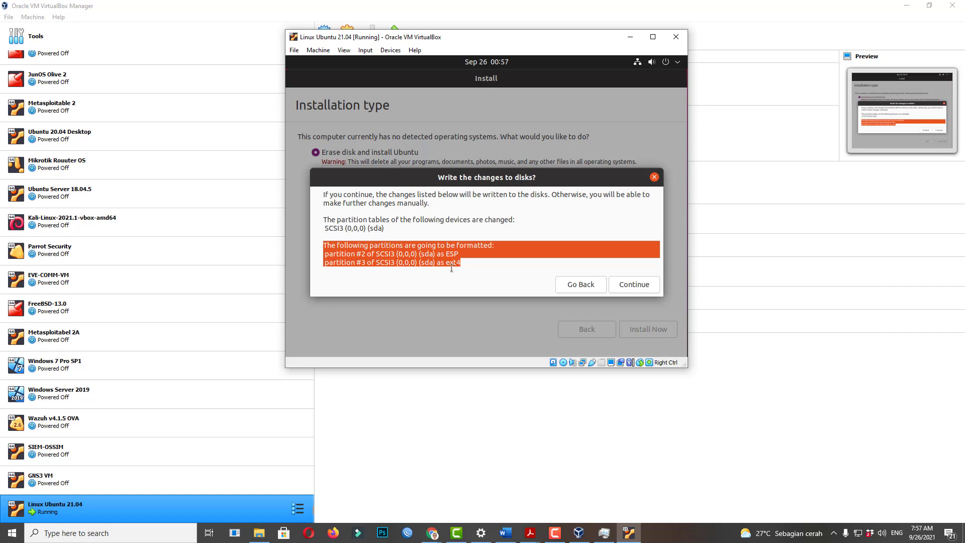
drag(451, 262, 458, 264)
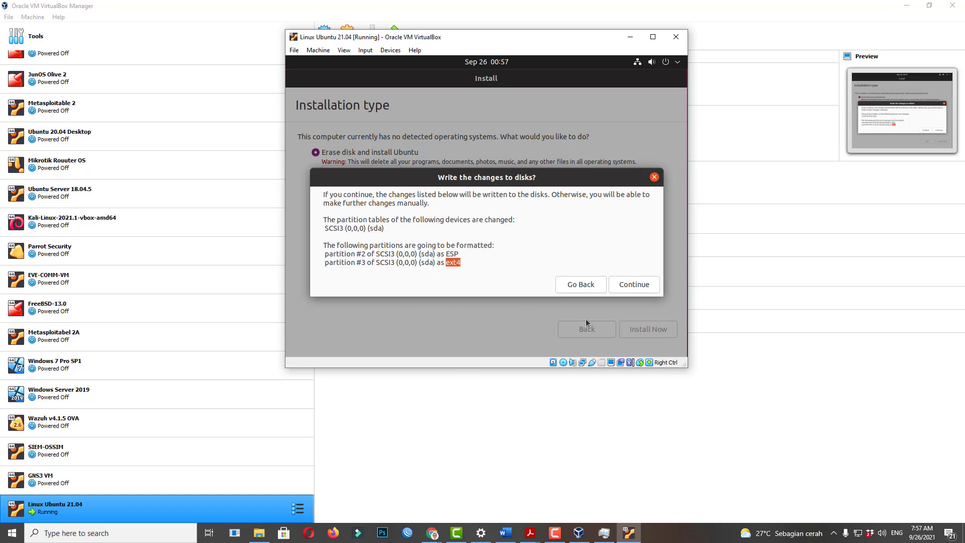
click(458, 224)
drag(400, 230, 380, 230)
click(372, 229)
click(651, 287)
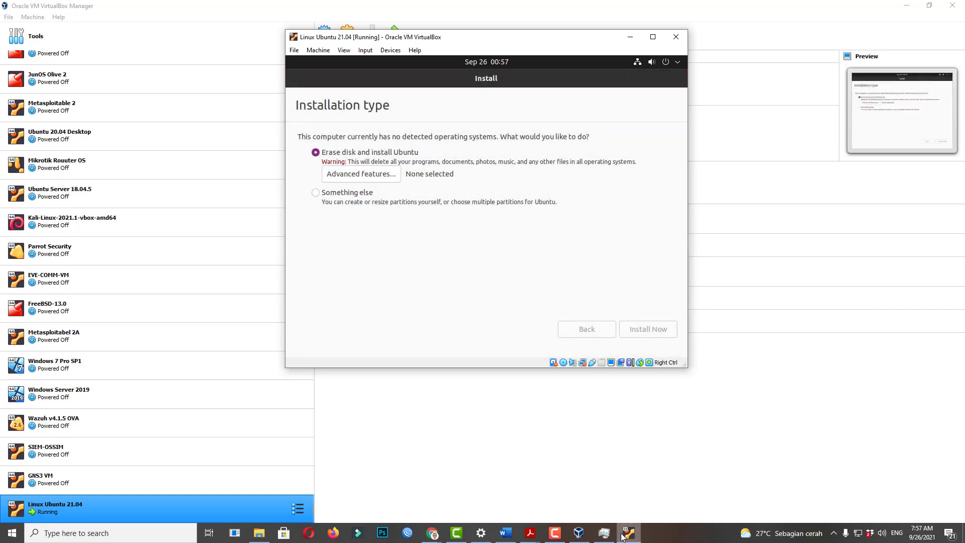
click(555, 533)
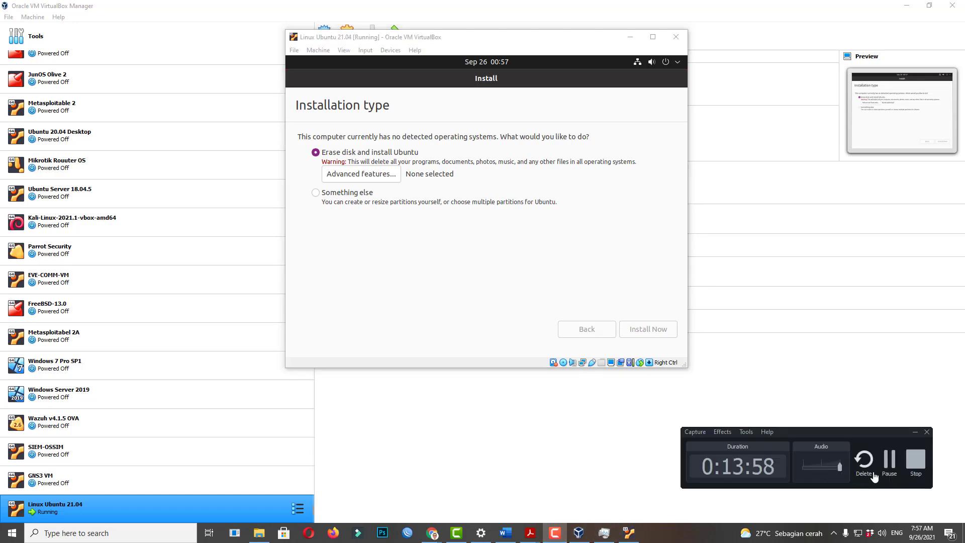
click(890, 465)
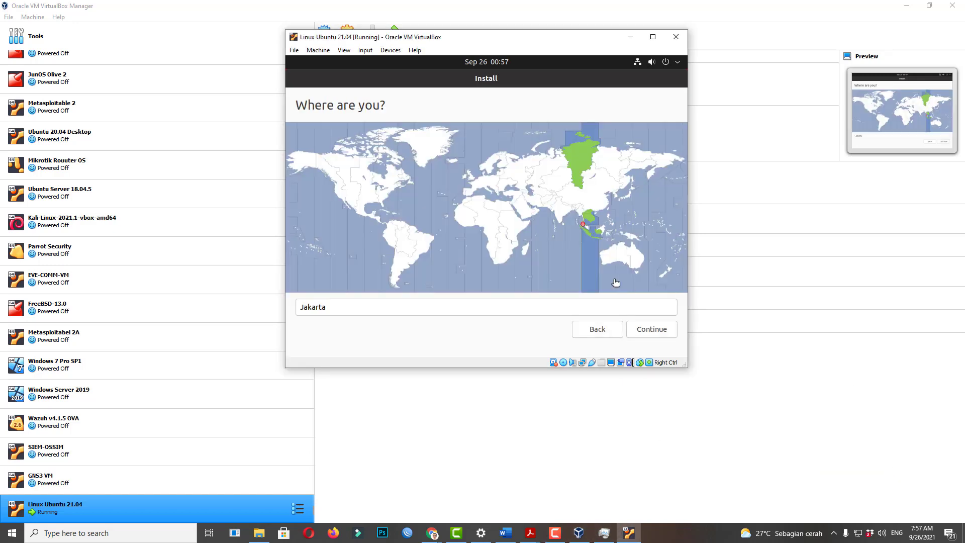
Confirm Jakarta as the location on the Where are you? page.
click(553, 530)
click(553, 530)
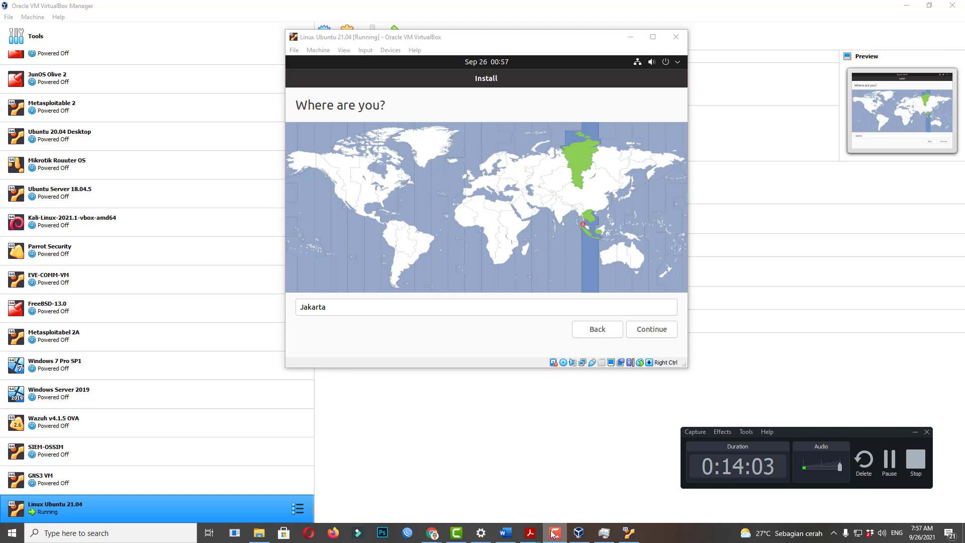
click(552, 531)
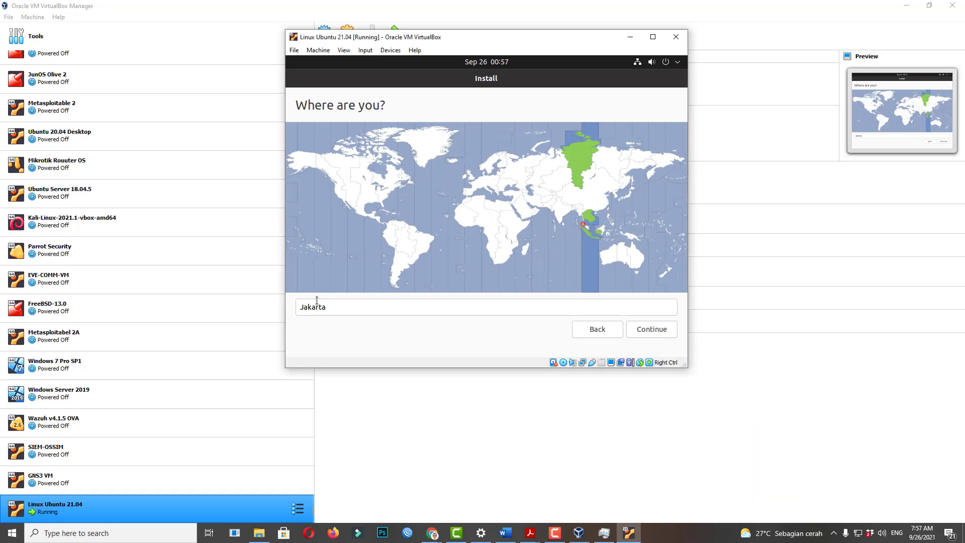
click(638, 64)
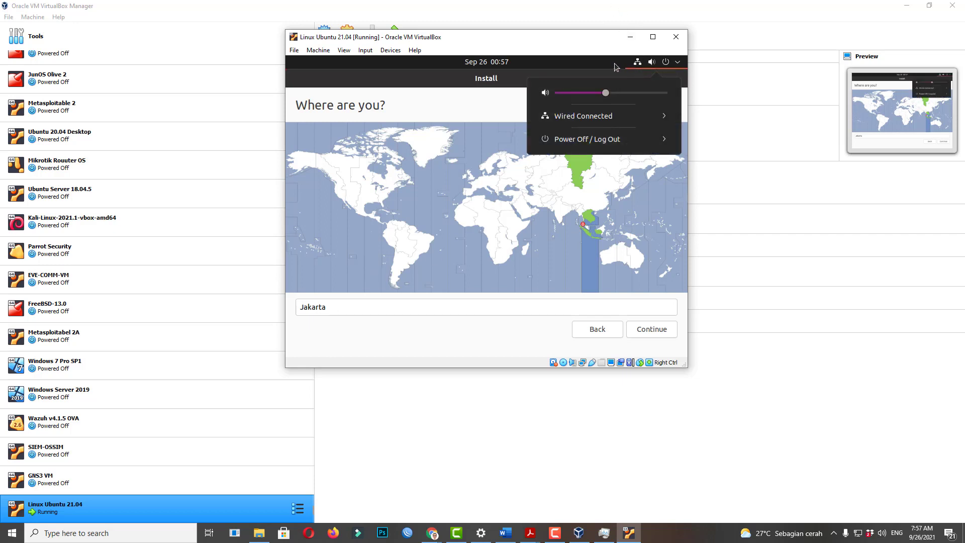
click(614, 62)
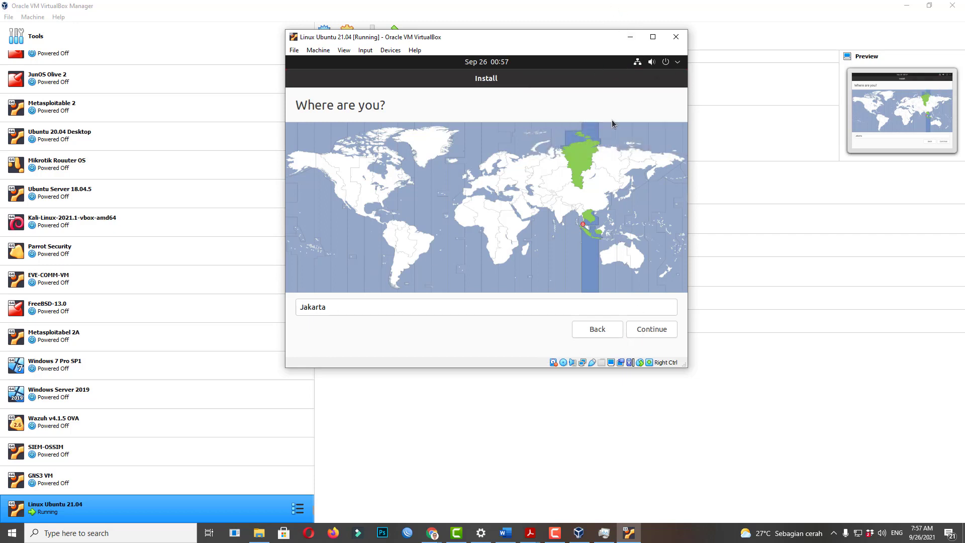
click(647, 329)
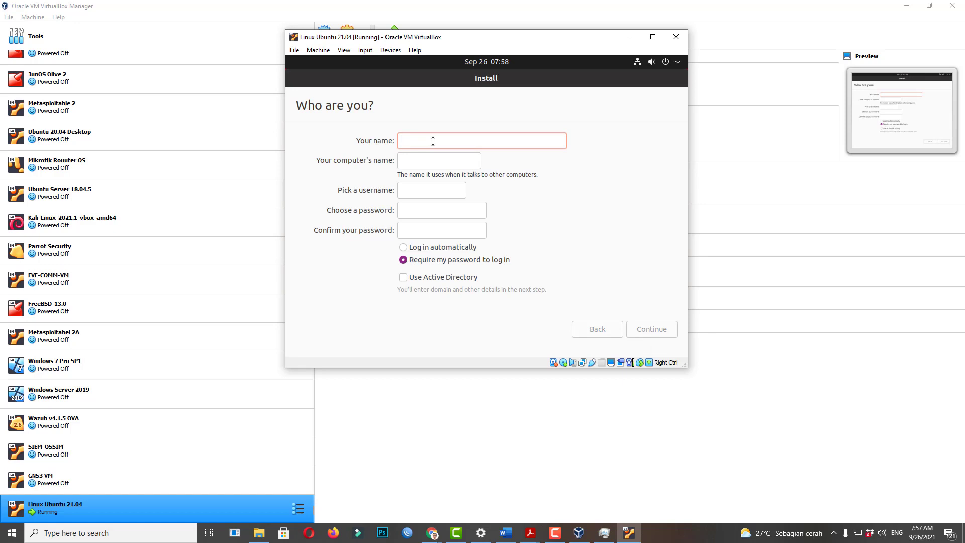
Enter the user's name in the account form and open Notepad on the Windows host.
text(Doni)
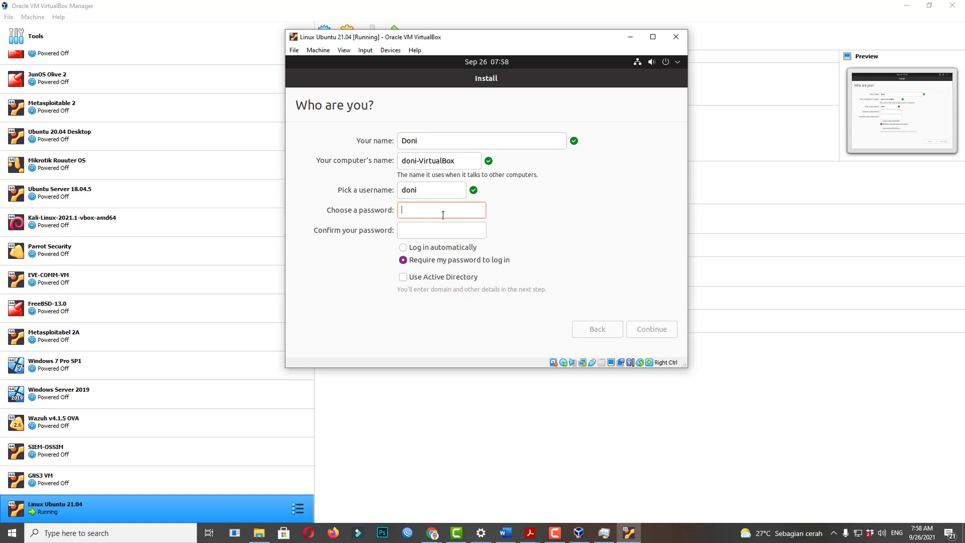
click(155, 533)
text(notepad)
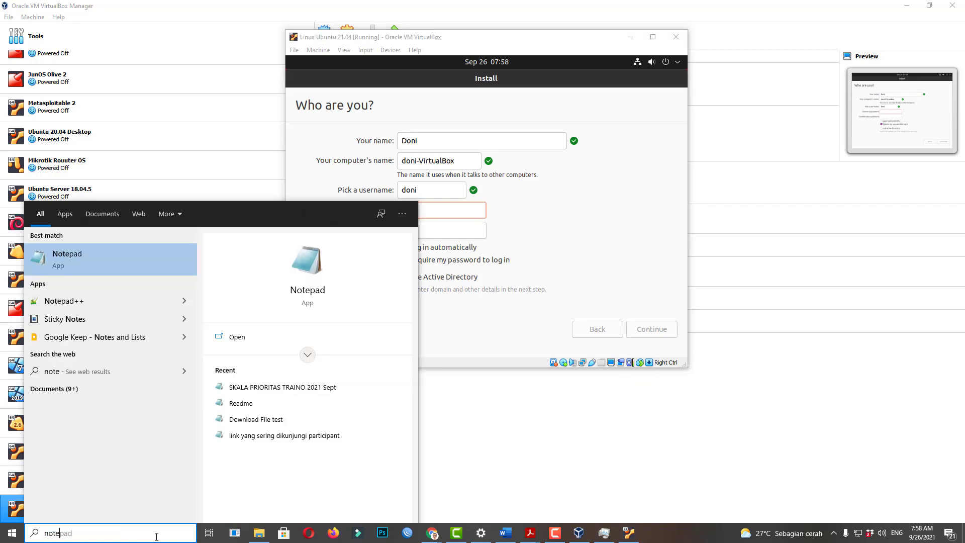
key(Return)
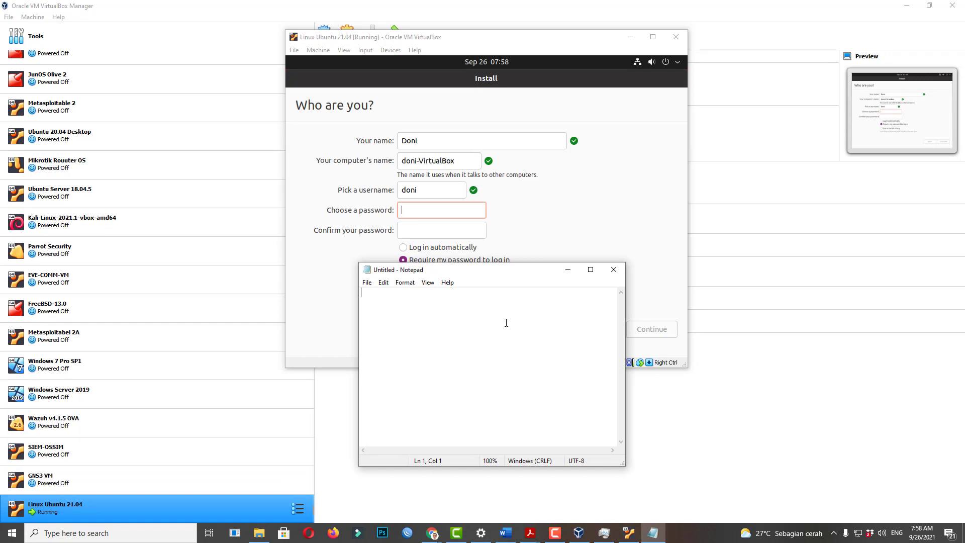
text(P)
Enter and confirm the account password, keeping the auto-filled computer name and username.
click(434, 207)
text(P@ssw0rd)
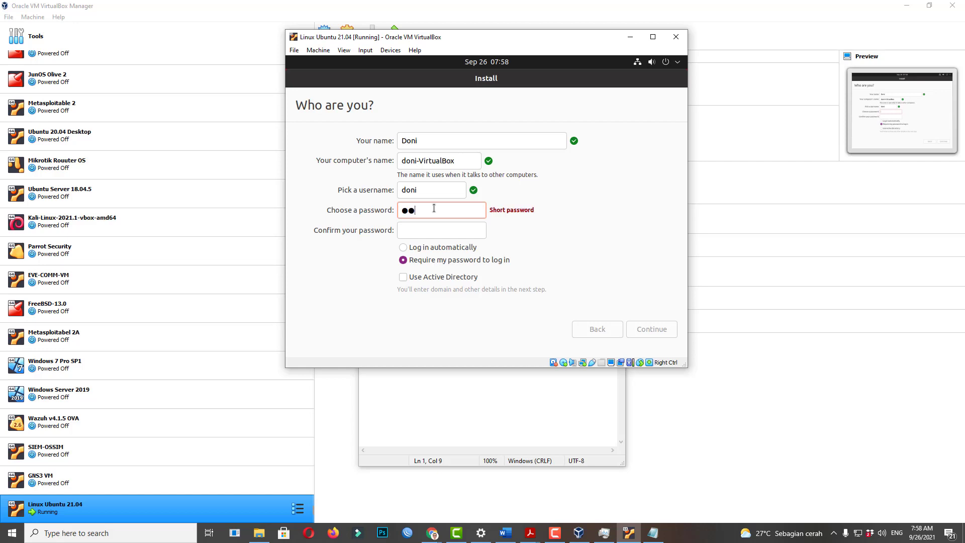
key(Tab)
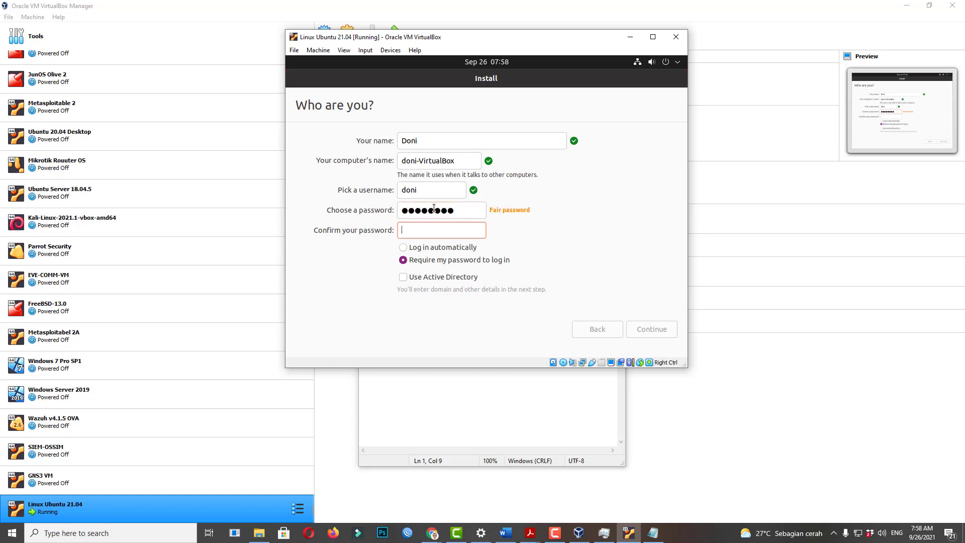
text(P@ssw0rd)
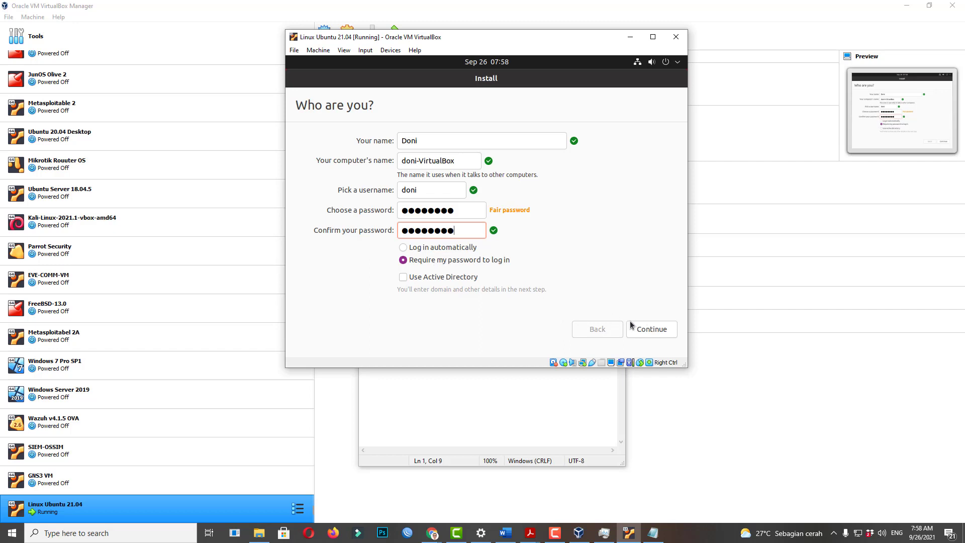
click(648, 331)
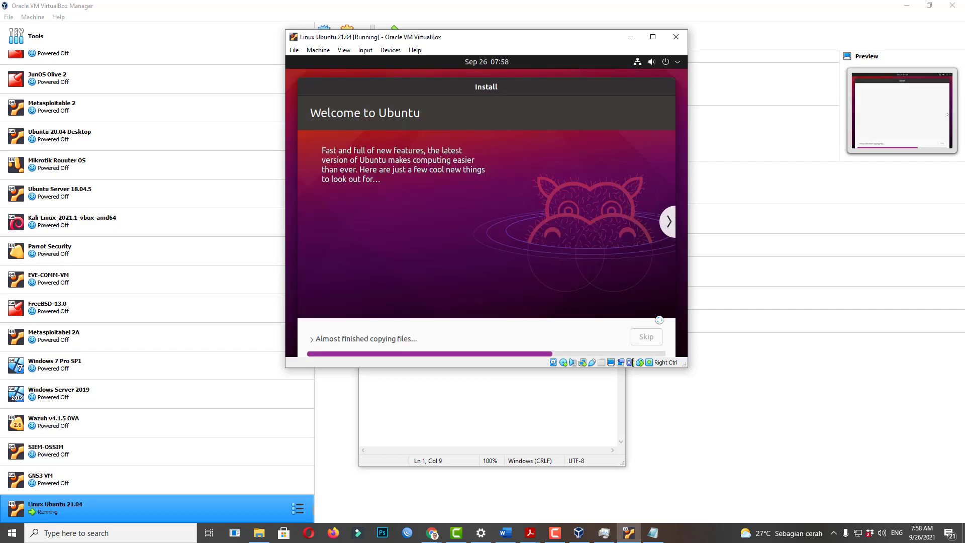
Enlarge the VM window and expand the installation log while files finish copying.
drag(685, 364, 729, 446)
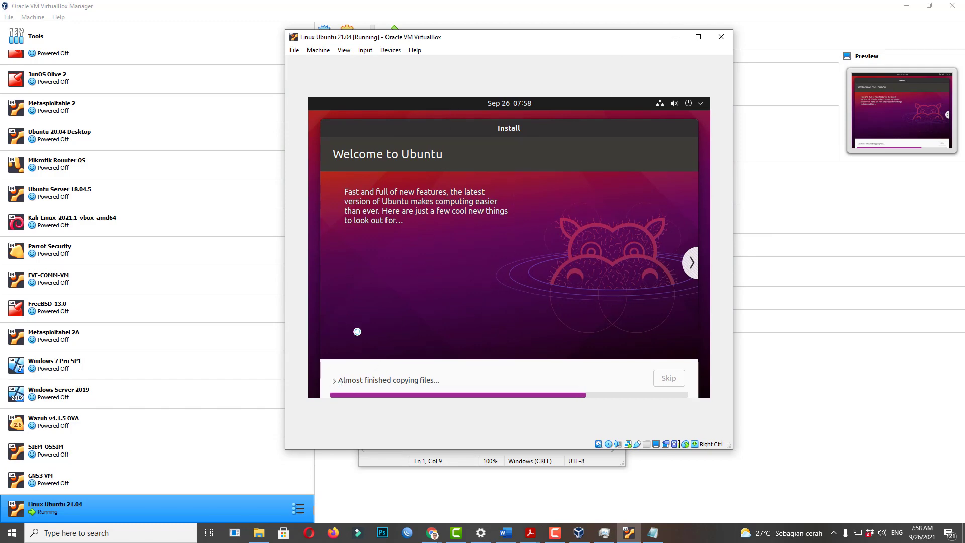
click(348, 379)
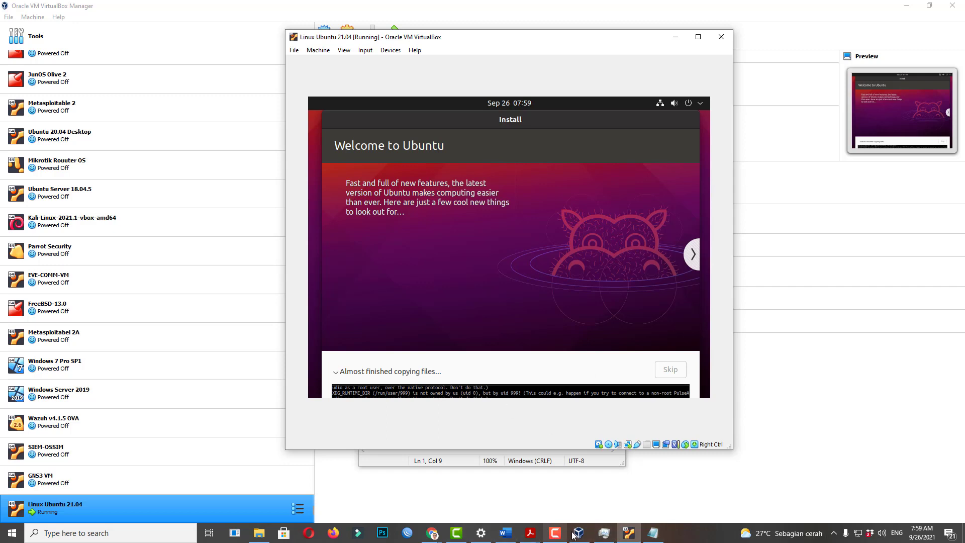
click(553, 534)
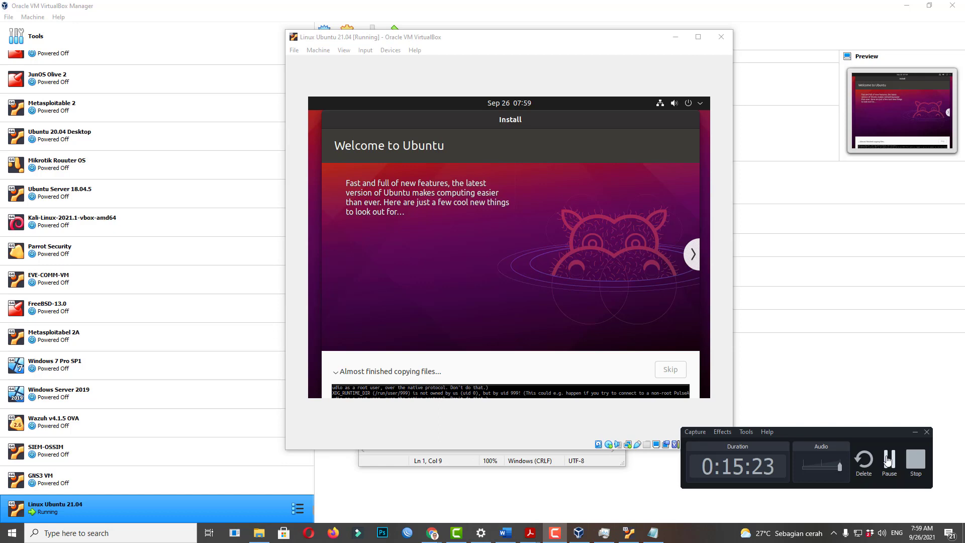
click(889, 460)
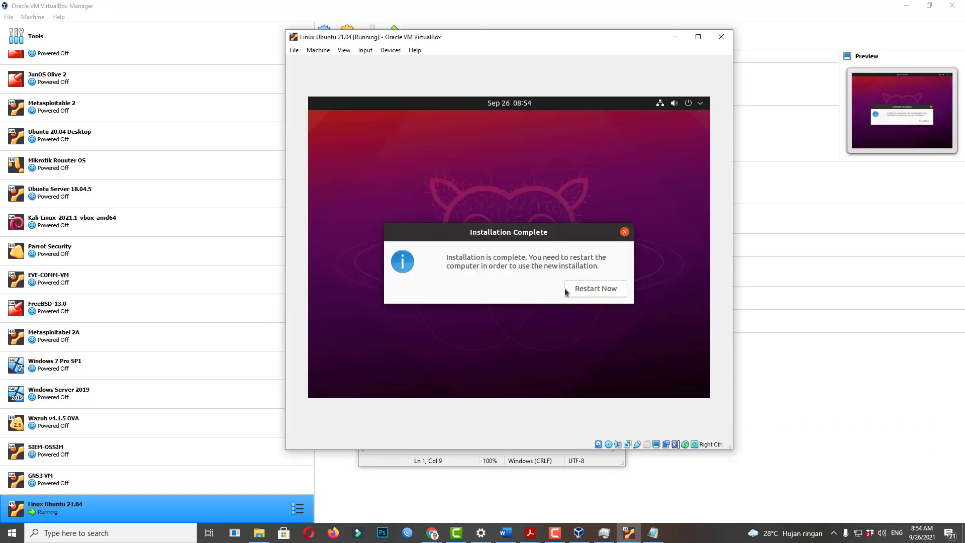
Restart into the new Ubuntu install, confirming medium removal, and maximize the VM window.
click(603, 290)
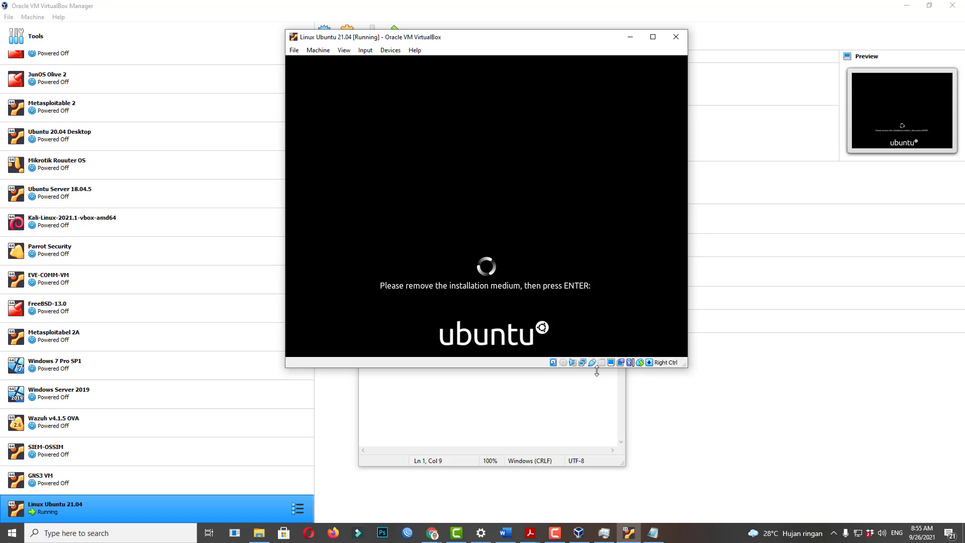
click(563, 363)
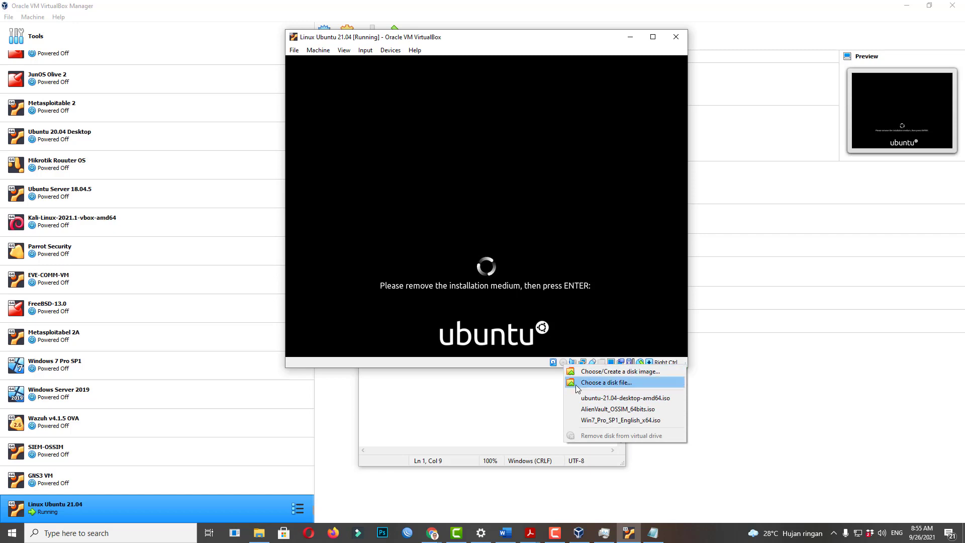
click(536, 360)
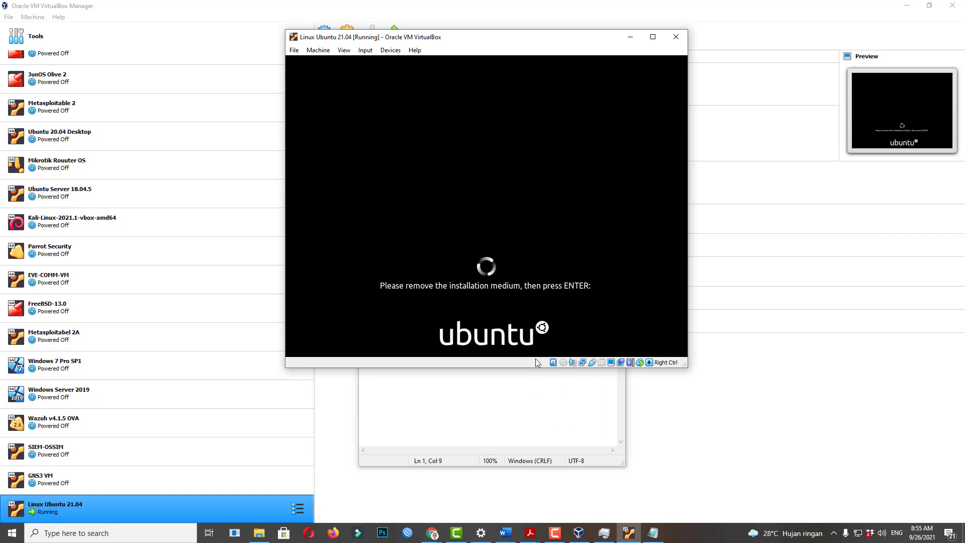
key(Return)
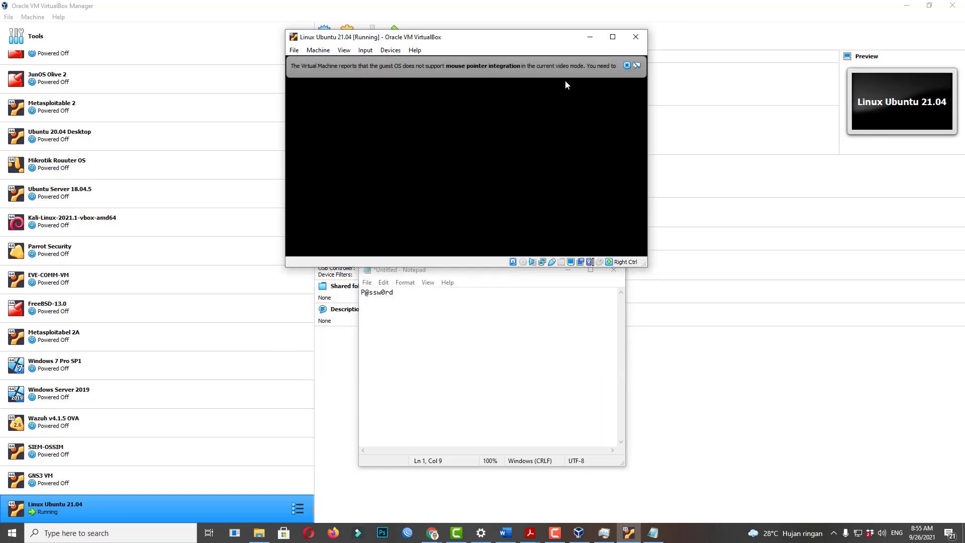
click(577, 39)
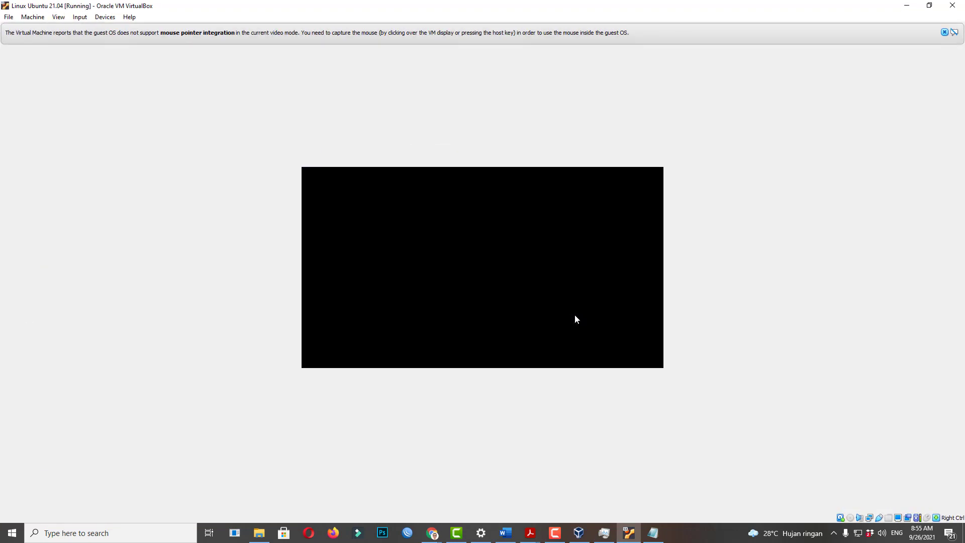
Dismiss both mouse-integration notices and log in as the user with the account password.
click(945, 33)
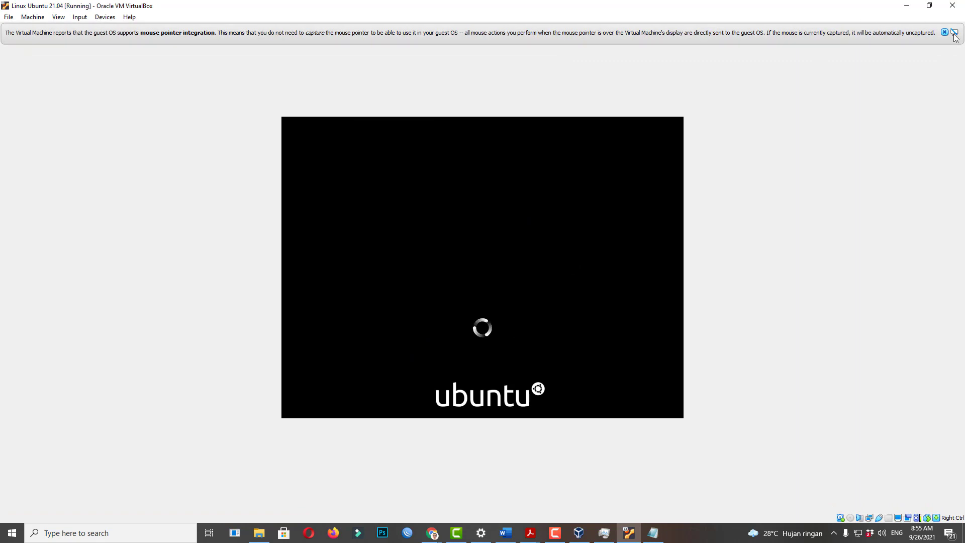
click(945, 33)
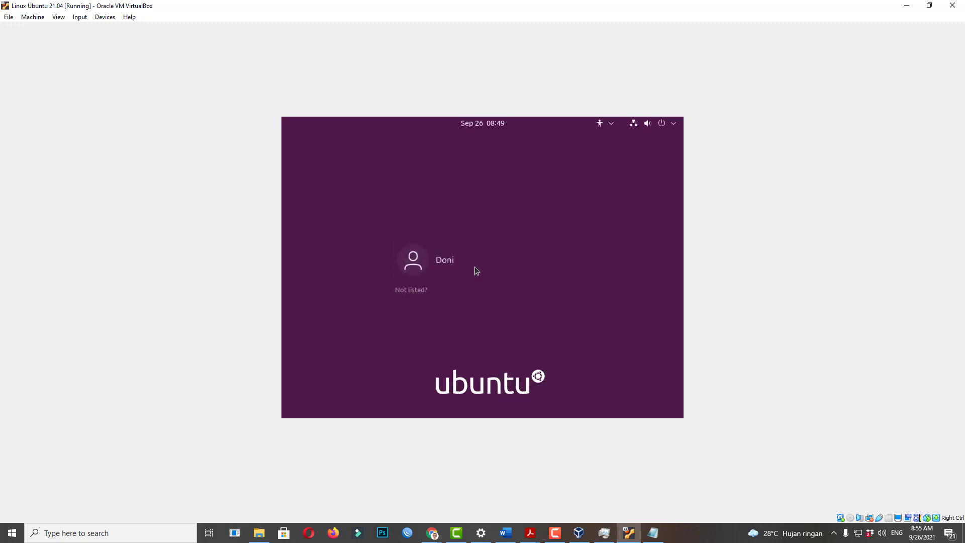
click(476, 271)
text(d)
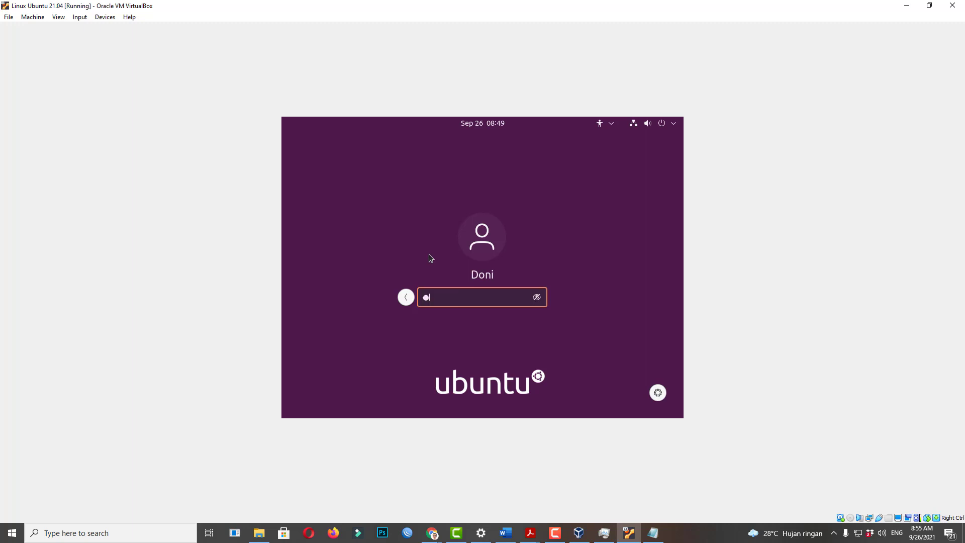
text(•••••••)
key(Return)
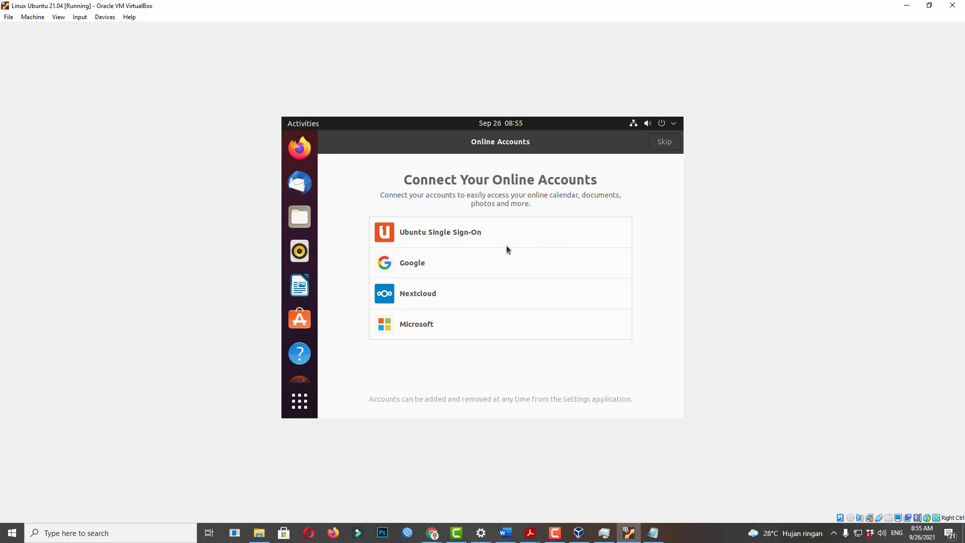
Cancel Ubuntu Single Sign-On and skip connecting online accounts.
click(438, 234)
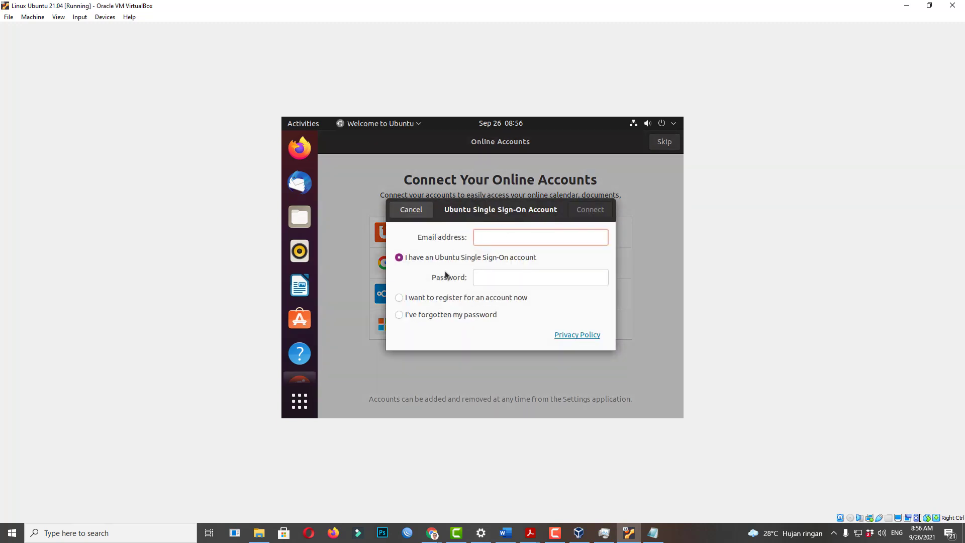
click(411, 210)
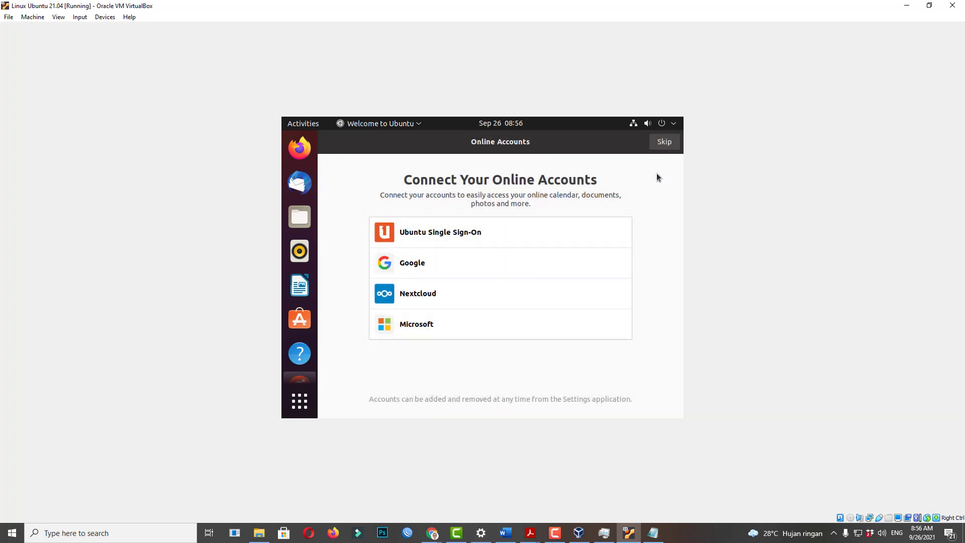
click(660, 142)
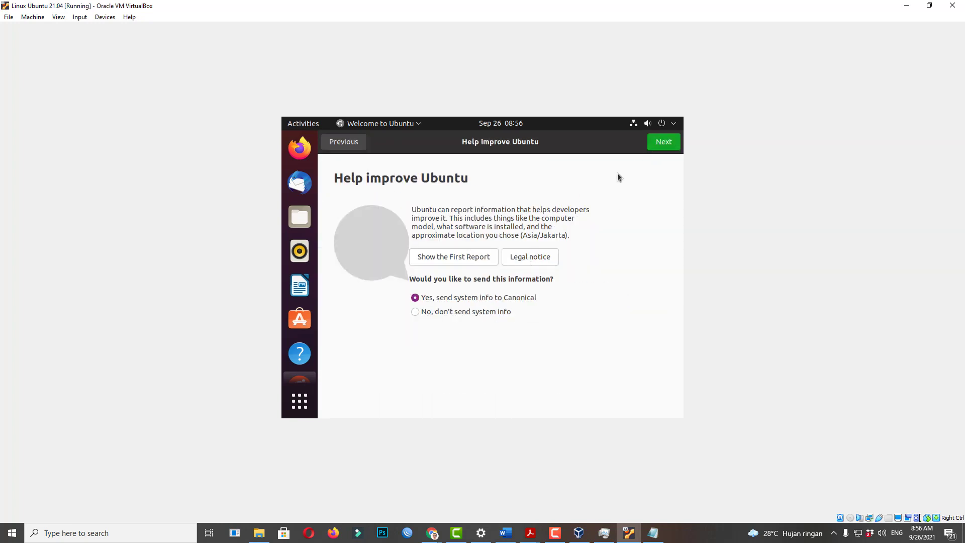
Keep sending system info and turn on Location Services to reach the ready-to-go page.
click(656, 148)
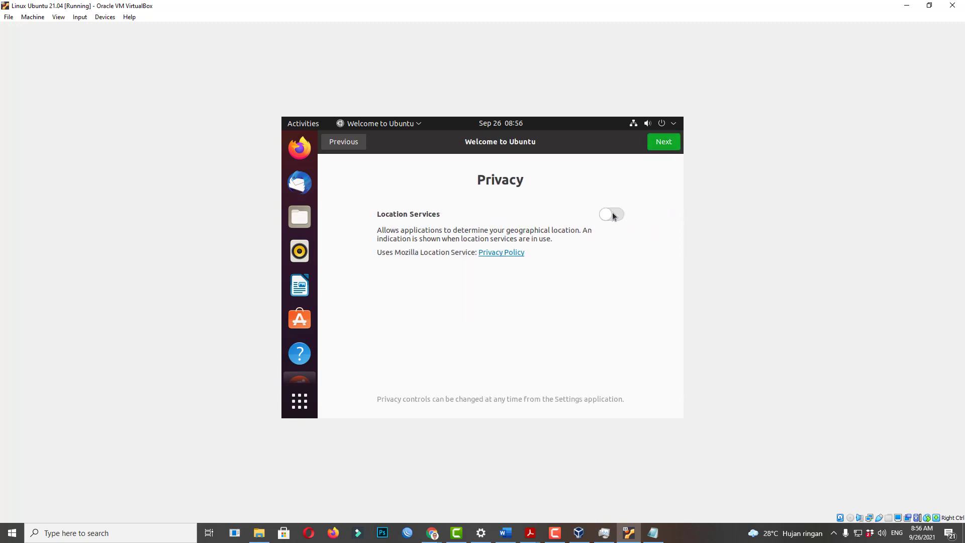
click(614, 216)
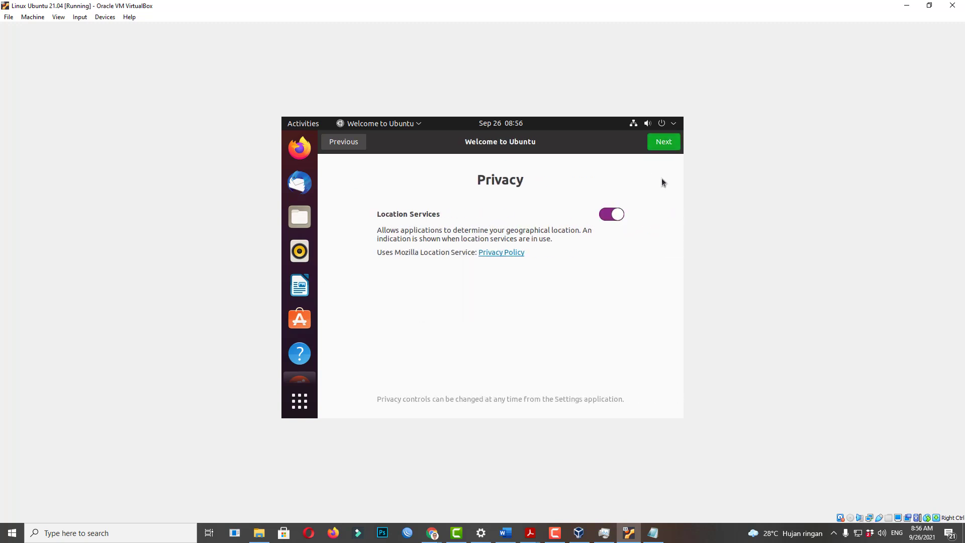
click(664, 144)
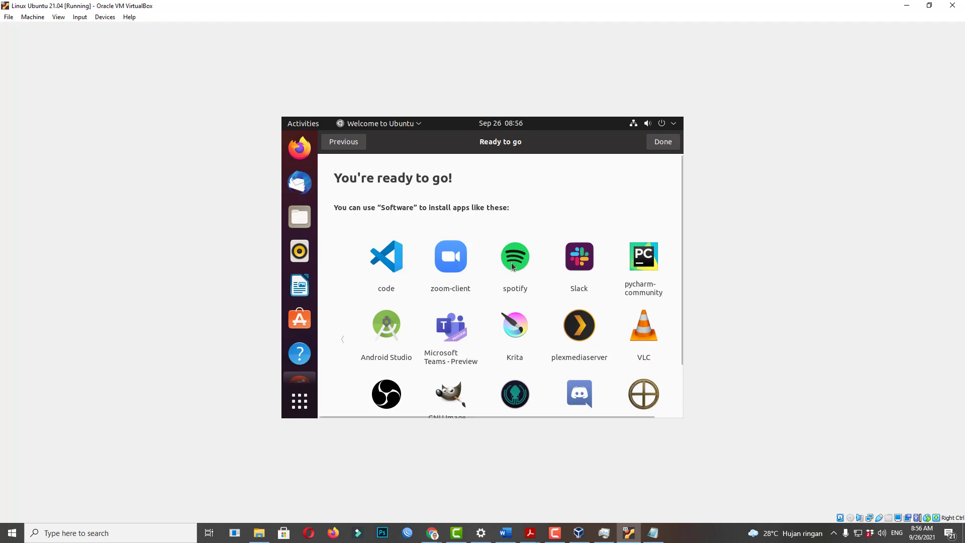
scroll(518, 272, down, 2)
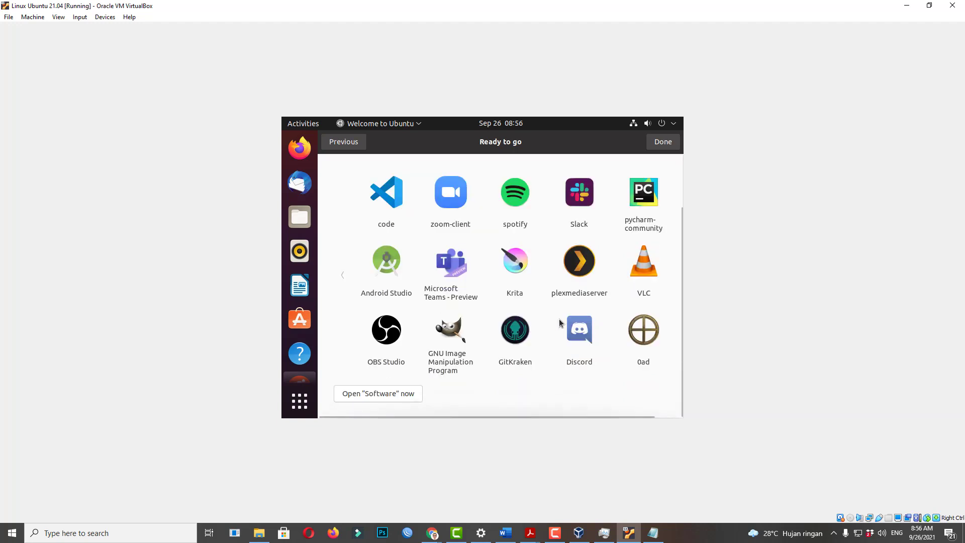
scroll(553, 322, up, 2)
scroll(550, 319, down, 2)
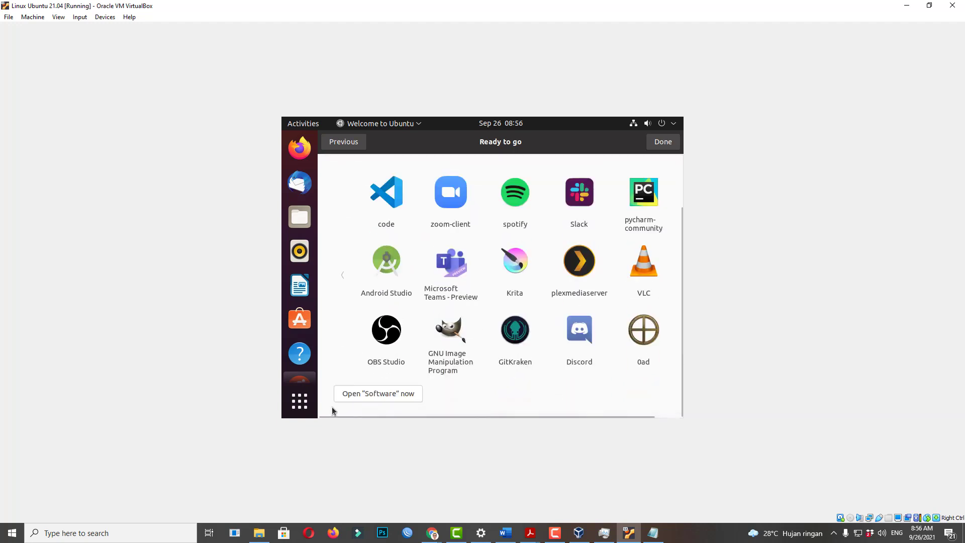
Open Ubuntu Software from the suggestions, minimise it, and close the Welcome to Ubuntu window.
click(381, 396)
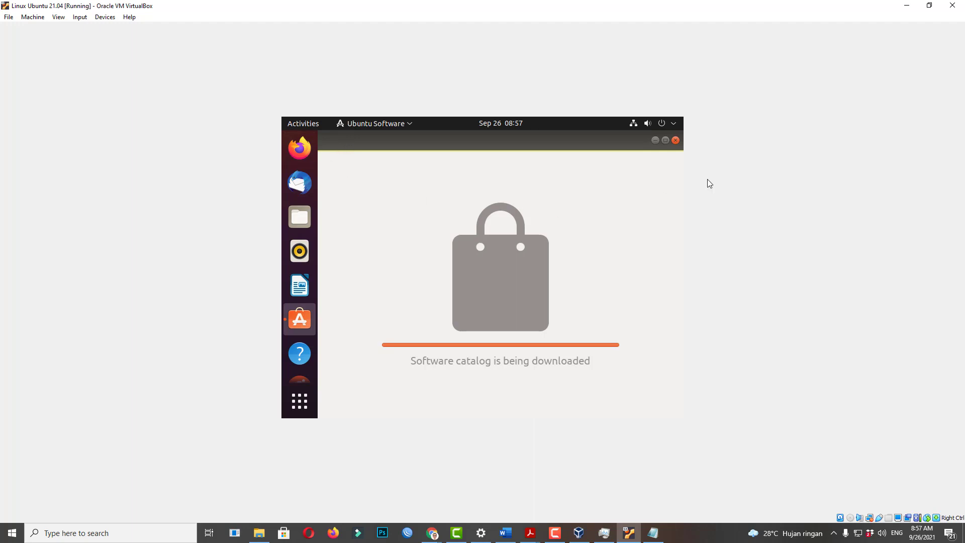
click(656, 140)
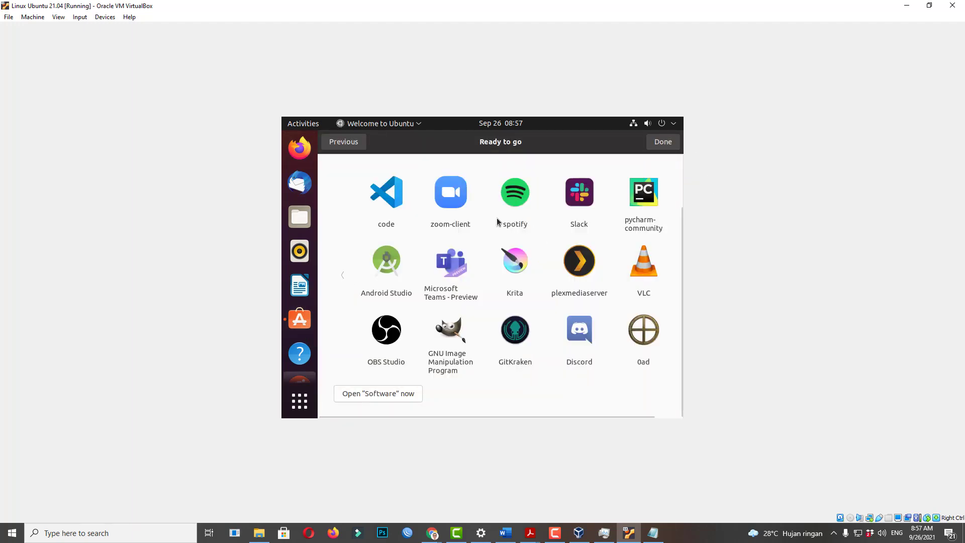
click(653, 142)
Set the guest resolution to 1680 × 1050 (16:10) in Display Settings and keep it.
right_click(508, 189)
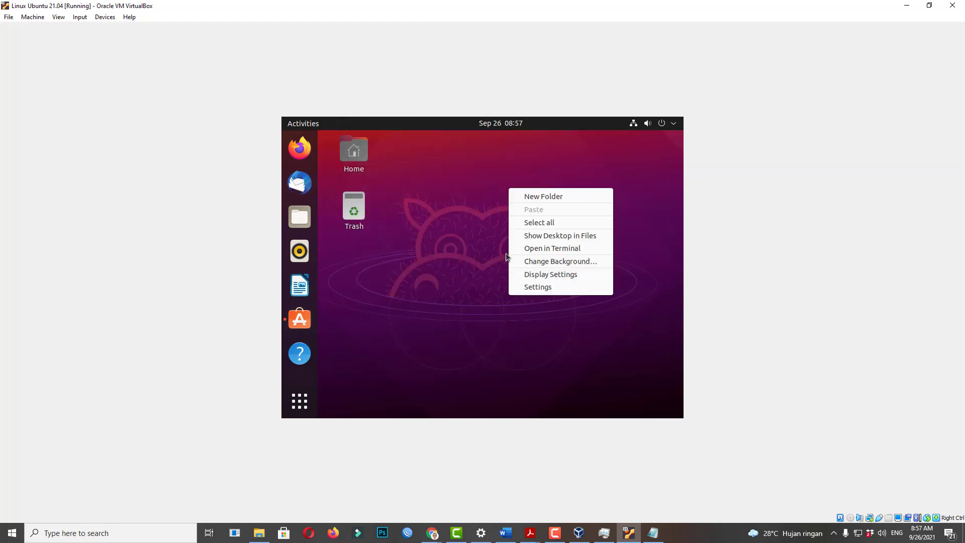
click(526, 276)
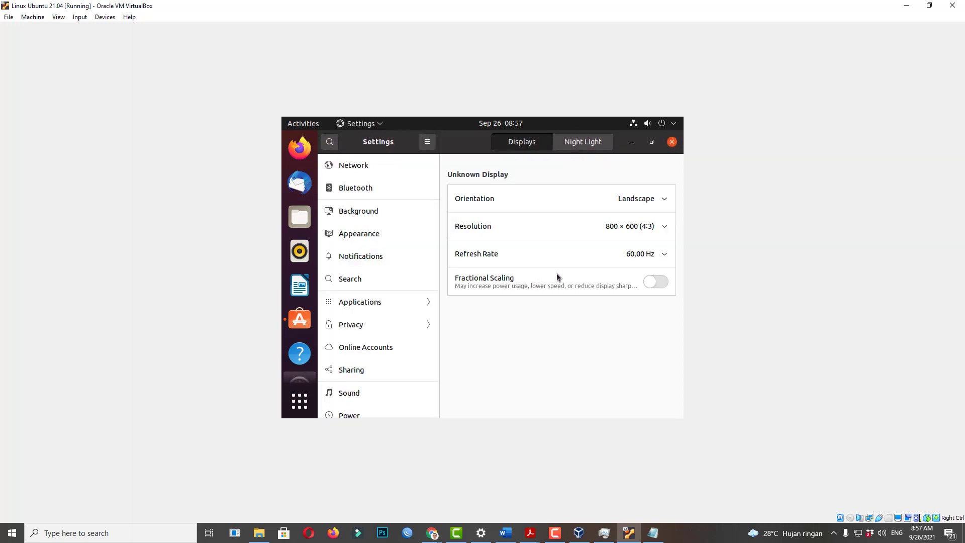
click(631, 230)
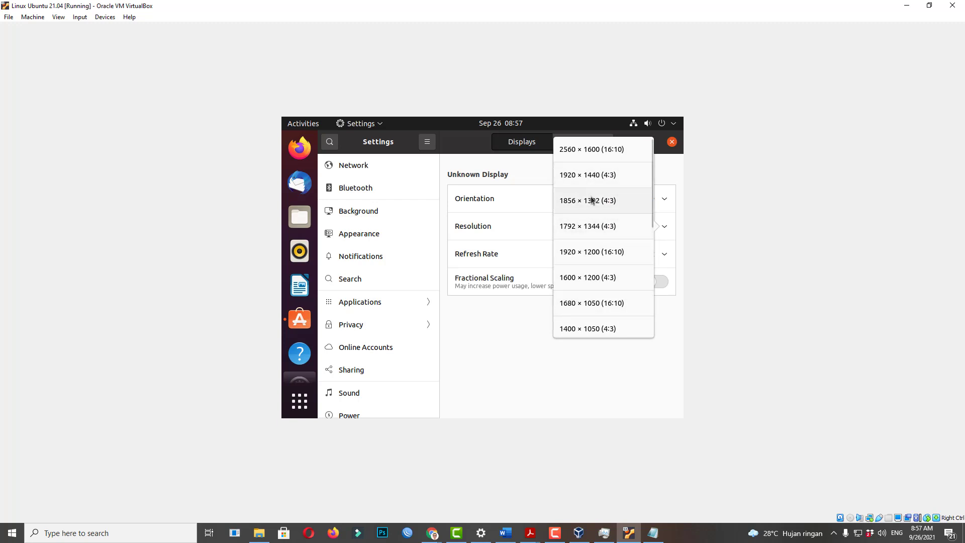
scroll(598, 311, down, 2)
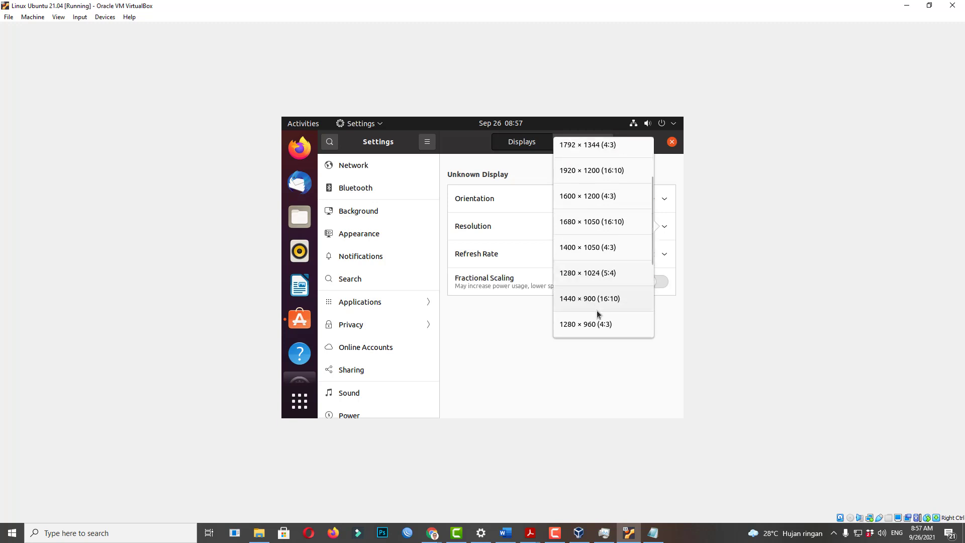
scroll(604, 300, down, 3)
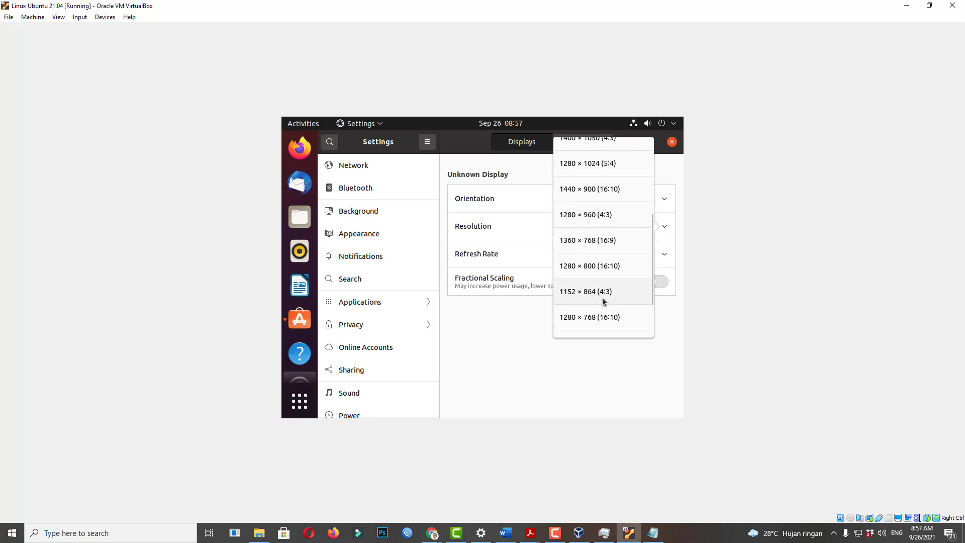
scroll(603, 297, up, 6)
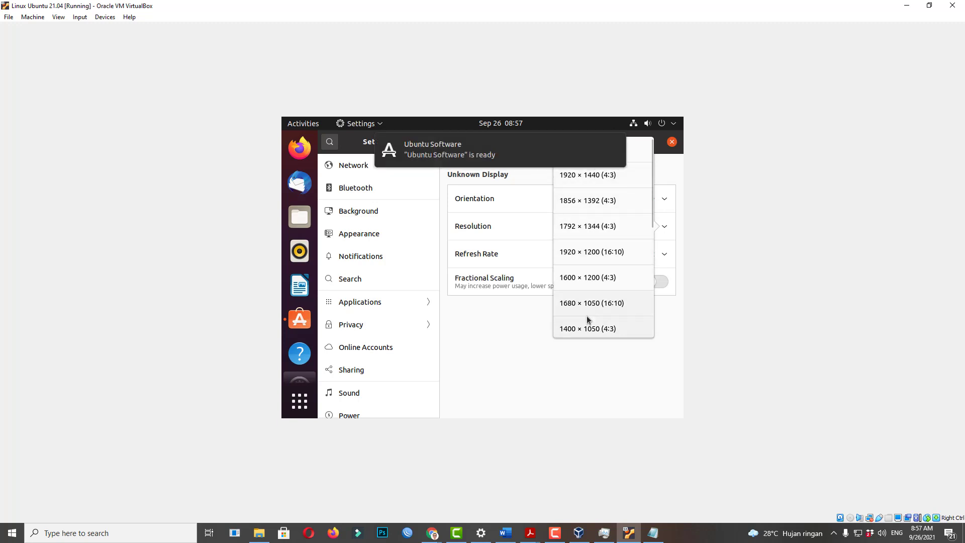
click(591, 304)
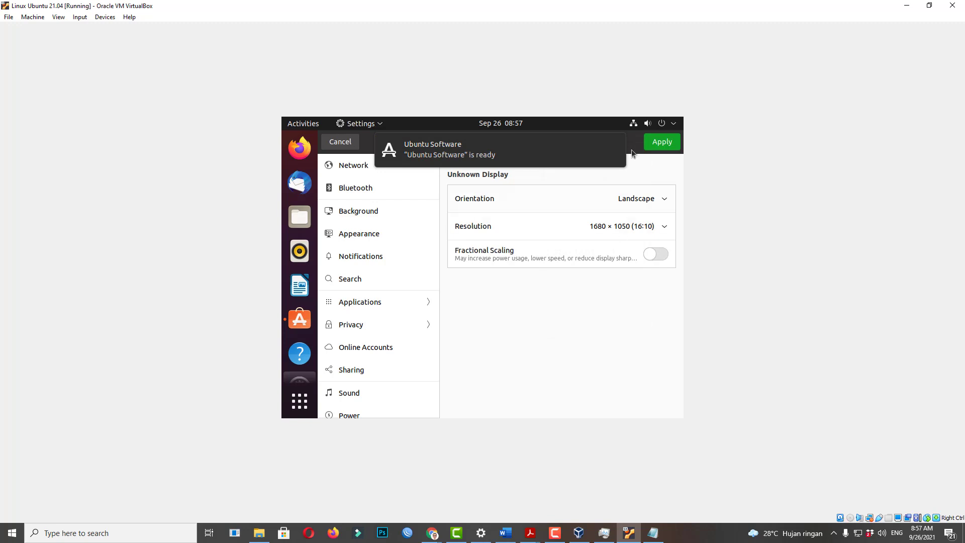
click(658, 142)
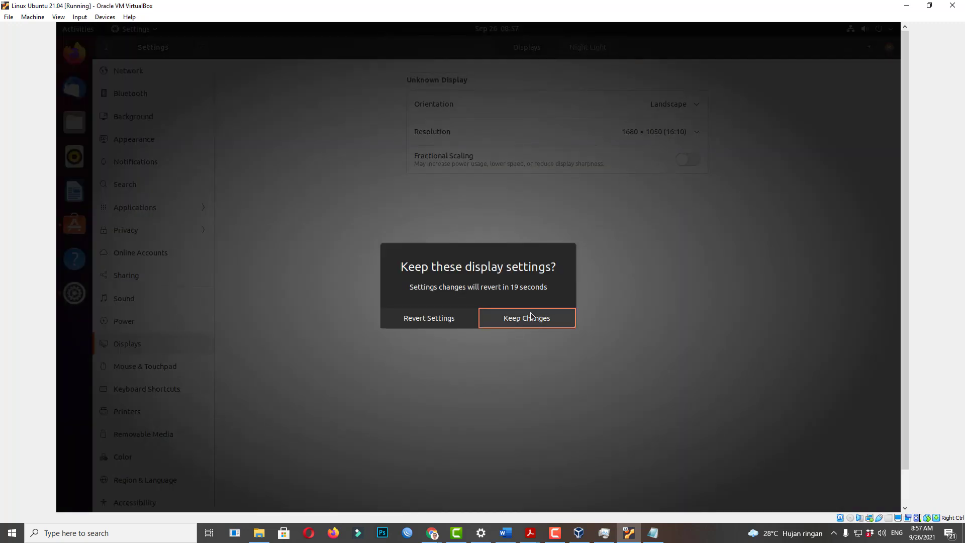
click(528, 319)
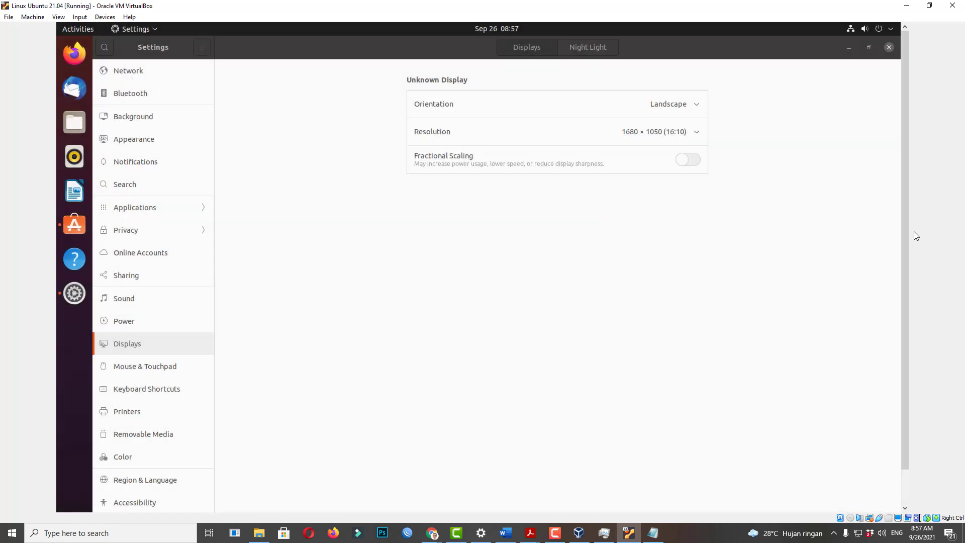
drag(904, 234, 764, 146)
Close Settings and install Spotify from Ubuntu Software, authorising with the account password.
click(889, 48)
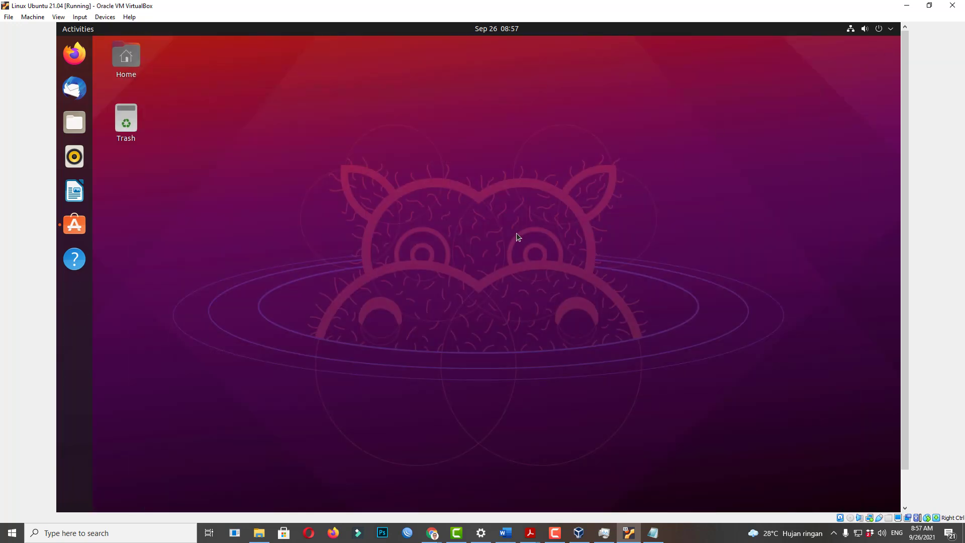
drag(905, 213, 900, 308)
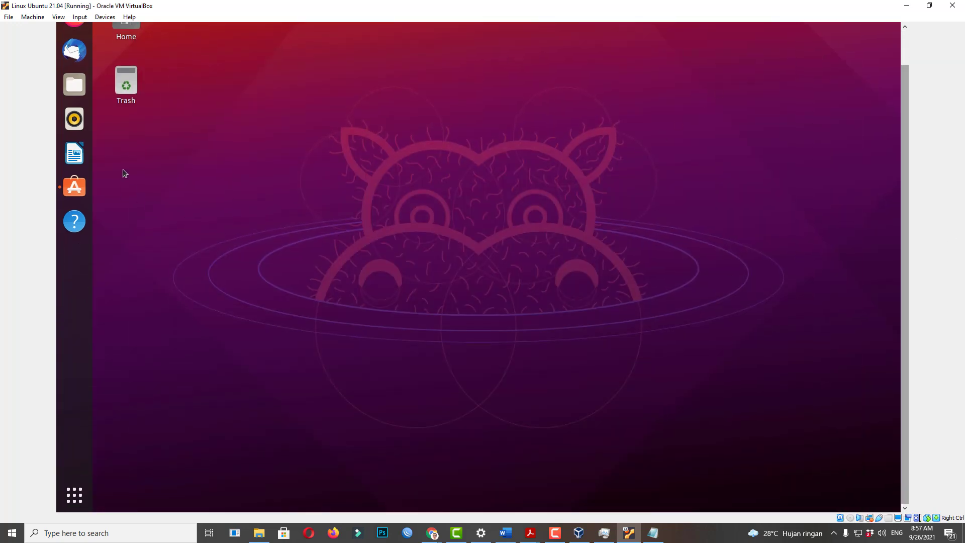
click(75, 188)
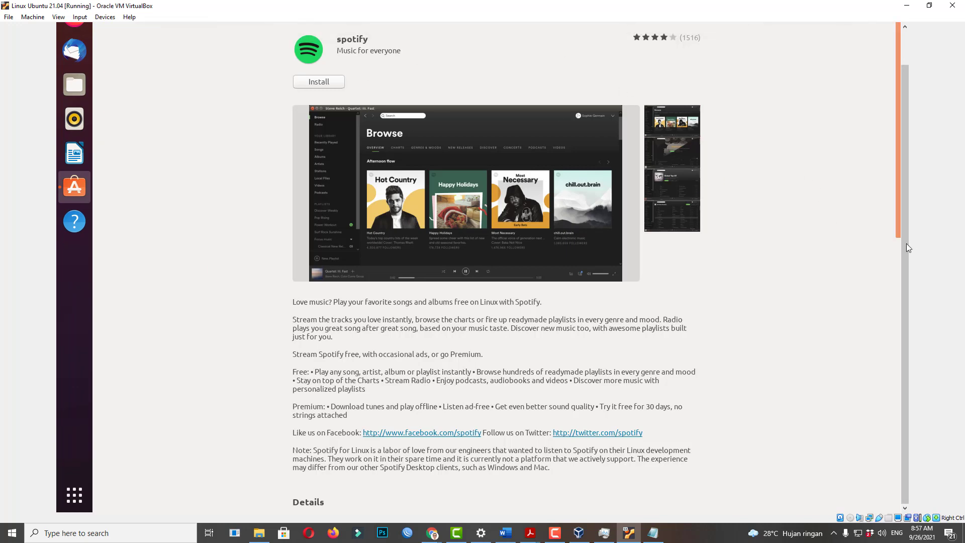
drag(906, 243, 909, 158)
click(328, 120)
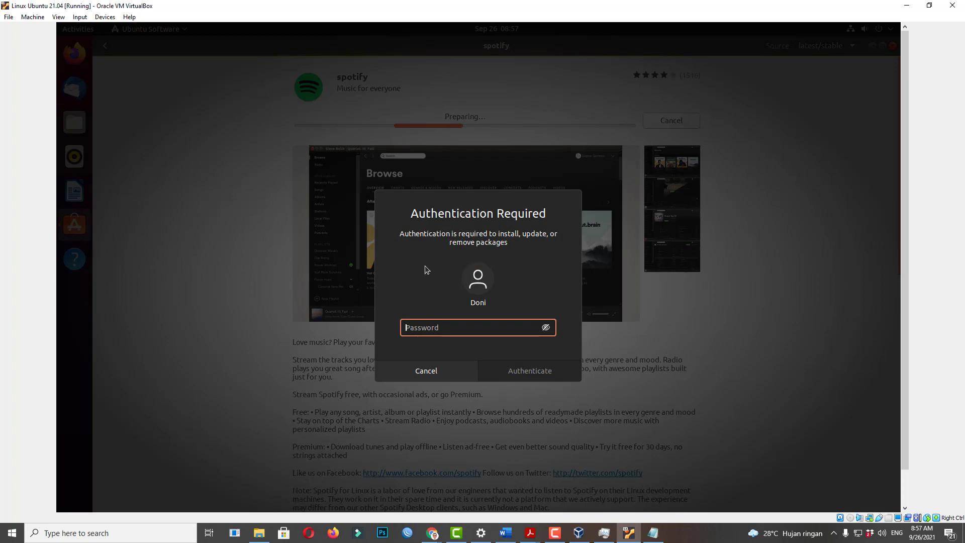
text(********)
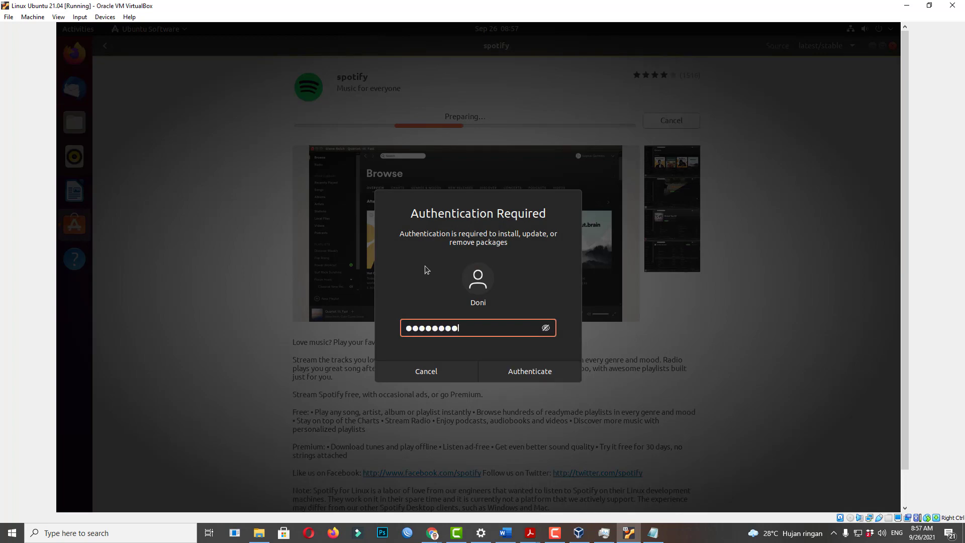
key(Return)
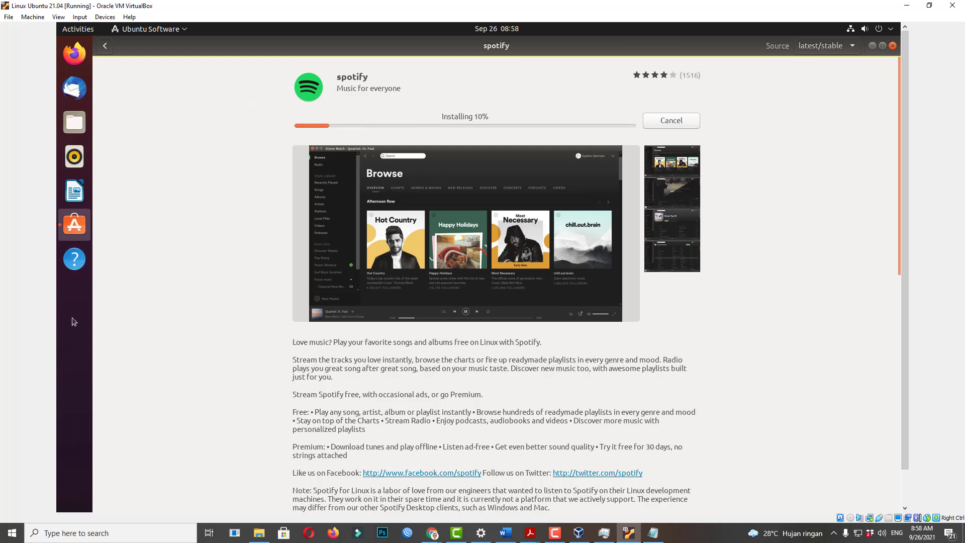
Search the applications for 'ter' and launch Terminal.
drag(906, 162, 905, 269)
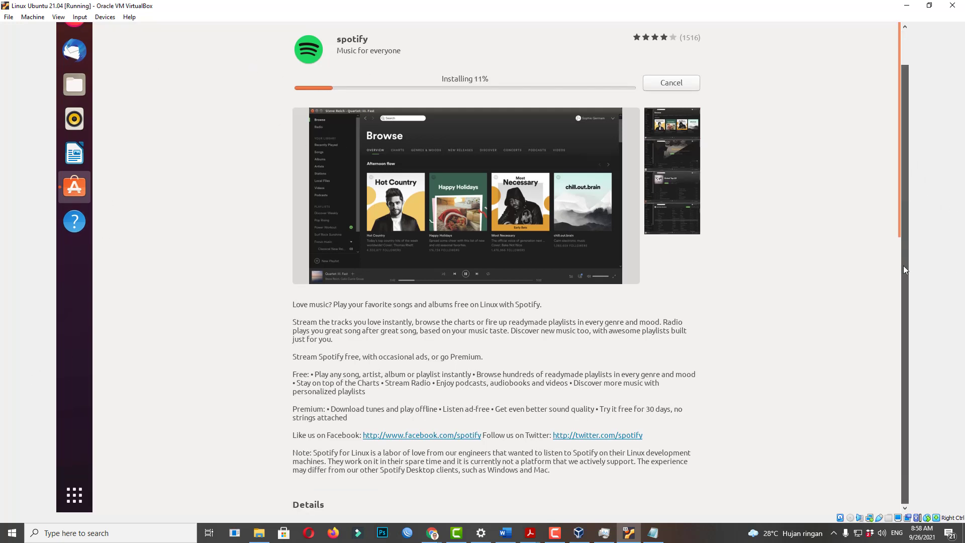
click(75, 495)
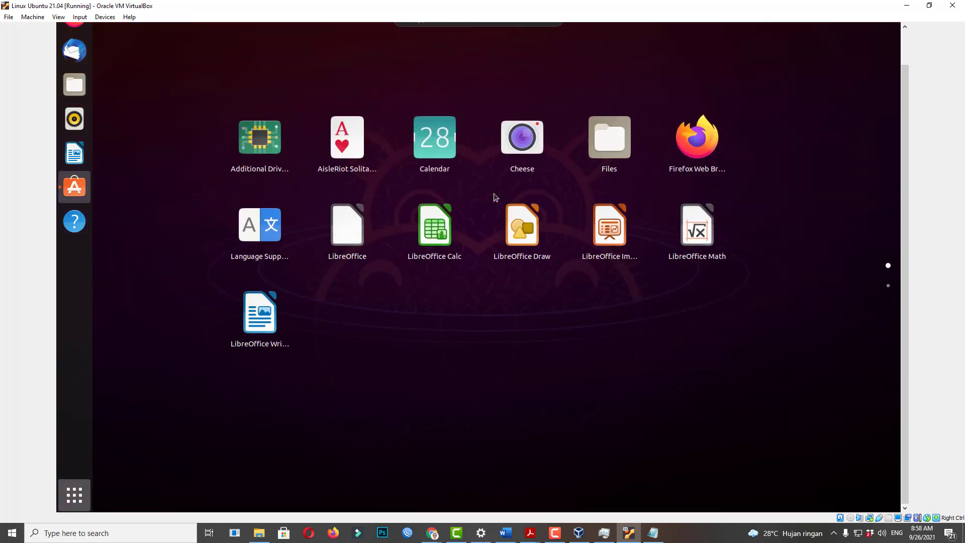
text(ter)
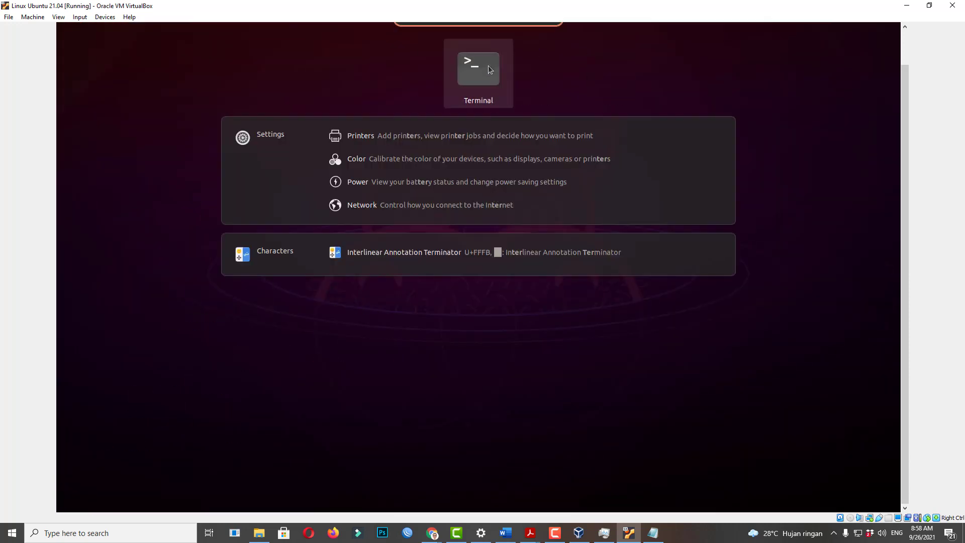
click(487, 70)
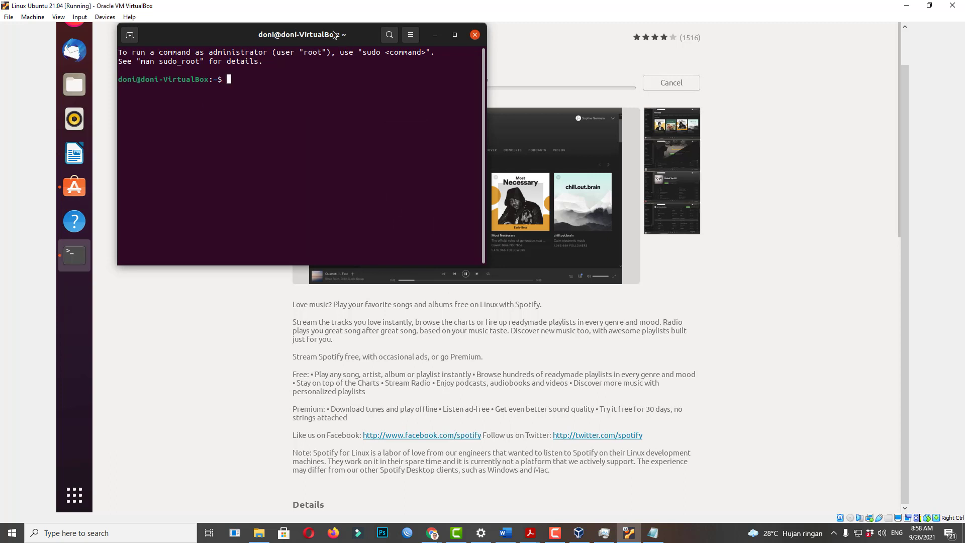
Move the Terminal aside and become root with 'sudo su', entering the password.
drag(180, 35, 223, 179)
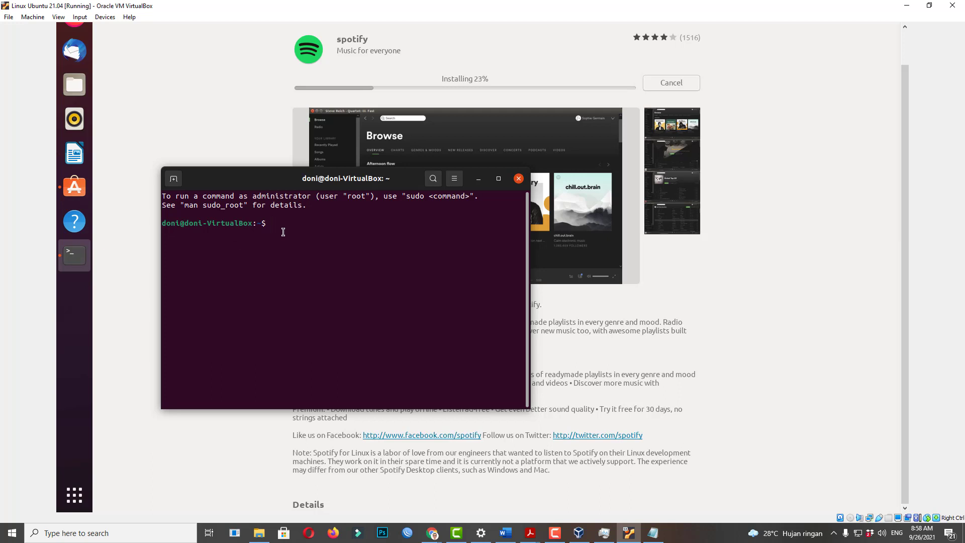
text(sudo su)
key(Return)
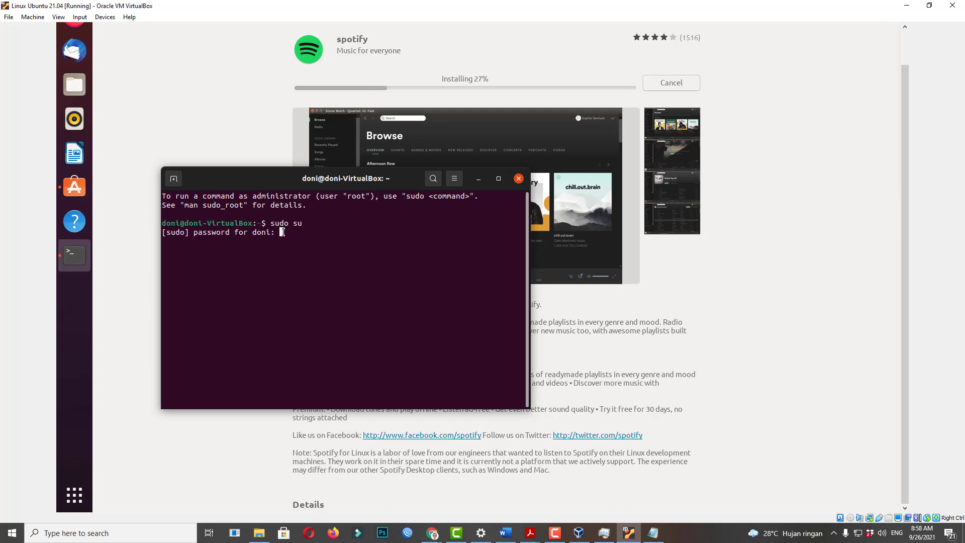
key(Return)
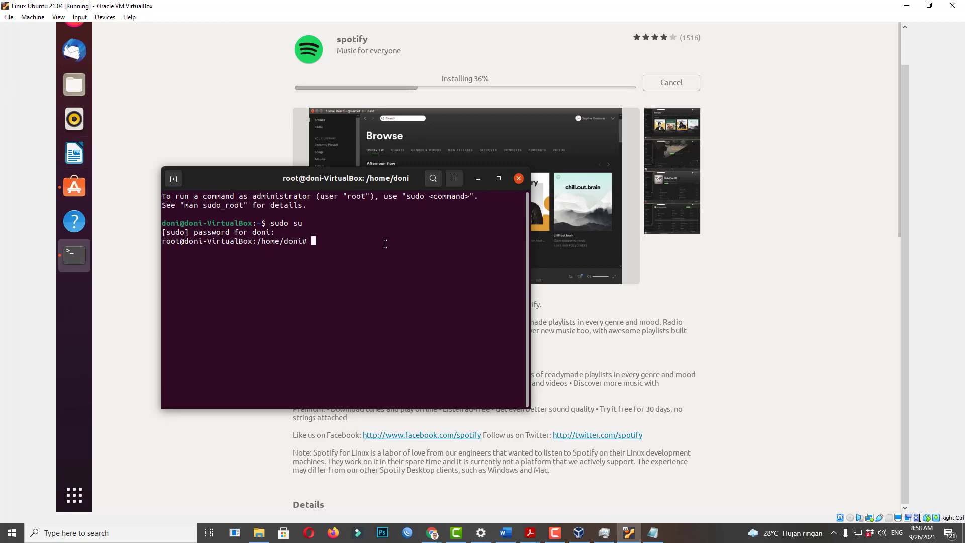
drag(261, 184, 312, 180)
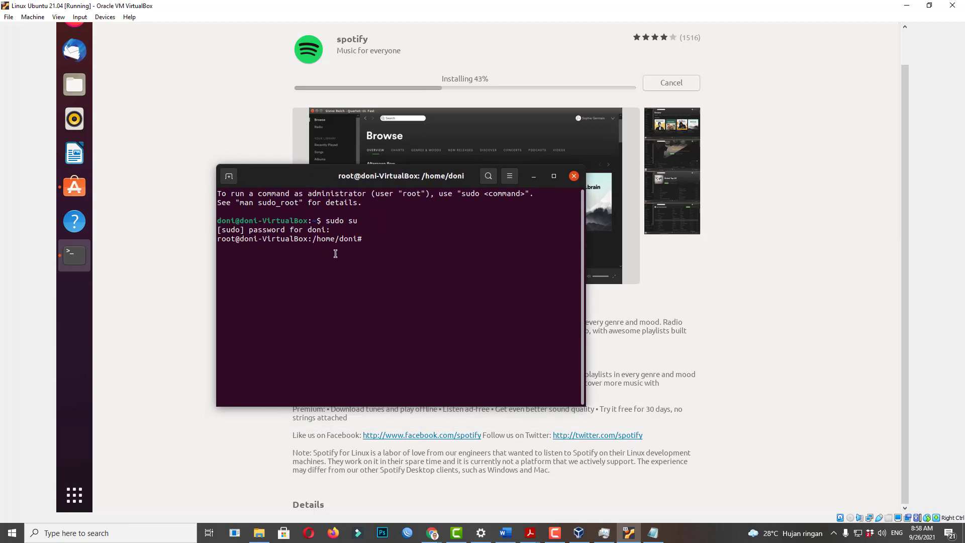
drag(317, 239, 338, 240)
Change to the root directory with cd / and list its contents.
click(323, 243)
text(cd /)
key(Return)
text(ls)
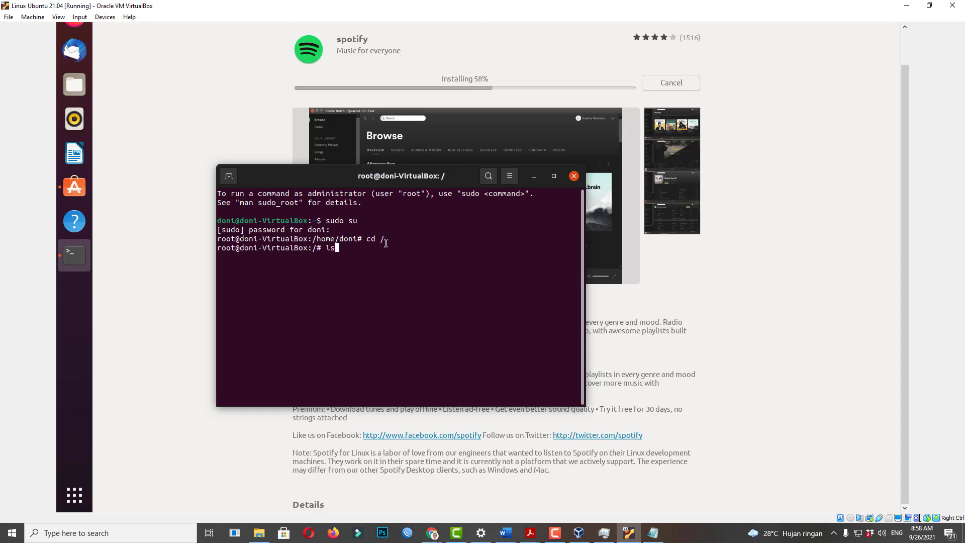
key(Return)
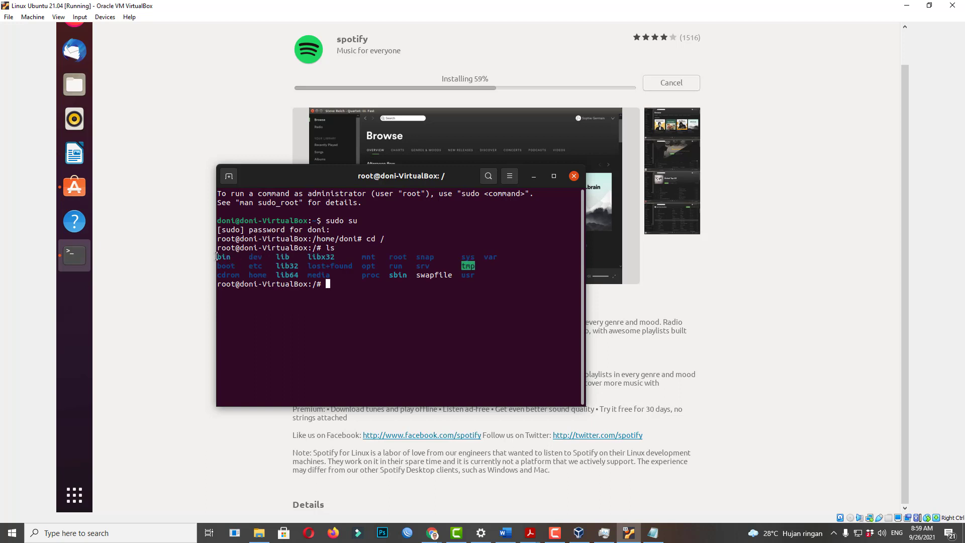
Move into /home with cd home/ and list it, showing the doni folder.
drag(217, 257, 485, 273)
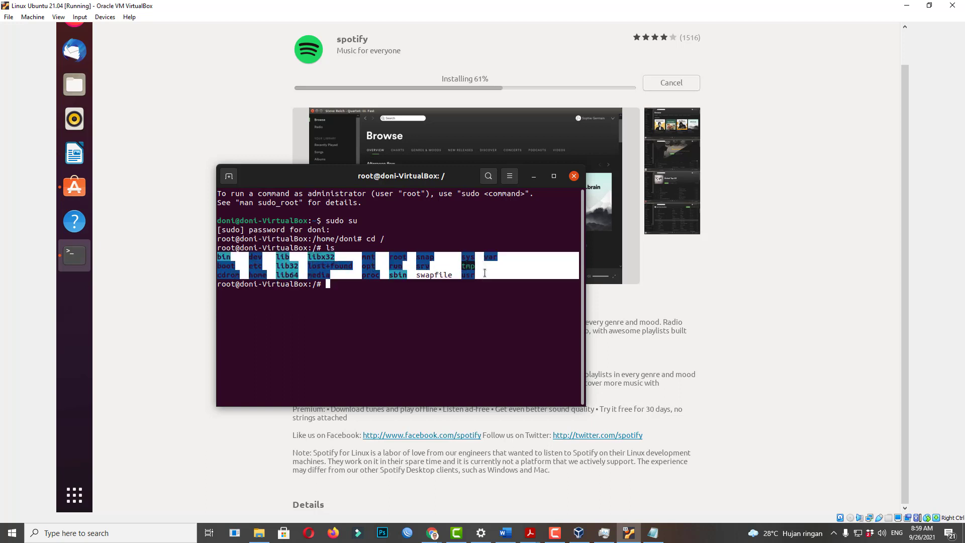
click(312, 269)
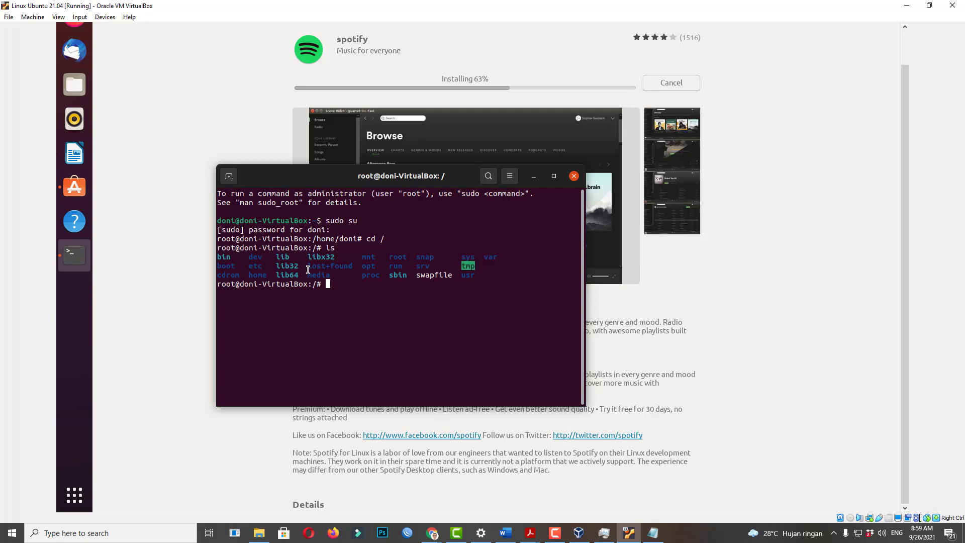
double_click(256, 276)
click(259, 278)
text(cd home/)
key(Return)
text(ls)
key(Return)
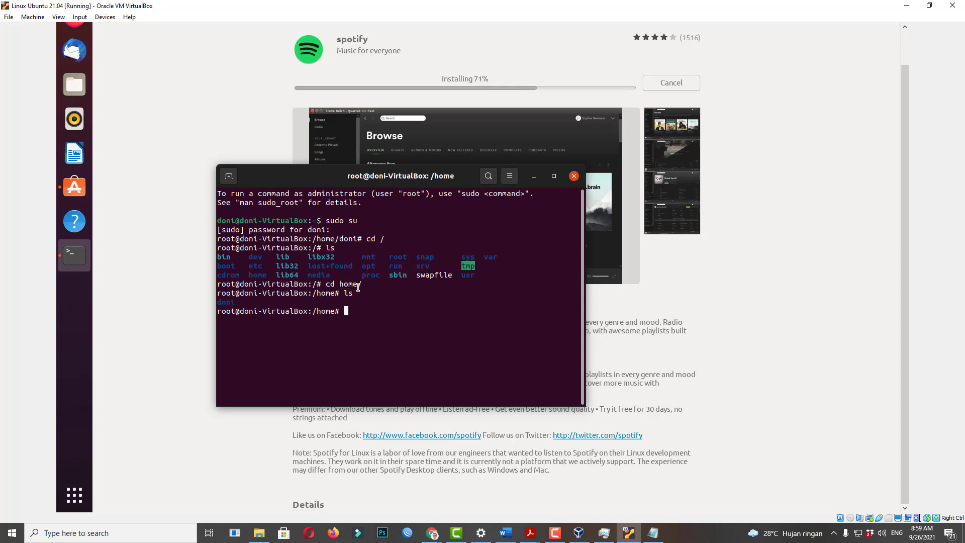
Enter the doni folder via cd don plus Tab completion and list its folders.
double_click(226, 302)
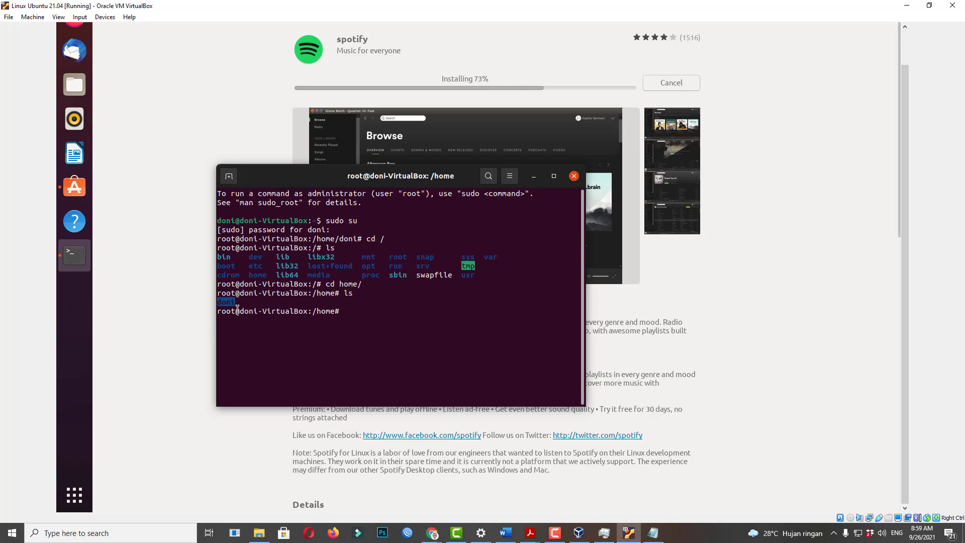
click(357, 314)
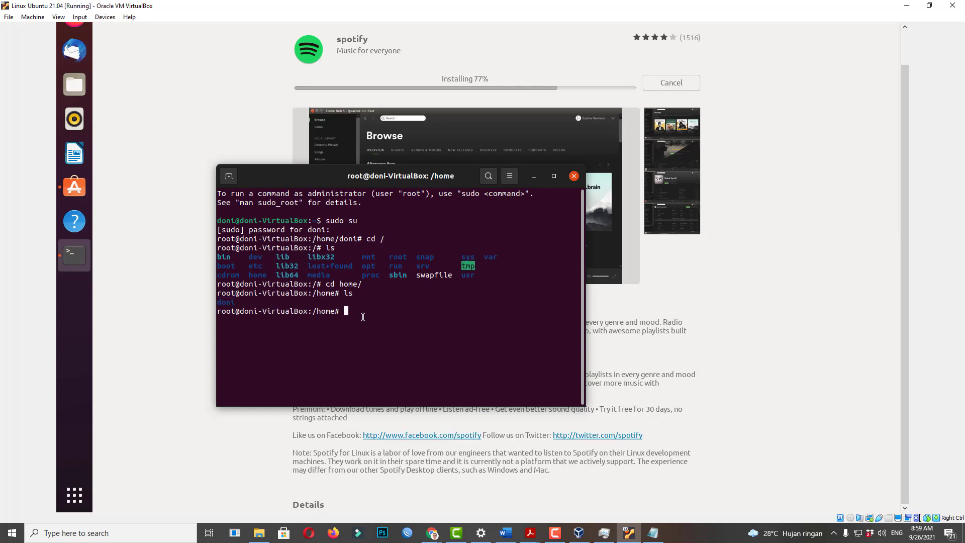
text(cd don)
key(Tab)
key(Return)
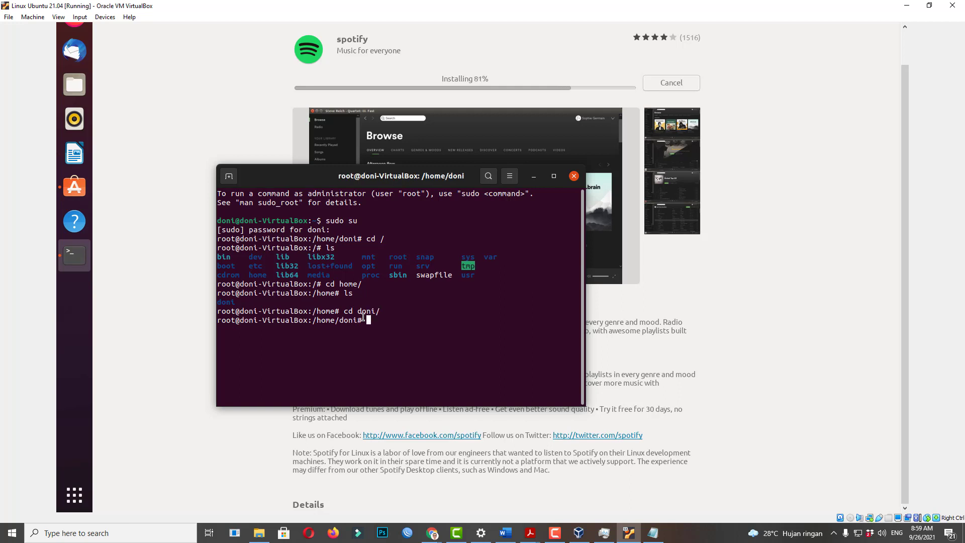
text(ls)
key(Return)
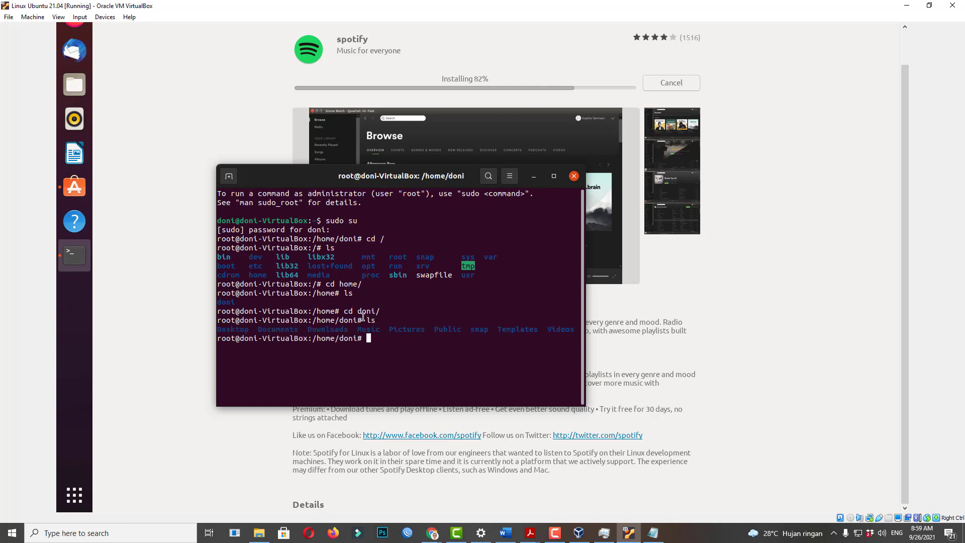
drag(217, 329, 578, 330)
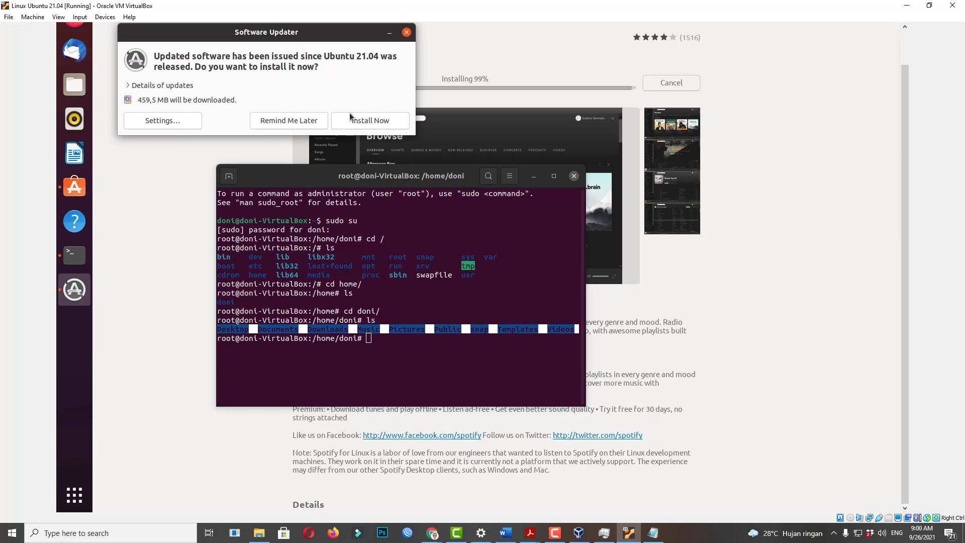
Install the system updates after authenticating with the password, then move and close the terminal.
click(372, 123)
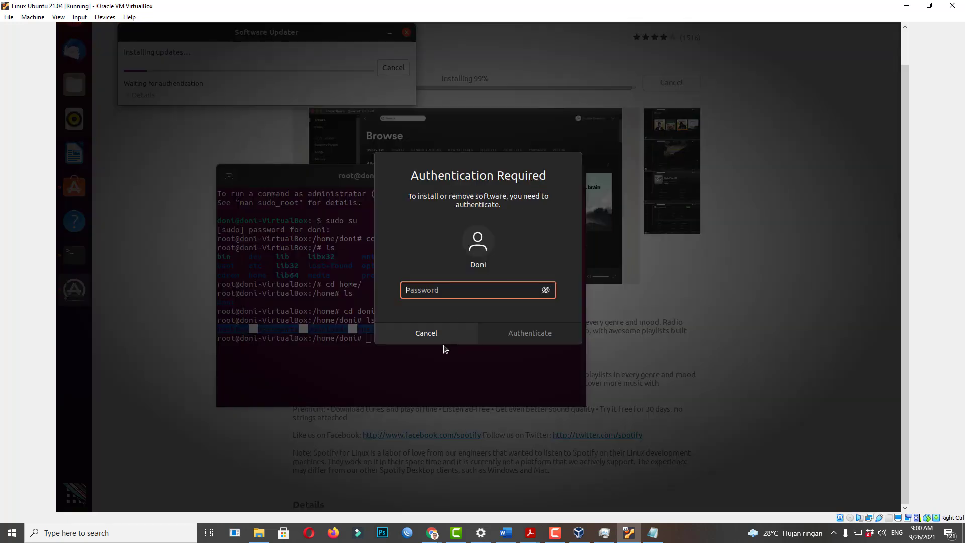
text(d)
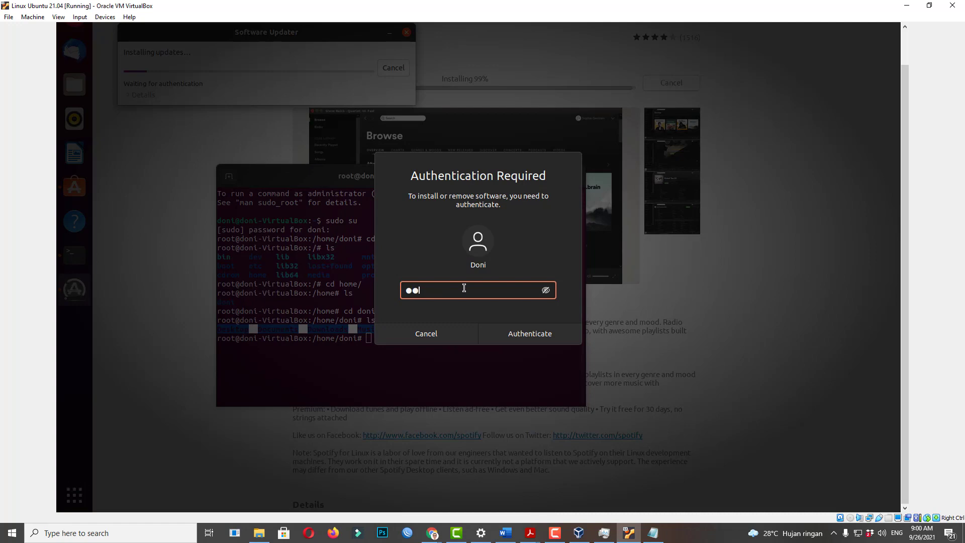
text(*******)
key(Return)
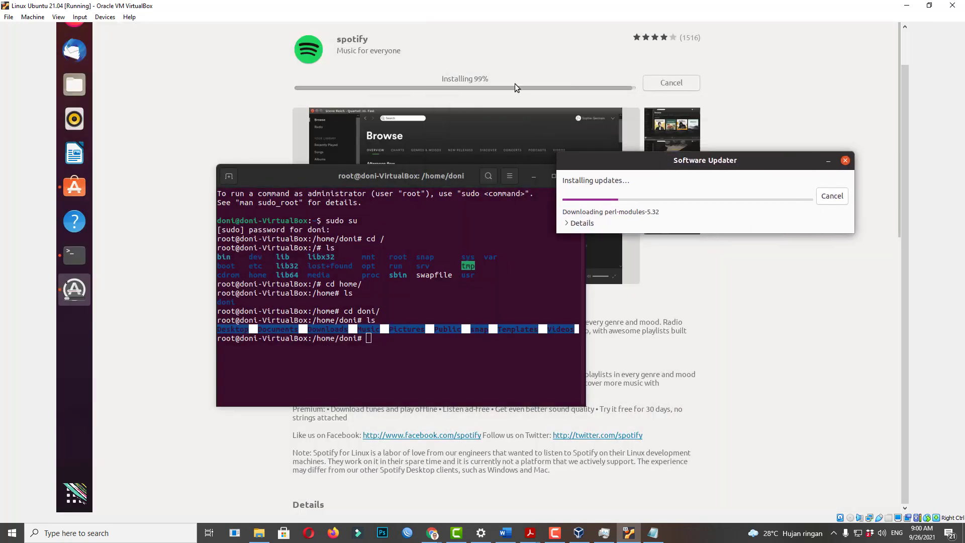
drag(500, 174, 426, 246)
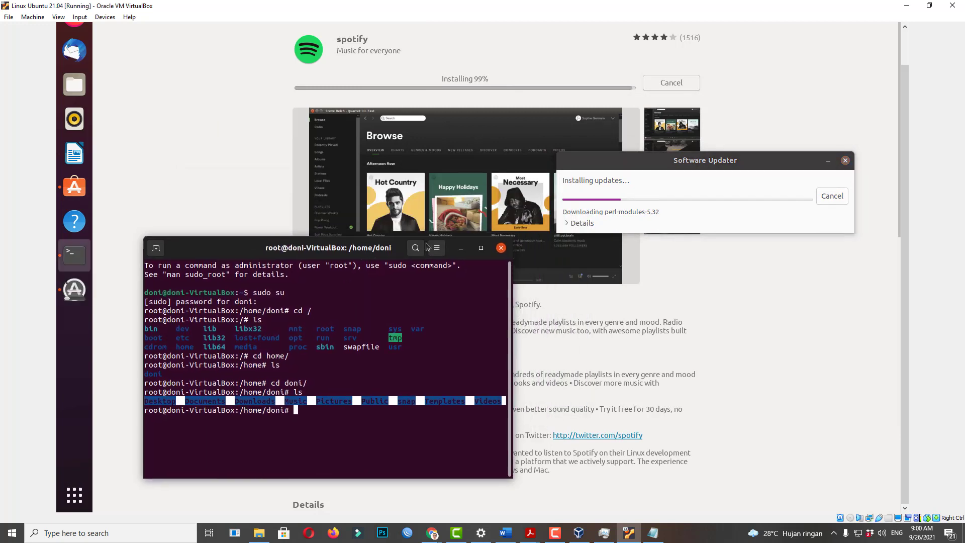
click(501, 248)
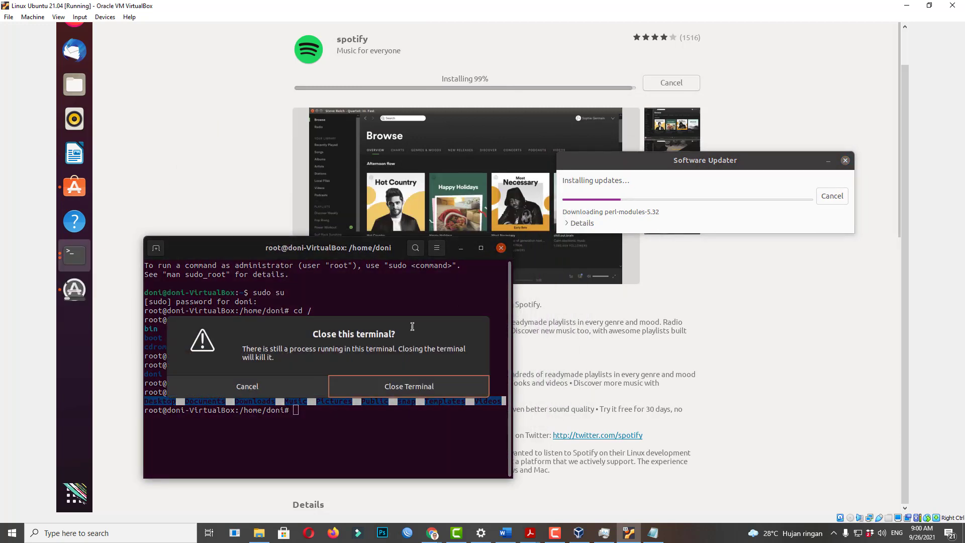
Confirm closing the terminal and show the details of the update download.
click(418, 386)
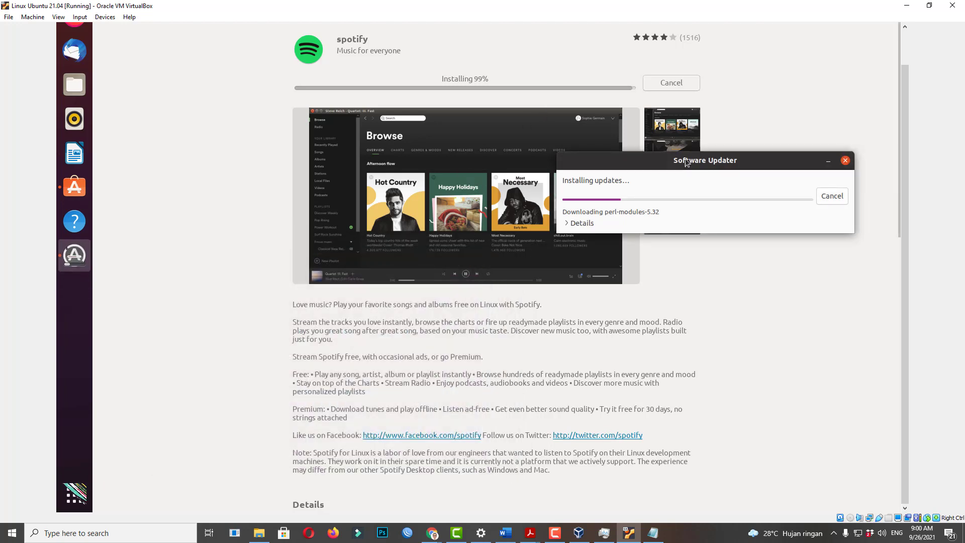
drag(686, 162, 653, 295)
click(544, 357)
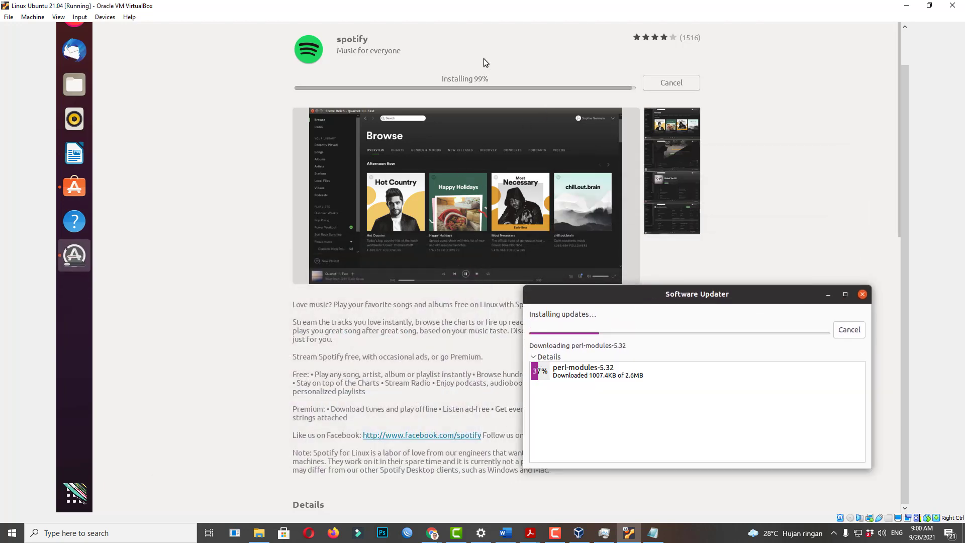
click(561, 536)
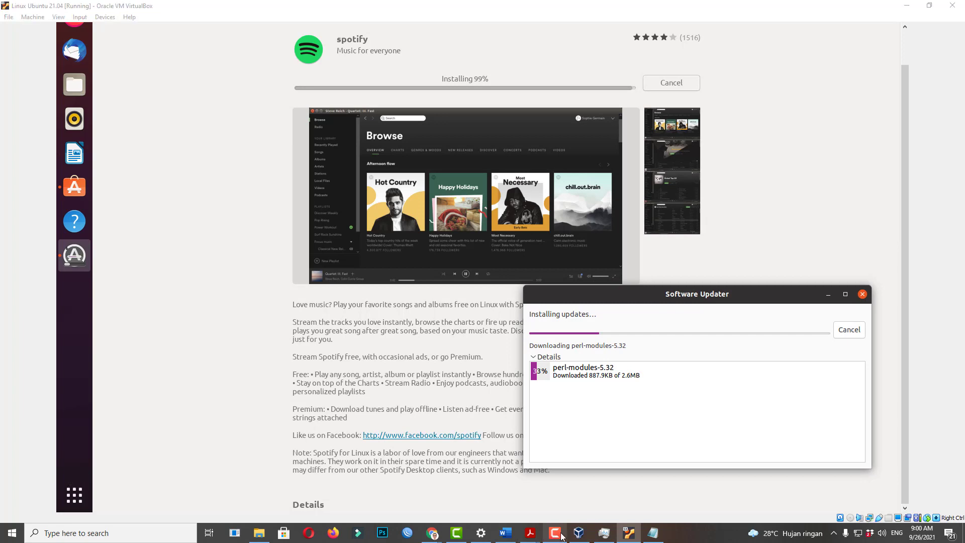
click(888, 464)
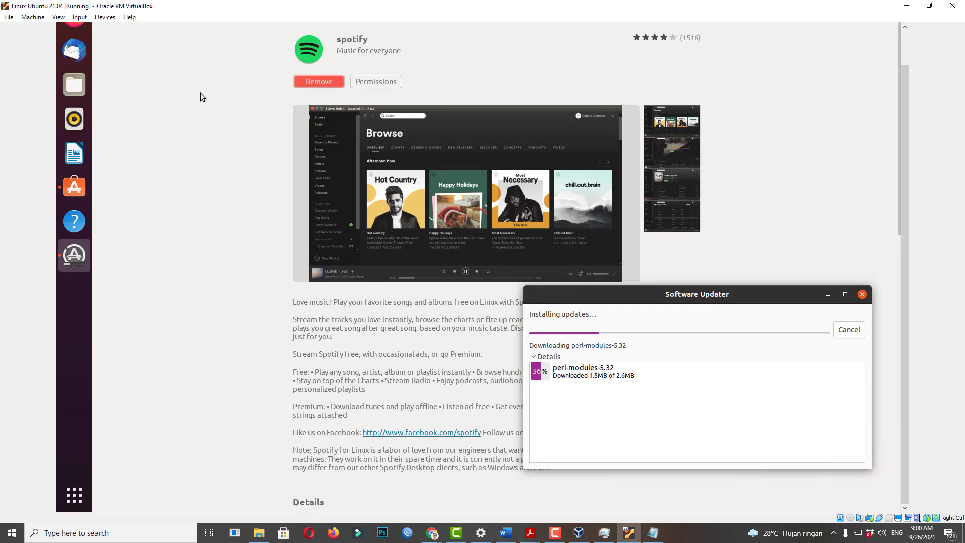
Enable Spotify's disk-quota and network-manager-observe permissions after authenticating, then close the list.
click(346, 95)
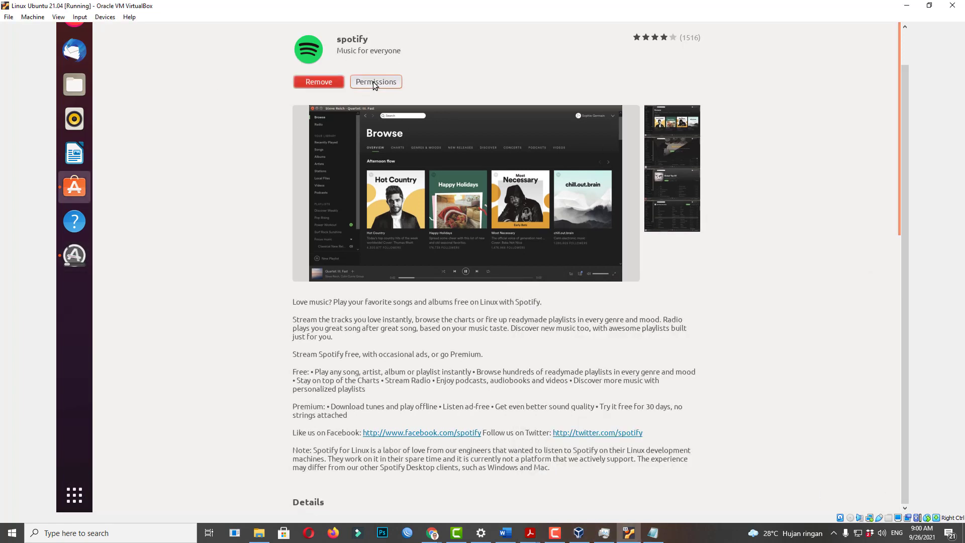
click(373, 81)
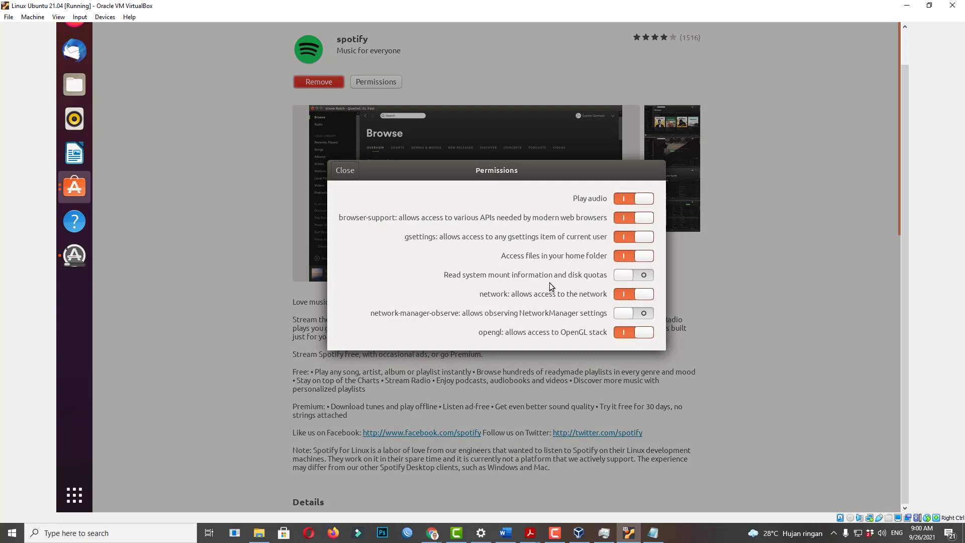
click(635, 278)
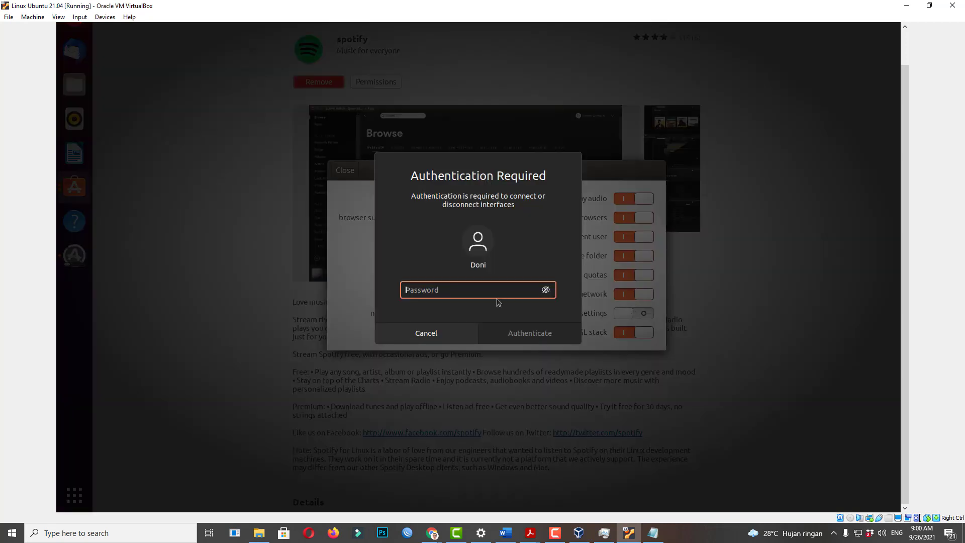
text(********)
key(Return)
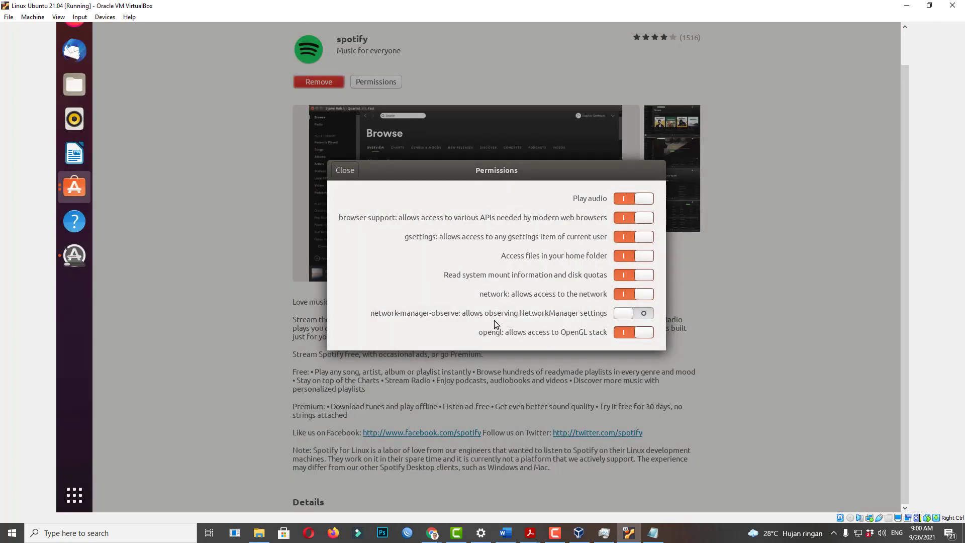
click(641, 315)
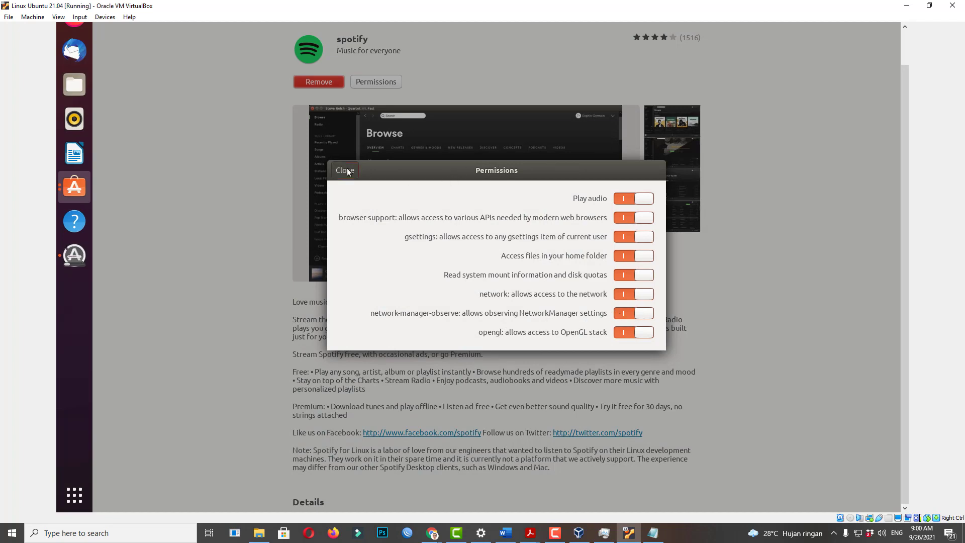
click(345, 170)
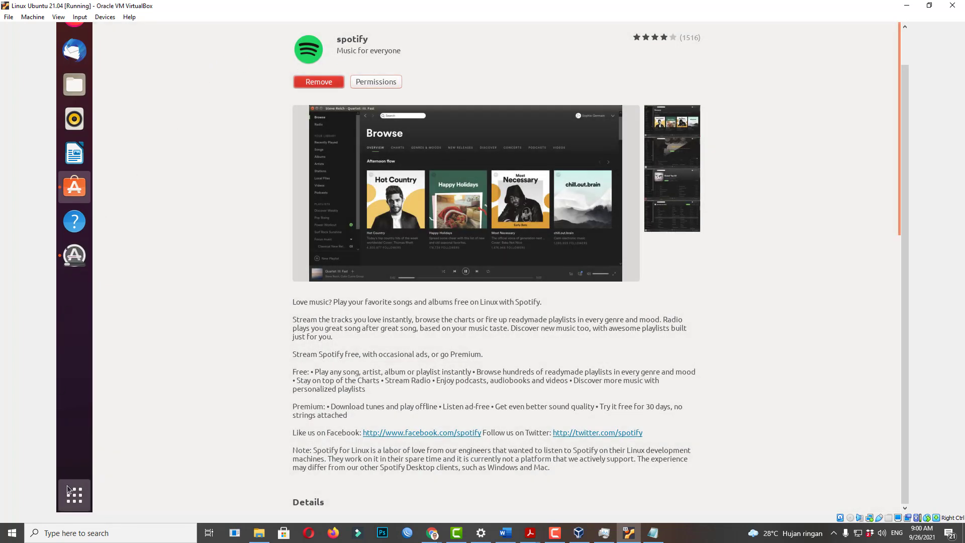
Search 'spo' in the application overview and launch Spotify.
click(70, 489)
text(sp)
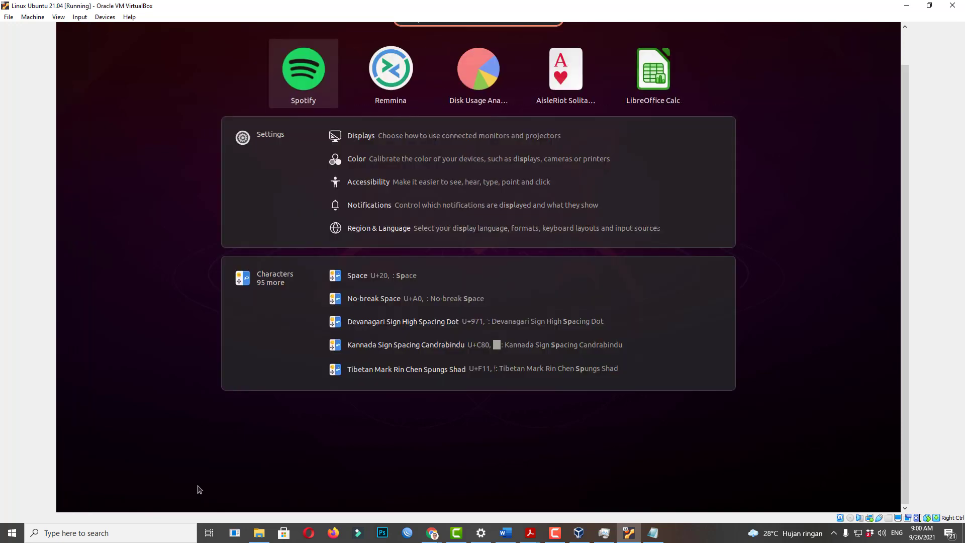
text(o)
click(496, 86)
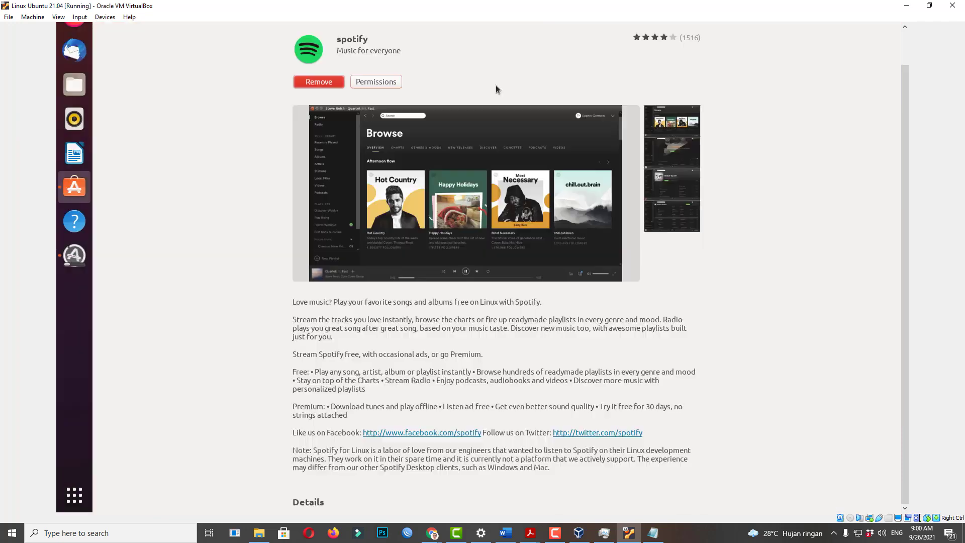
click(561, 274)
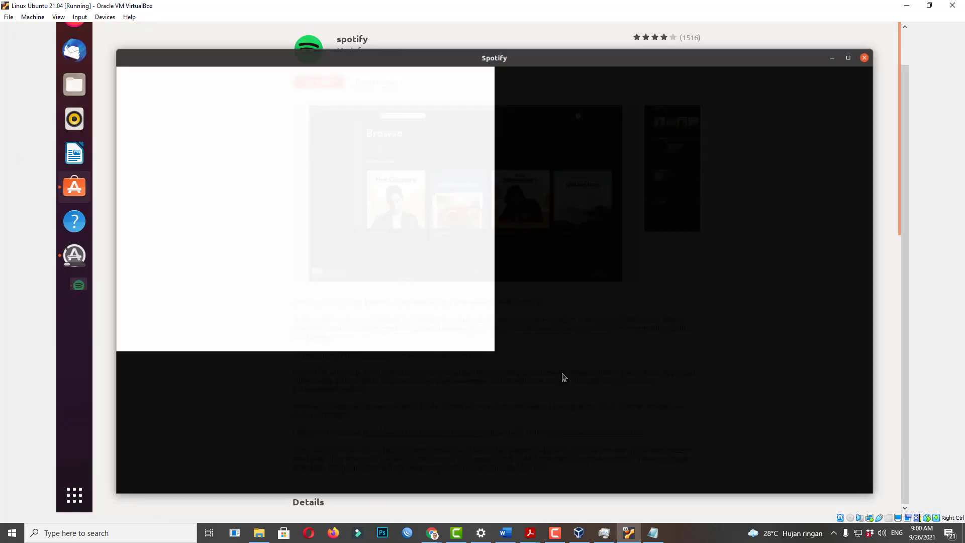
key(Escape)
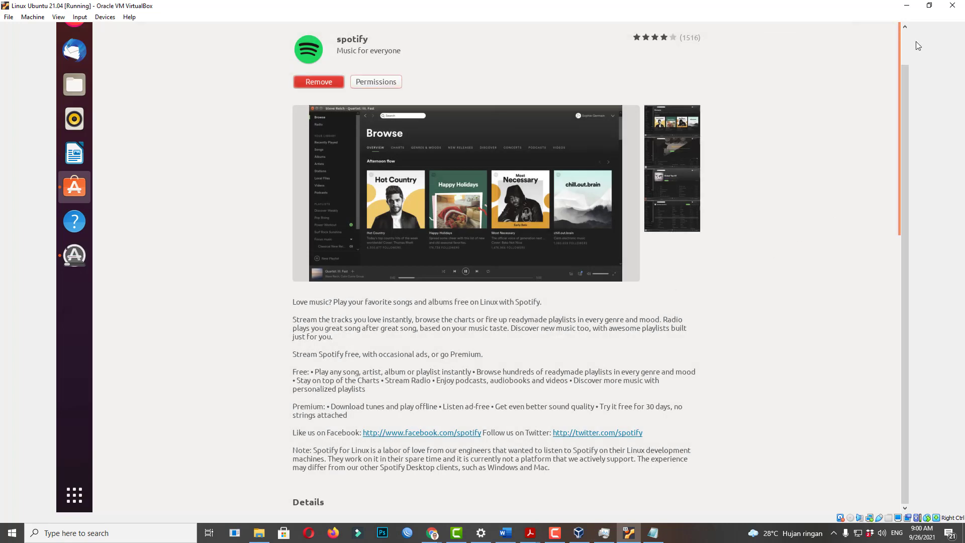
Close Ubuntu Software and center the Software Updater window on the desktop.
drag(907, 111, 905, 60)
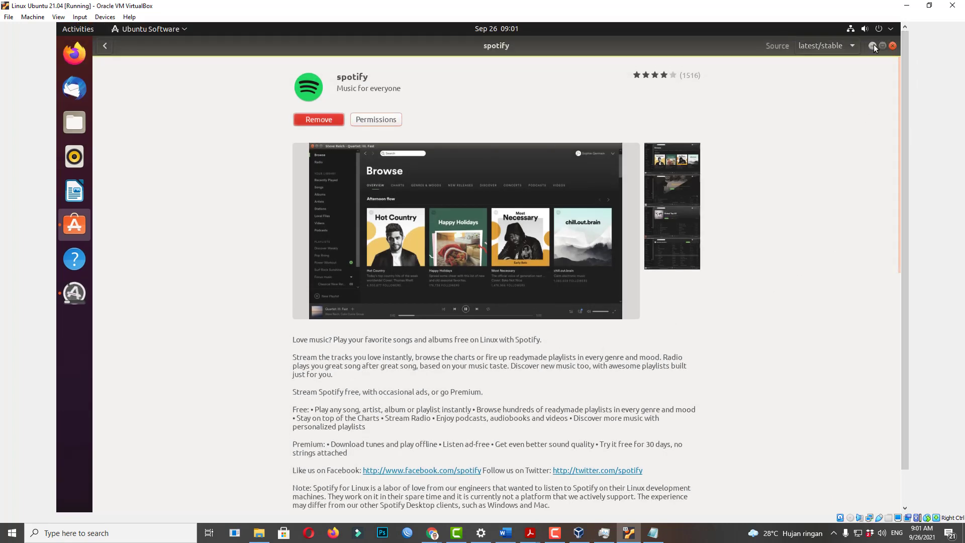
click(874, 46)
drag(600, 328, 435, 96)
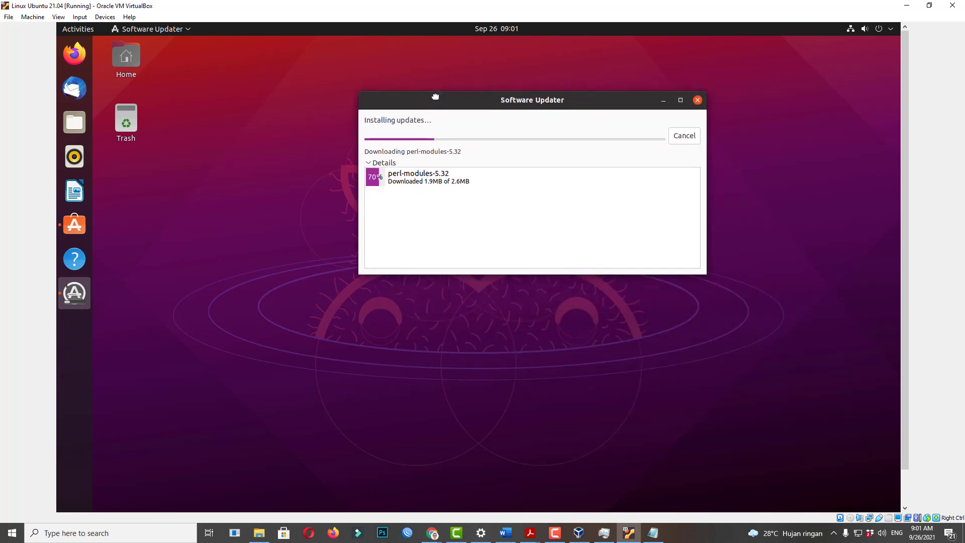
right_click(216, 273)
click(159, 323)
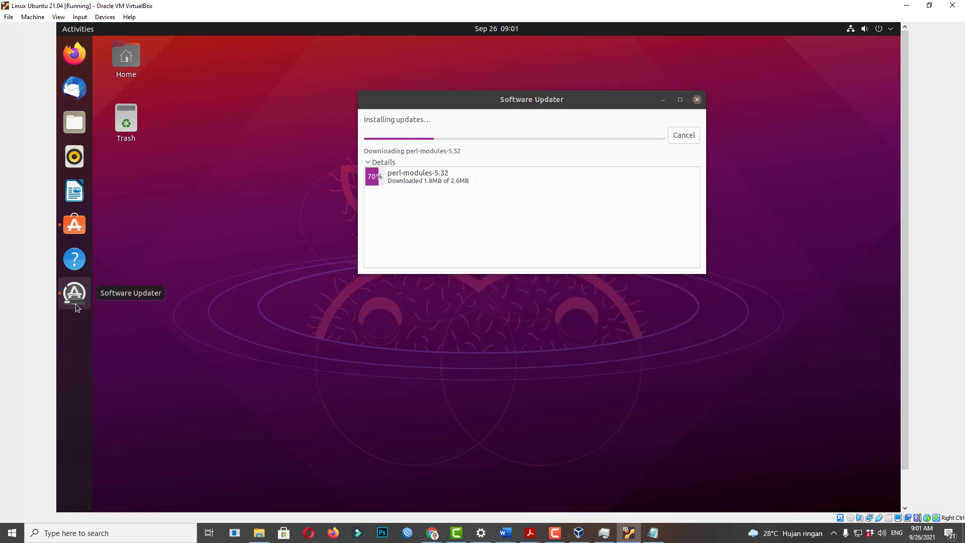